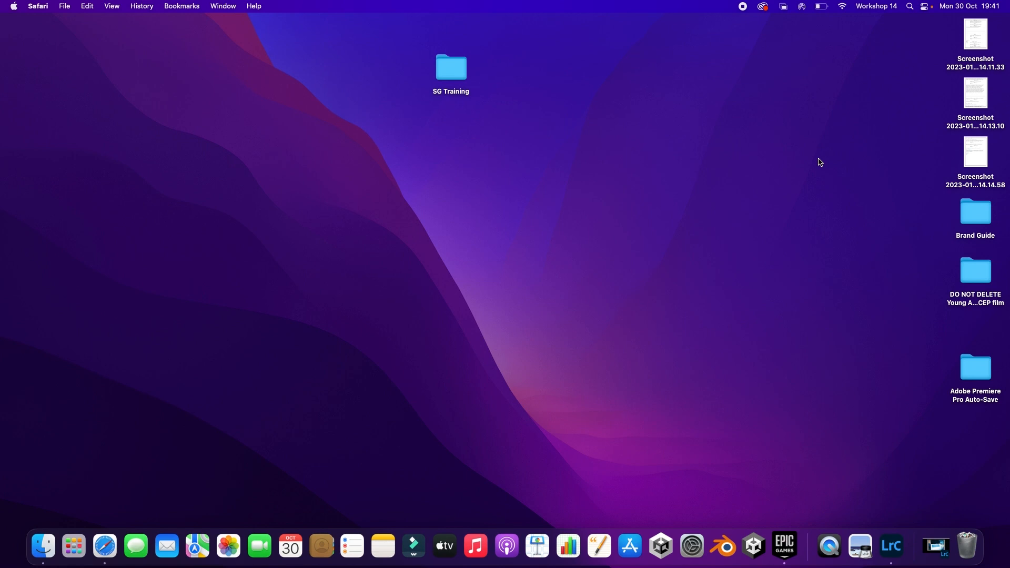
Step: Create a new folder on the desktop and name it with the owner's first name followed by "PP 101"
{"action": "left_click", "coordinate": [65, 7]}
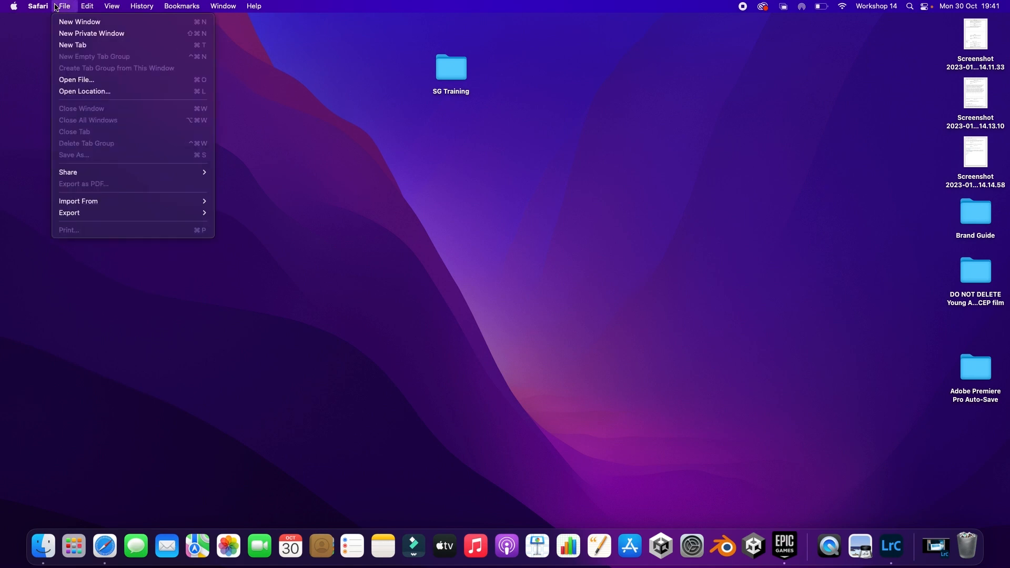
{"action": "left_click", "coordinate": [223, 105]}
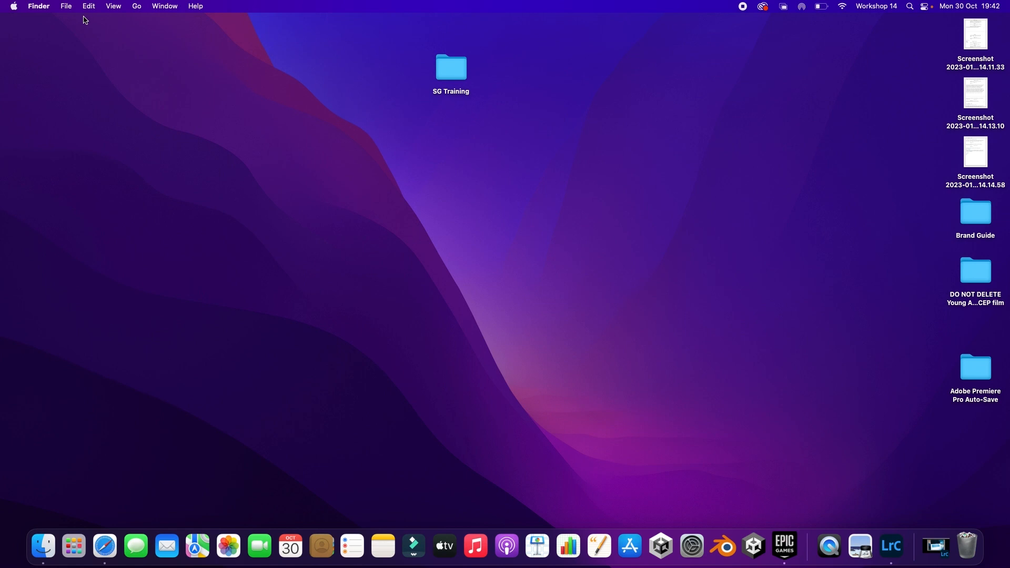
{"action": "left_click", "coordinate": [63, 7]}
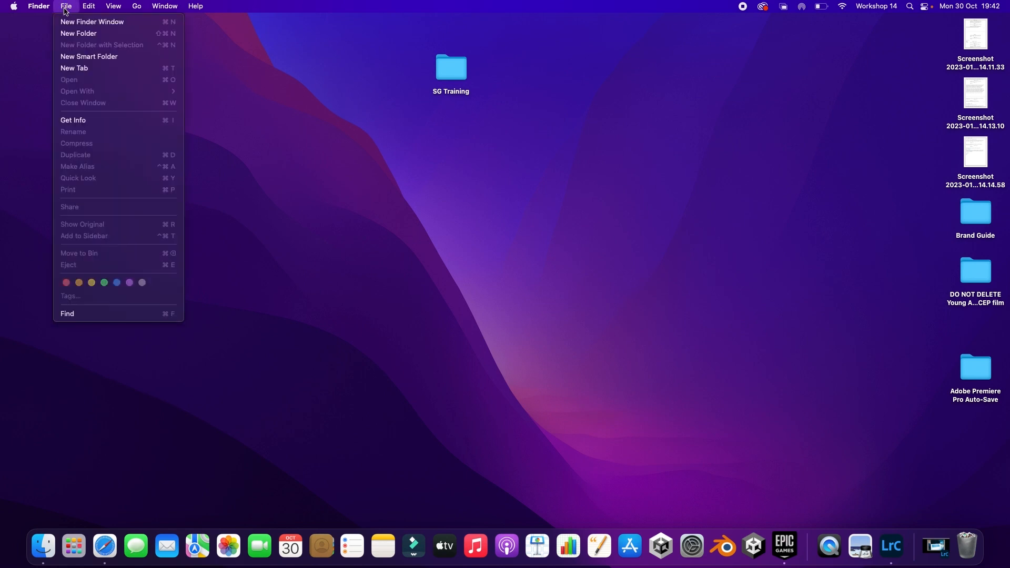
{"action": "left_click", "coordinate": [72, 34]}
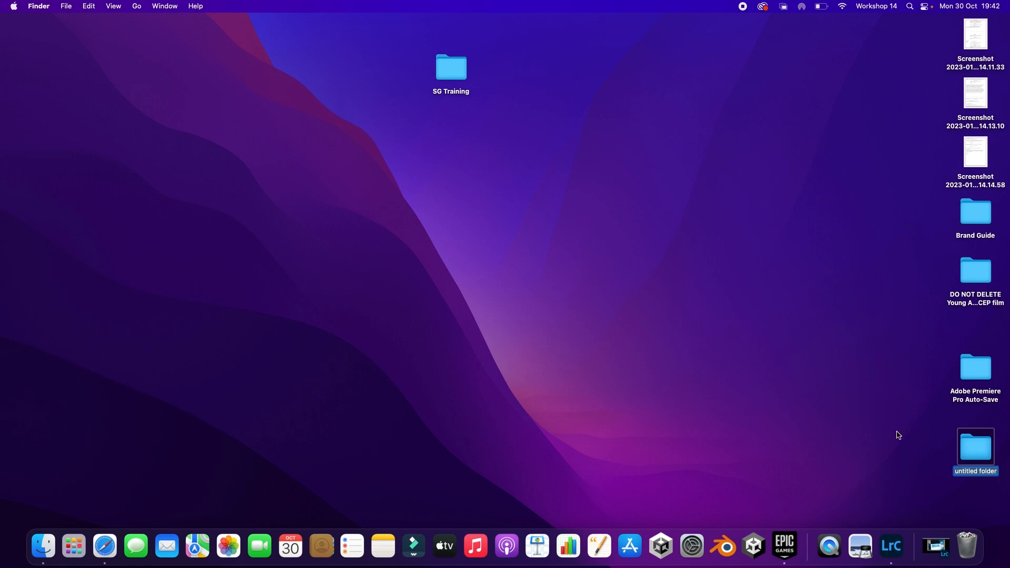
{"action": "left_click", "coordinate": [977, 473]}
{"action": "left_click_drag", "start_coordinate": [998, 473], "coordinate": [953, 473]}
{"action": "type", "text": "Jon's PP 101"}
{"action": "left_click", "coordinate": [931, 477]}
{"action": "left_click", "coordinate": [973, 455]}
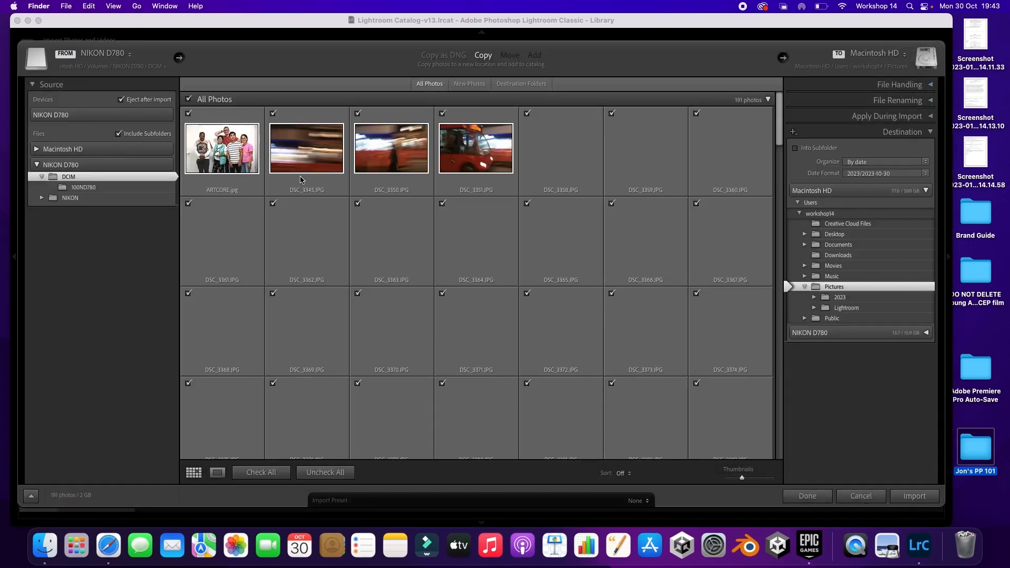
Step: Quit Lightroom Classic, closing its open import dialog and skipping the catalog backup this time
{"action": "left_click", "coordinate": [27, 21]}
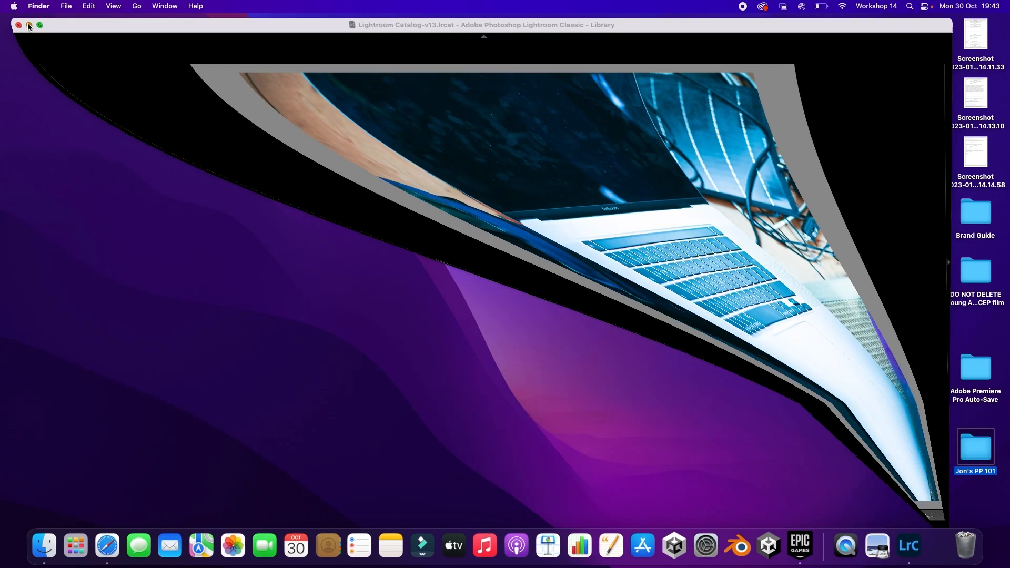
{"action": "right_click", "coordinate": [896, 548]}
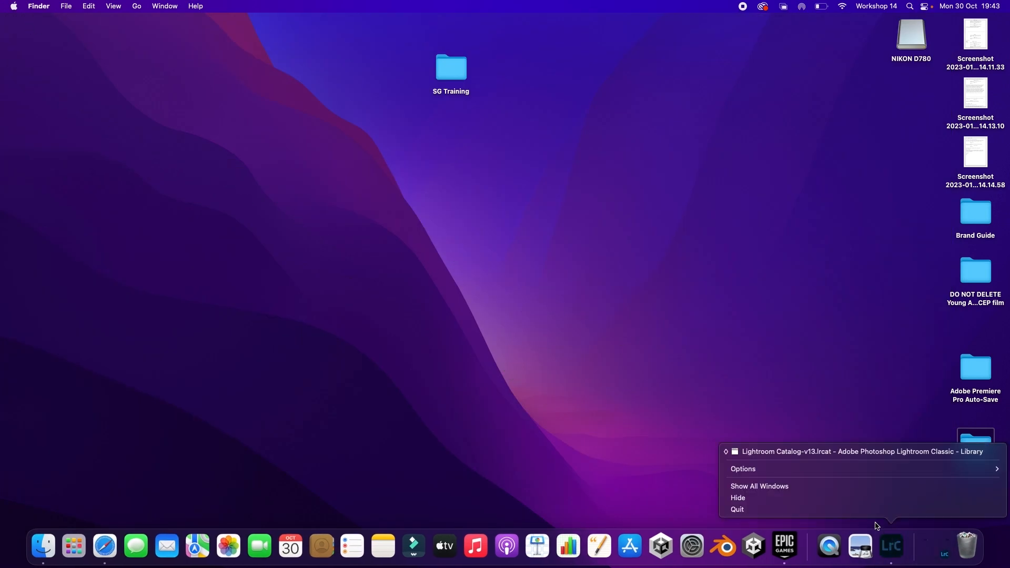
{"action": "left_click", "coordinate": [873, 511]}
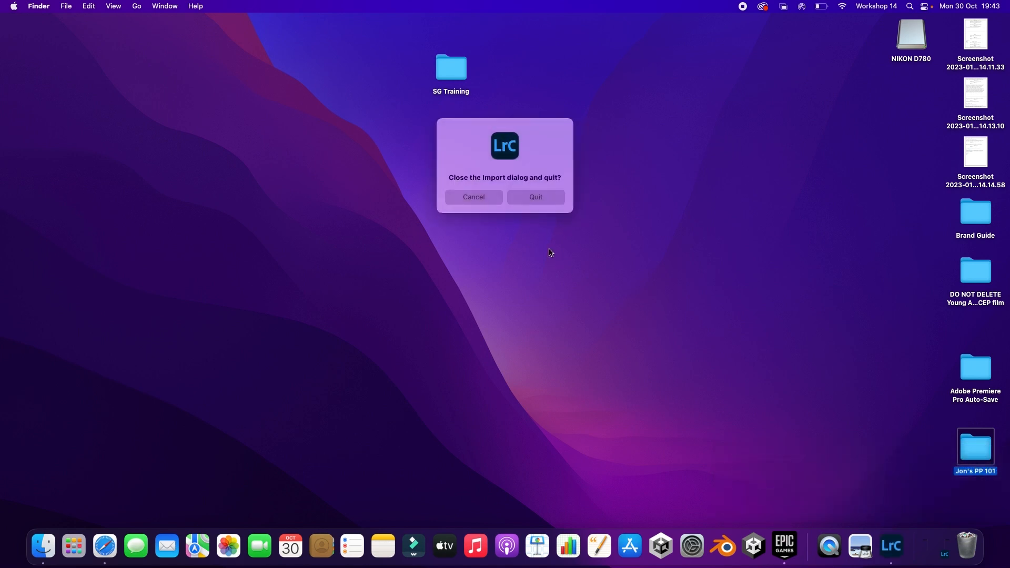
{"action": "left_click", "coordinate": [527, 201]}
{"action": "left_click", "coordinate": [527, 199]}
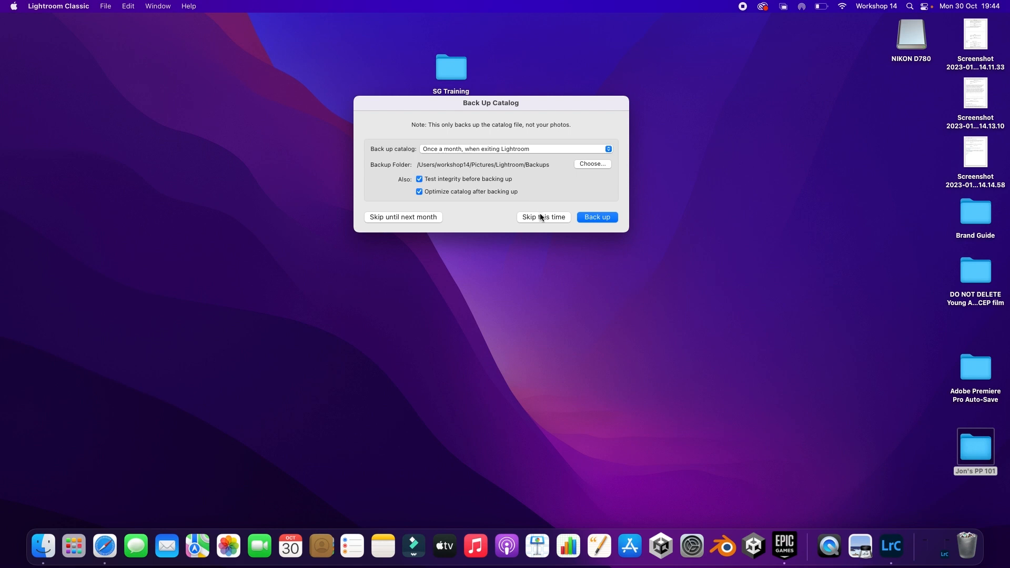
{"action": "left_click", "coordinate": [541, 217]}
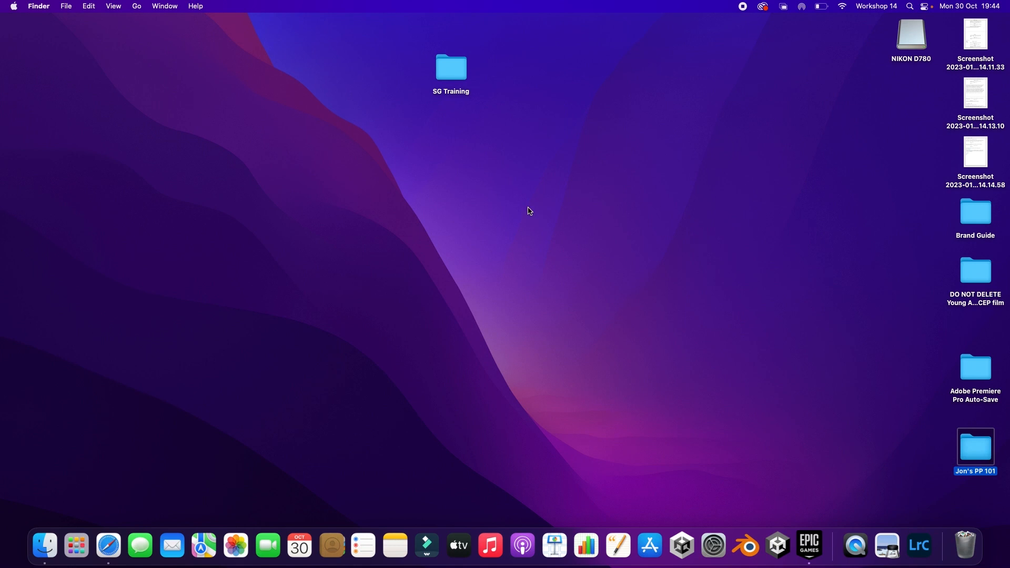
Step: Open the NIKON D780 card and go to the 100ND780 folder inside DCIM
{"action": "double_click", "coordinate": [910, 35]}
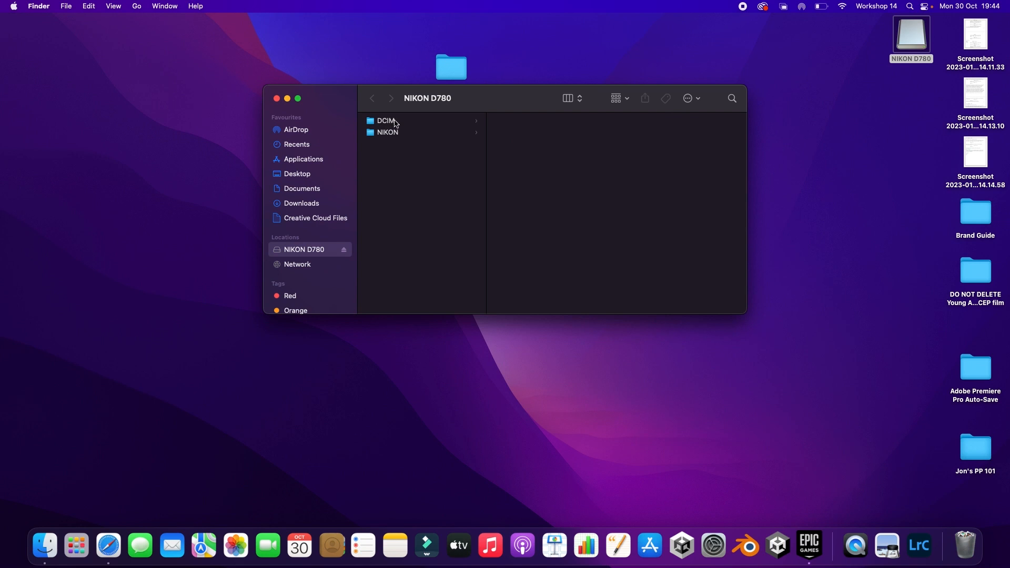
{"action": "left_click", "coordinate": [397, 123]}
{"action": "left_click", "coordinate": [508, 122]}
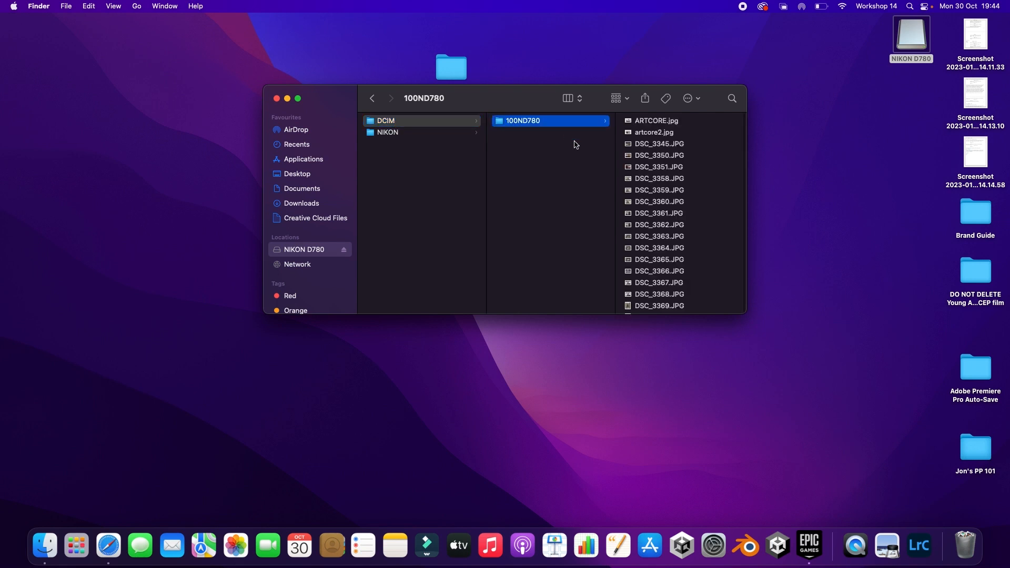
Step: Copy the raw files DSC_3554.NEF through DSC_3569.NEF into the PP 101 desktop folder and close the card's window
{"action": "scroll", "coordinate": [651, 180], "scroll_direction": "down", "scroll_amount": 10}
{"action": "scroll", "coordinate": [653, 182], "scroll_direction": "down", "scroll_amount": 20}
{"action": "scroll", "coordinate": [652, 182], "scroll_direction": "down", "scroll_amount": 15}
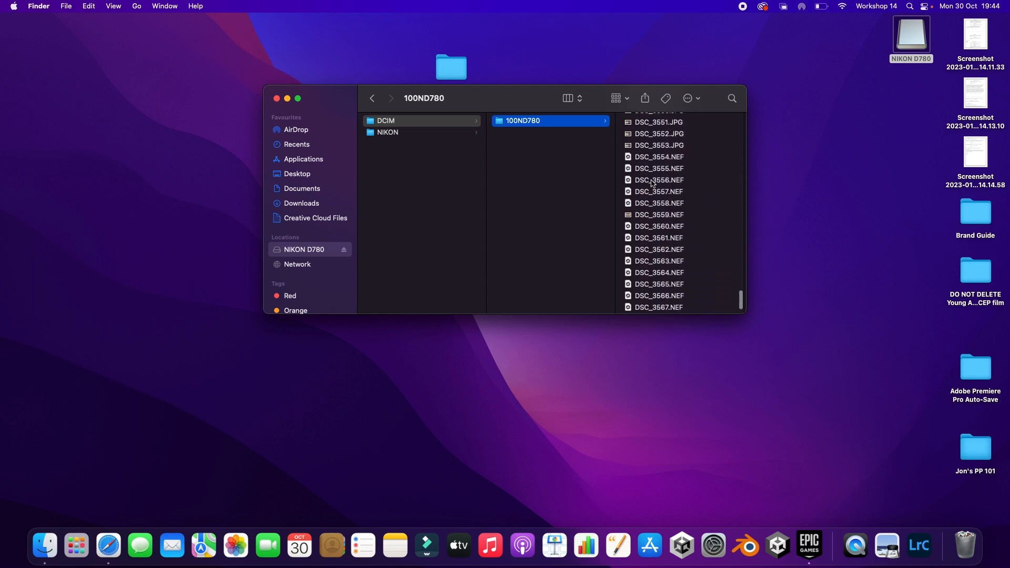
{"action": "left_click", "coordinate": [655, 180]}
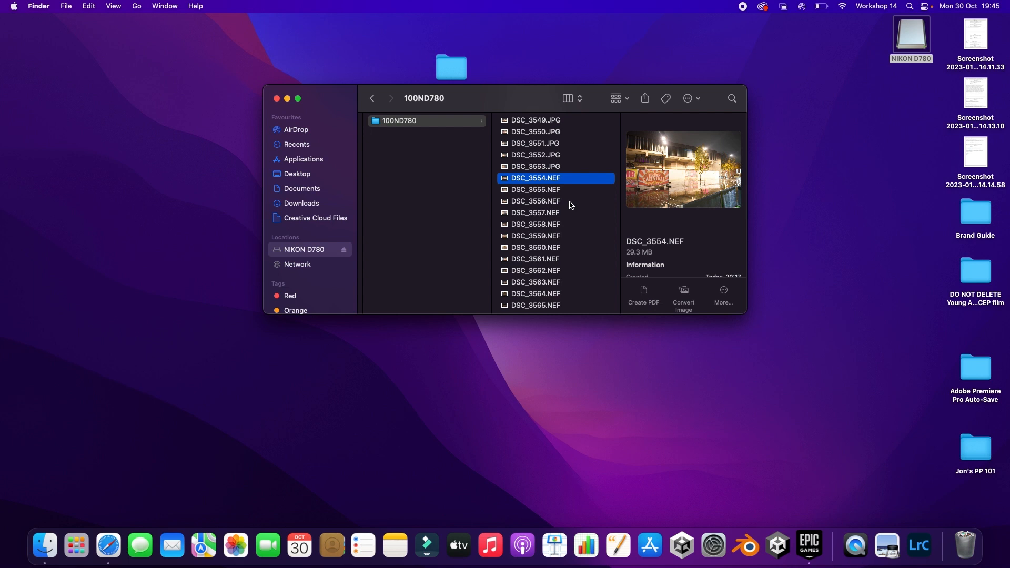
{"action": "scroll", "coordinate": [572, 205], "scroll_direction": "down", "scroll_amount": 3}
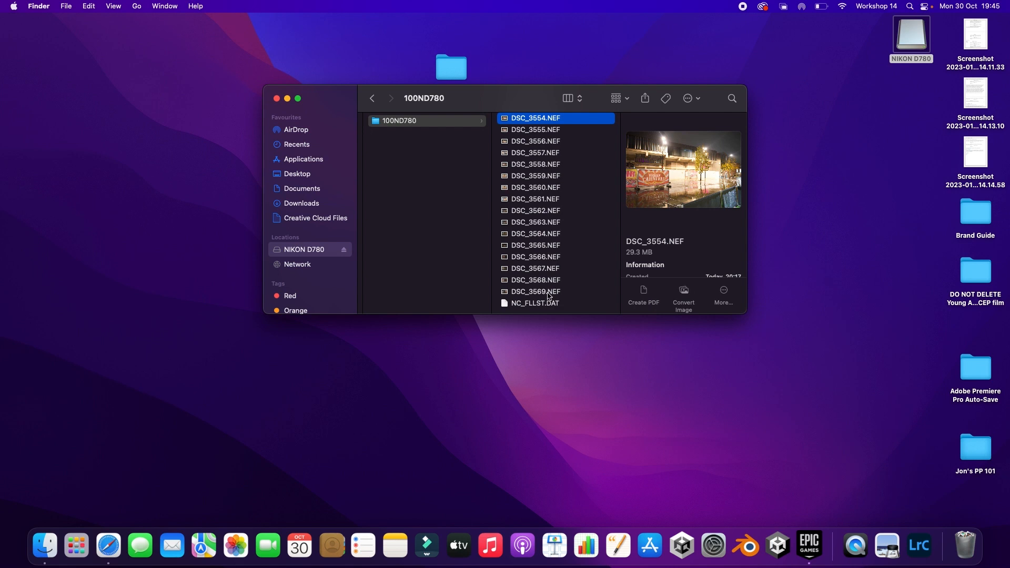
{"action": "scroll", "coordinate": [551, 158], "scroll_direction": "up", "scroll_amount": 1}
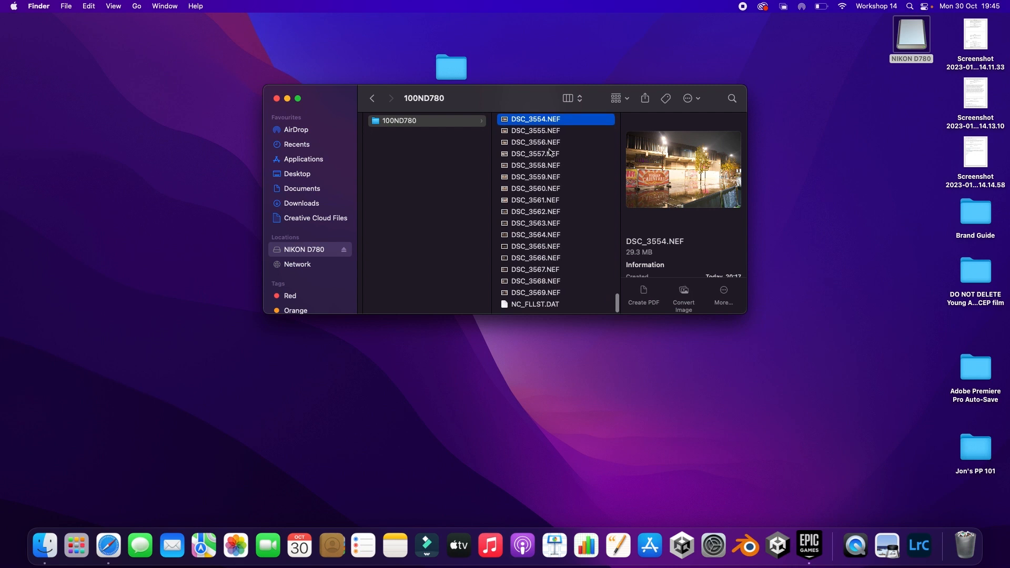
{"action": "left_click", "coordinate": [542, 294], "text": "shift"}
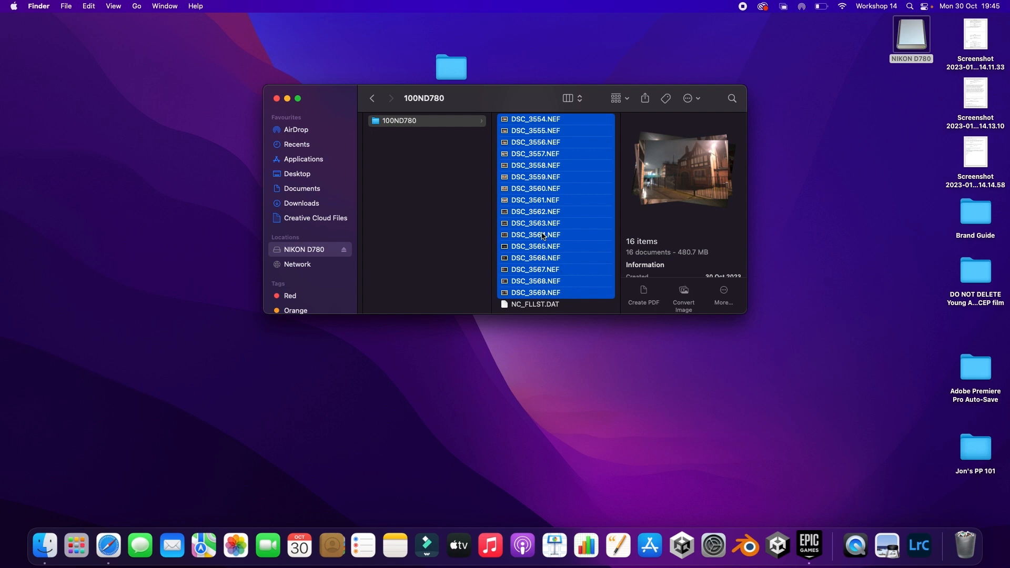
{"action": "left_click_drag", "start_coordinate": [544, 236], "coordinate": [970, 451]}
{"action": "left_click", "coordinate": [278, 99]}
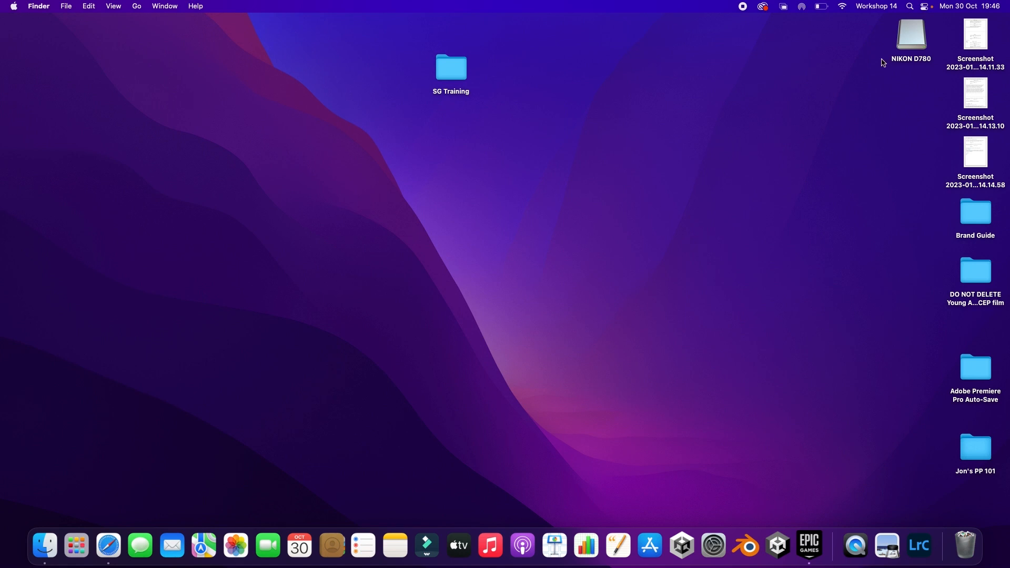
Step: Eject the NIKON D780 card from the desktop
{"action": "left_click", "coordinate": [912, 46]}
{"action": "left_click_drag", "start_coordinate": [912, 46], "coordinate": [903, 56]}
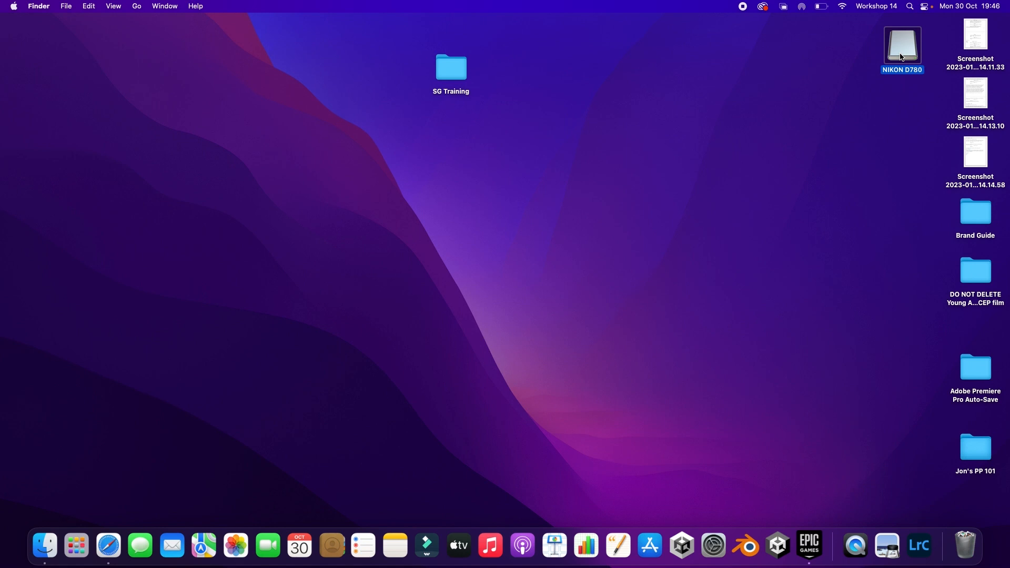
{"action": "left_click_drag", "start_coordinate": [903, 57], "coordinate": [866, 408]}
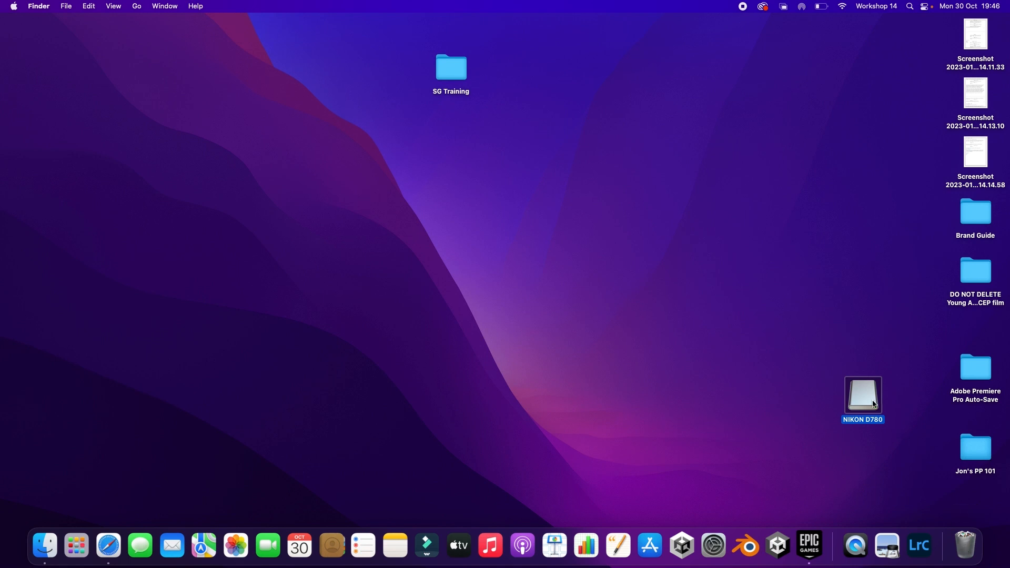
{"action": "left_click_drag", "start_coordinate": [858, 400], "coordinate": [928, 499]}
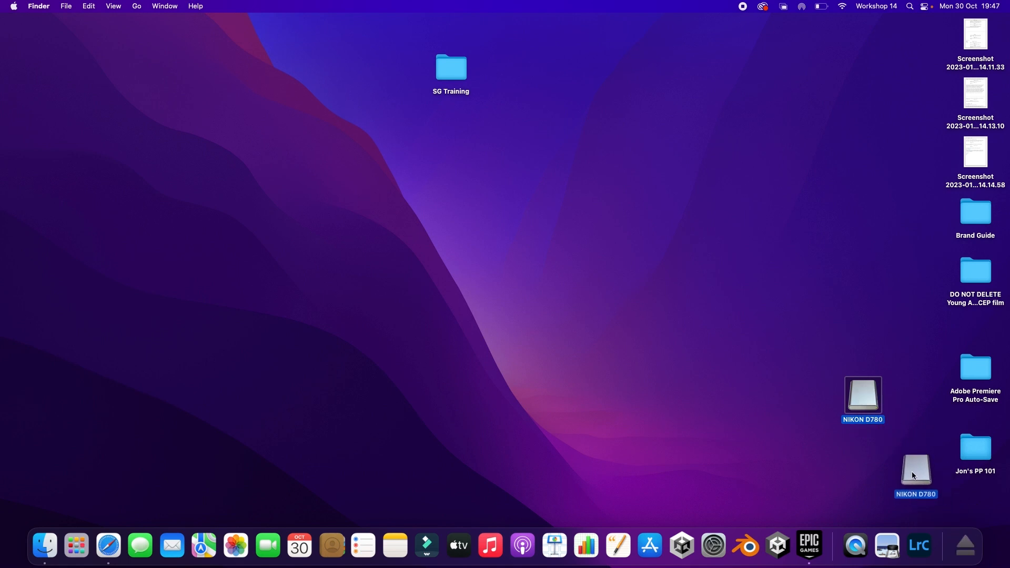
{"action": "left_click_drag", "start_coordinate": [967, 549], "coordinate": [966, 551]}
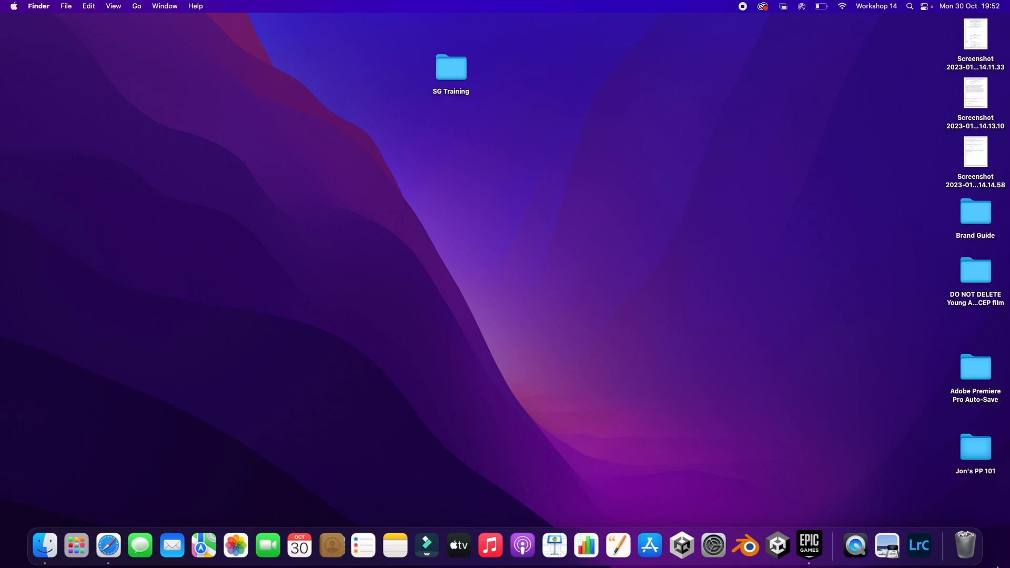
Step: Switch to Lightroom Classic and start a photo import with the PP 101 folder on workshop14's Desktop as the source
{"action": "left_click", "coordinate": [919, 551]}
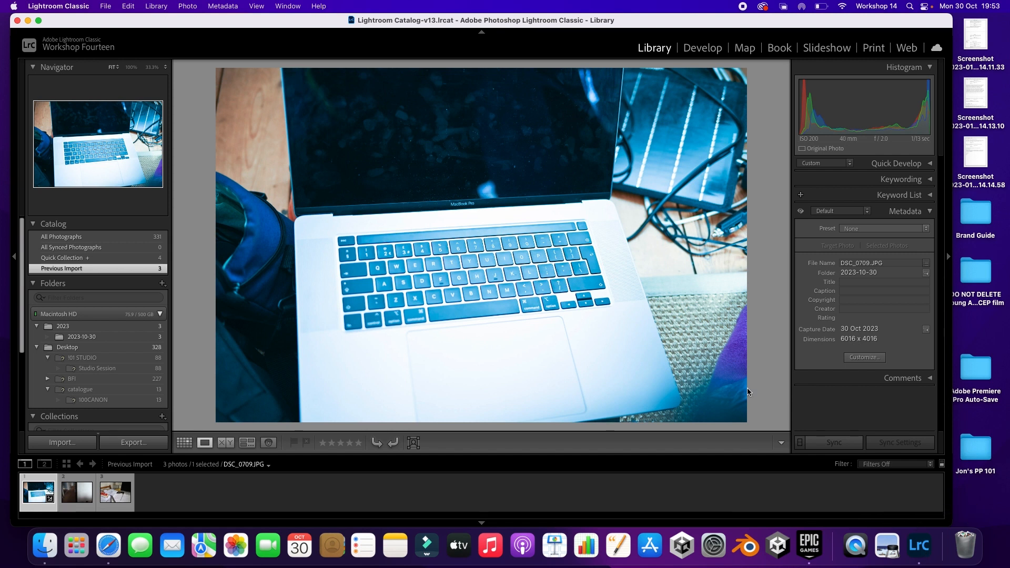
{"action": "key", "text": "super+shift+i"}
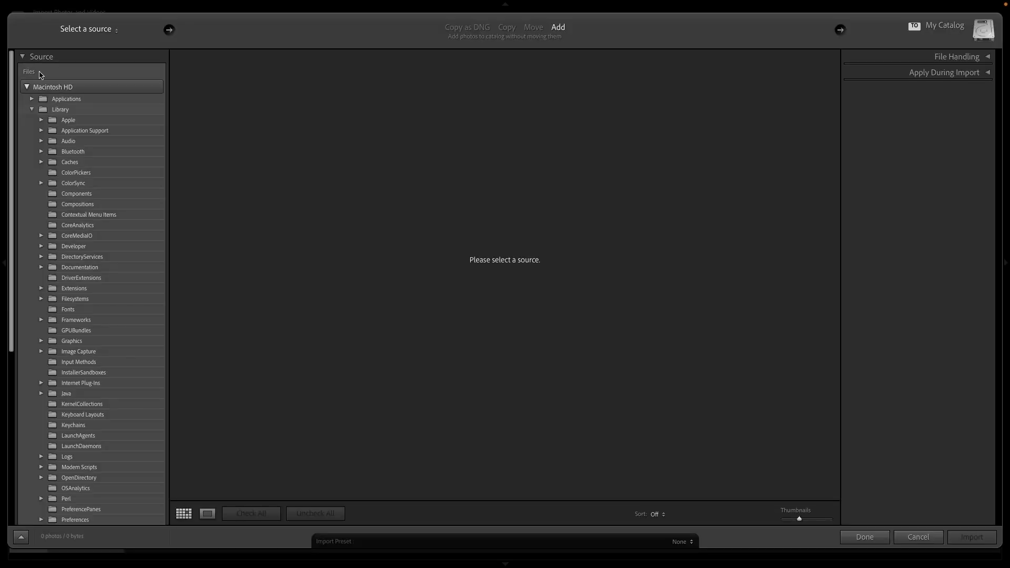
{"action": "left_click", "coordinate": [31, 111]}
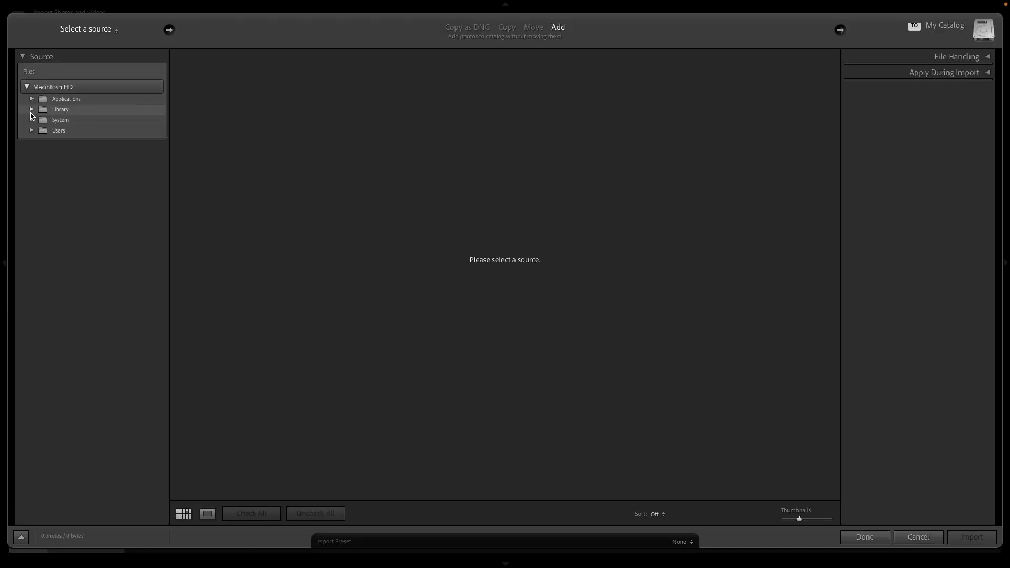
{"action": "left_click", "coordinate": [31, 131]}
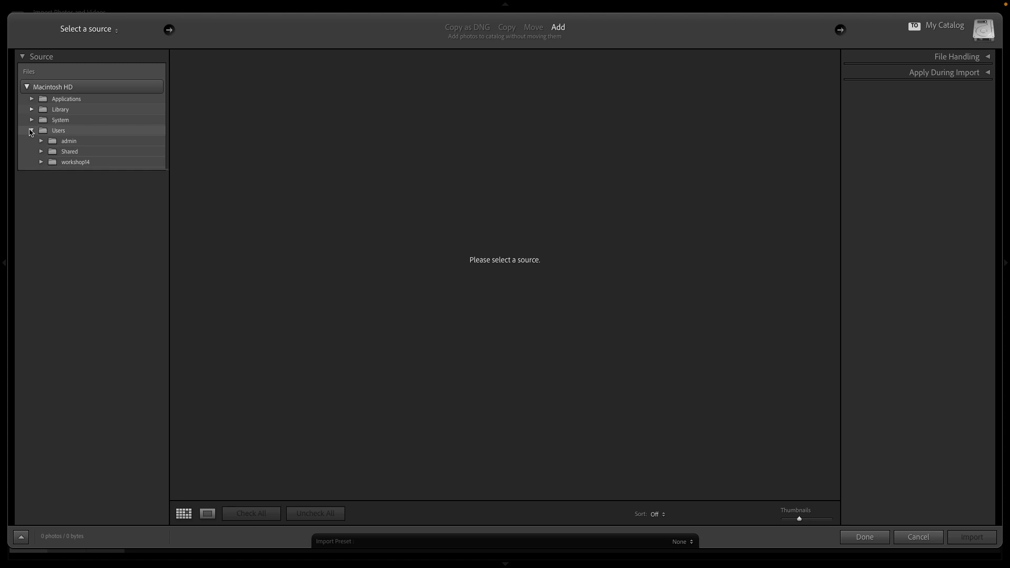
{"action": "left_click", "coordinate": [31, 120]}
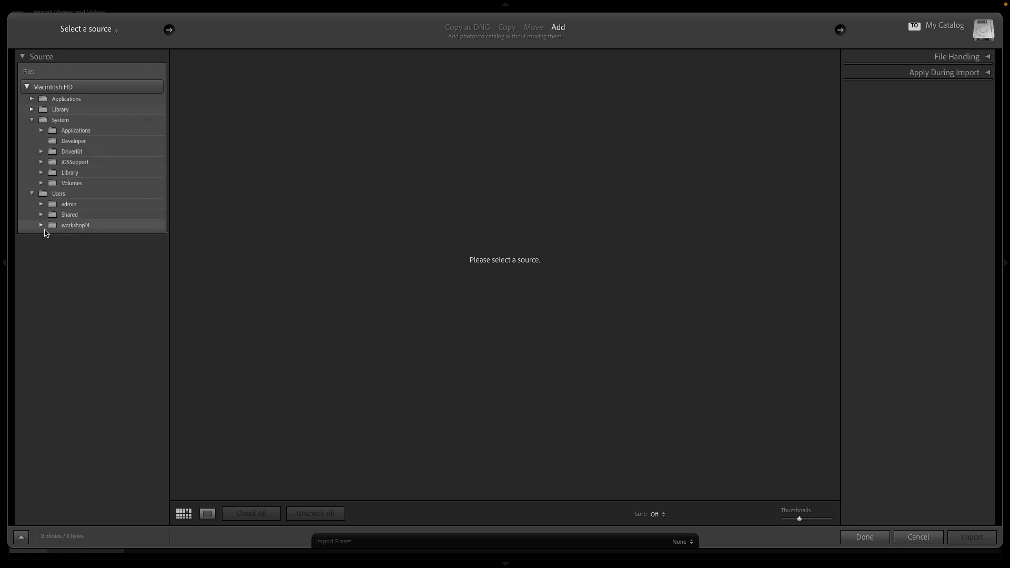
{"action": "left_click", "coordinate": [41, 226]}
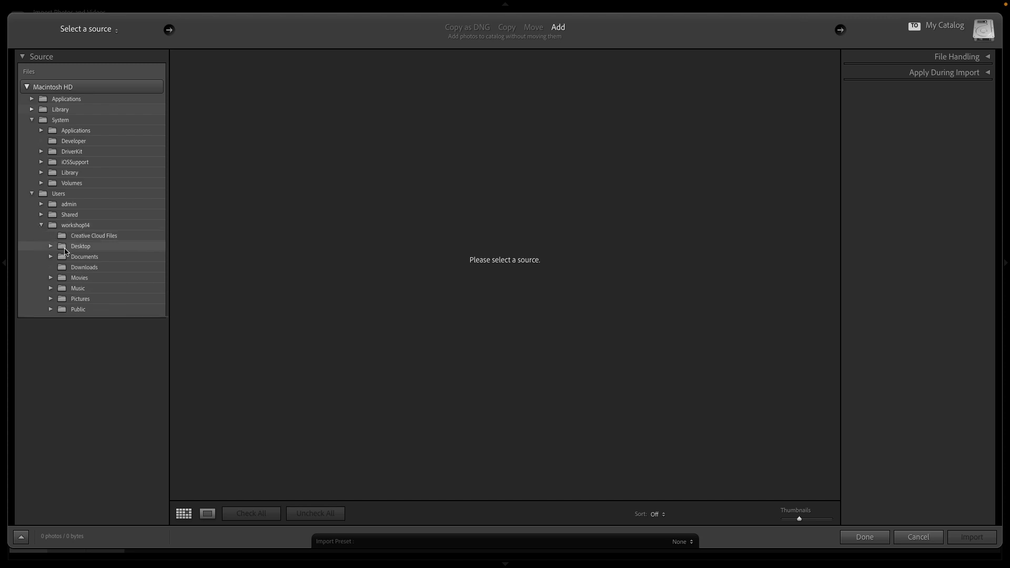
{"action": "left_click", "coordinate": [65, 250]}
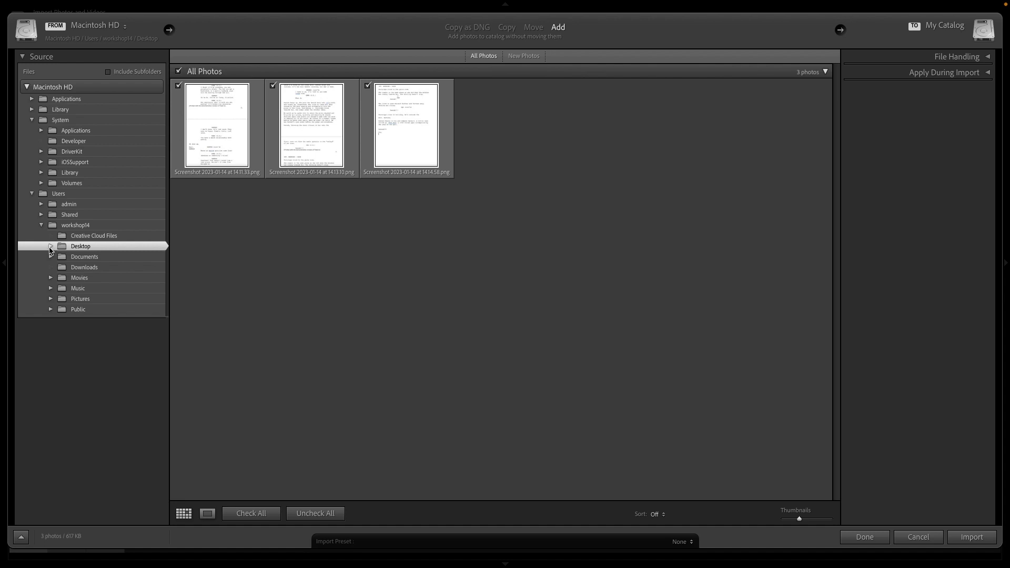
{"action": "left_click", "coordinate": [51, 247]}
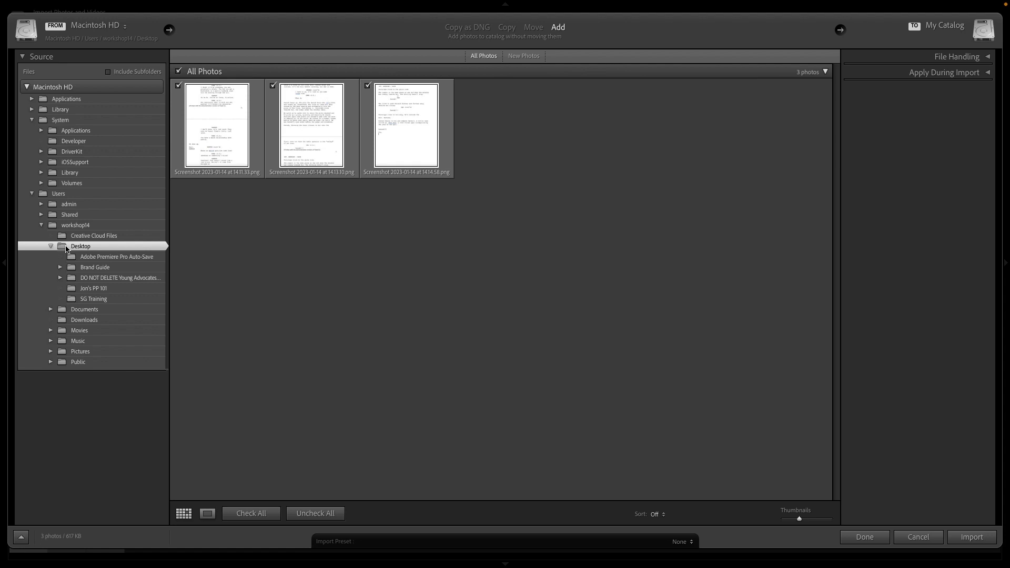
{"action": "mouse_move", "coordinate": [55, 2]}
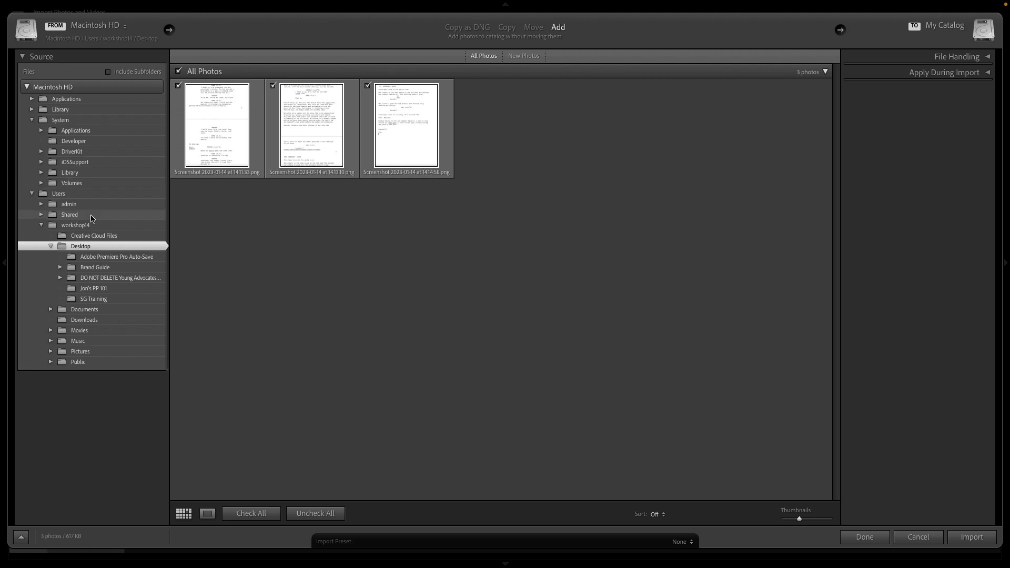
{"action": "left_click", "coordinate": [90, 288]}
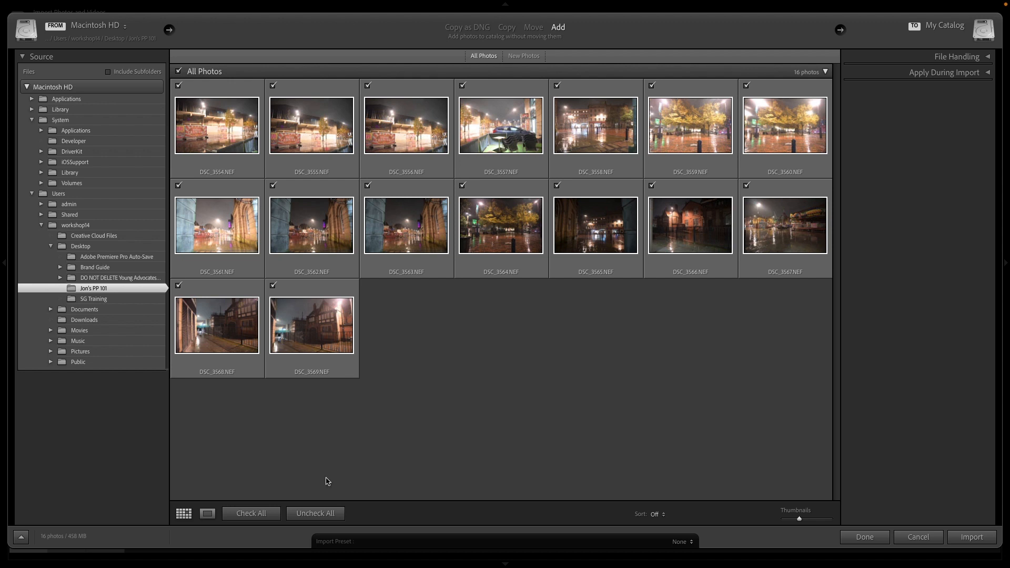
Step: Exclude all photos from the import, include only DSC_3569.NEF, and exclude it again
{"action": "left_click", "coordinate": [318, 514]}
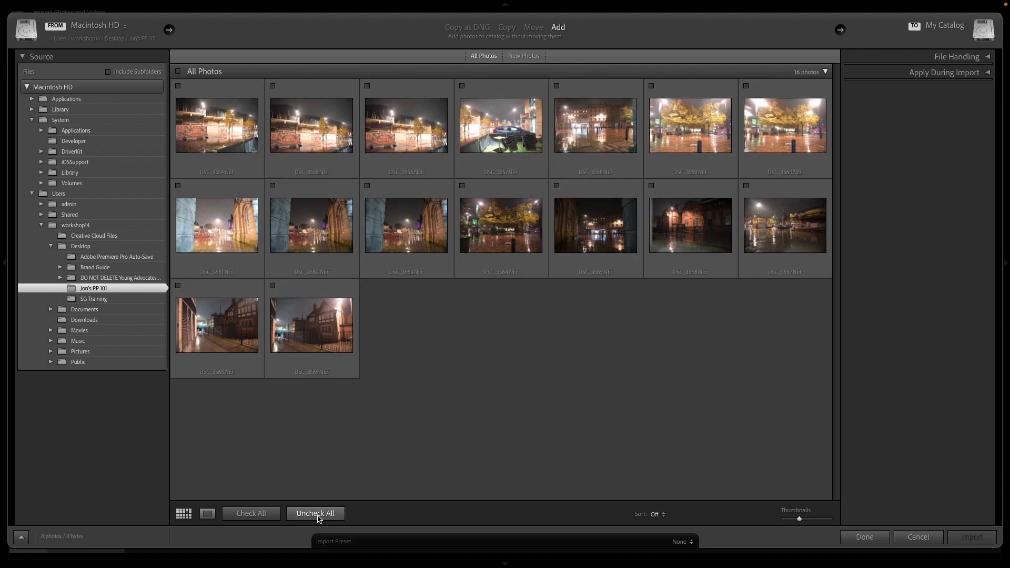
{"action": "left_click", "coordinate": [273, 286]}
{"action": "left_click", "coordinate": [276, 196]}
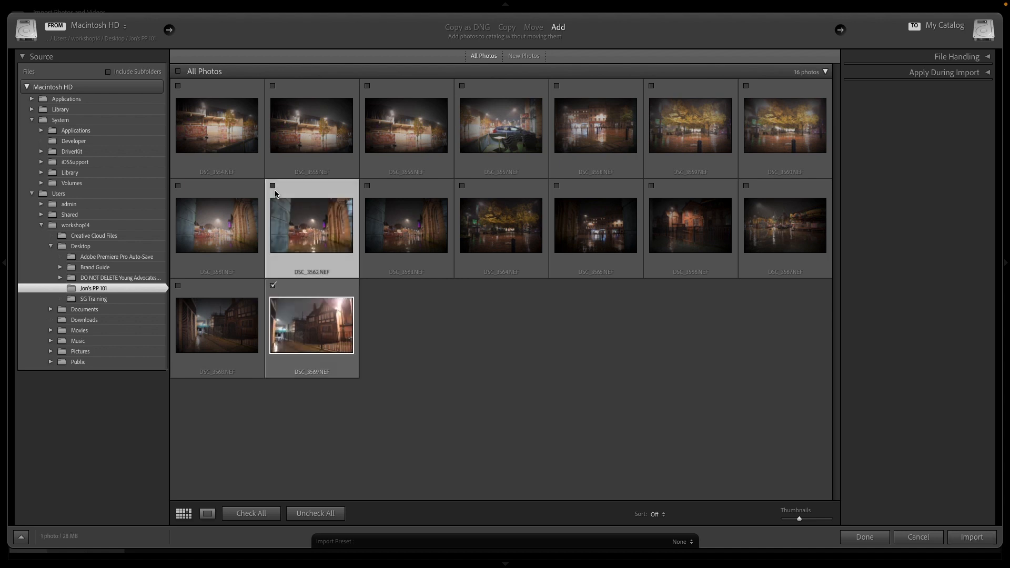
{"action": "left_click", "coordinate": [273, 286]}
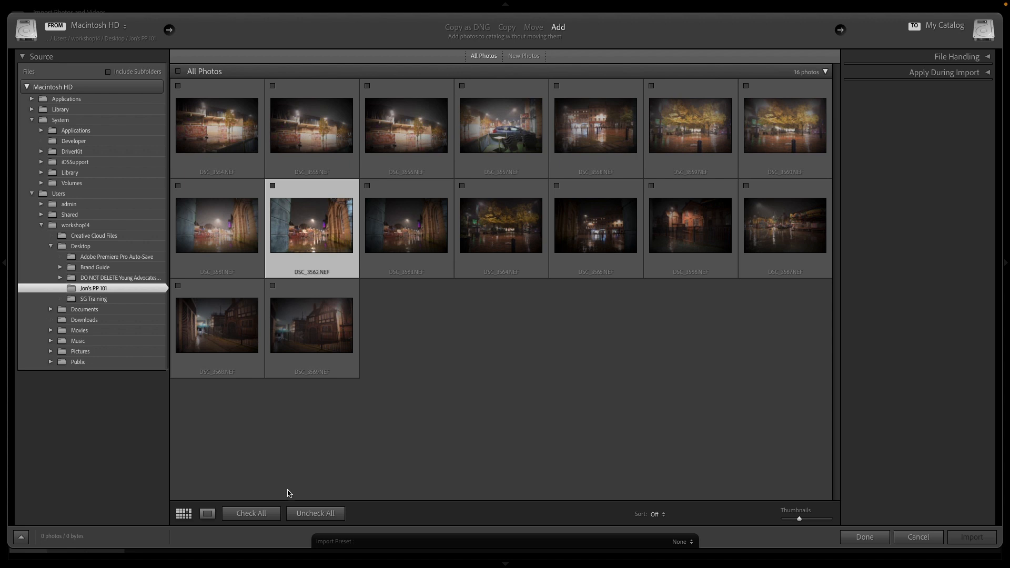
Step: Include all photos of the source folder and import them into the catalog
{"action": "left_click", "coordinate": [271, 514]}
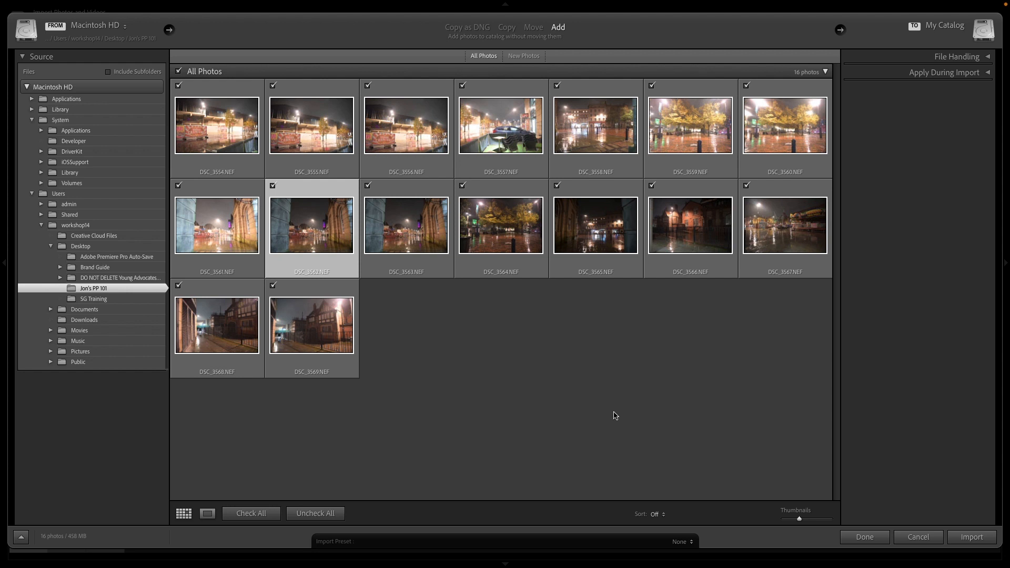
{"action": "left_click", "coordinate": [971, 538]}
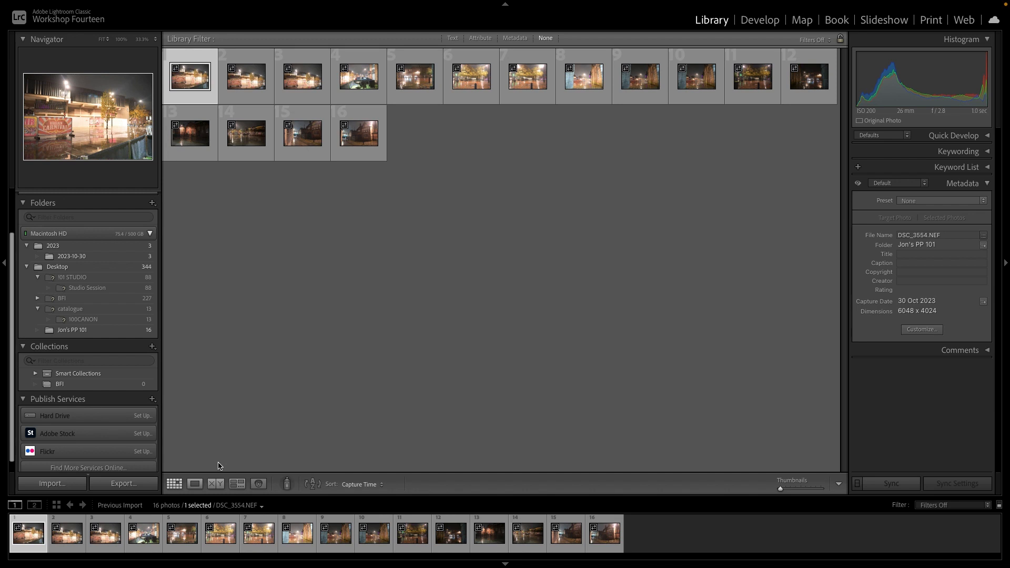
Step: Examine the imported photos one by one in Loupe view, going forward to the end of the set and back to DSC_3554.NEF
{"action": "left_click", "coordinate": [194, 484]}
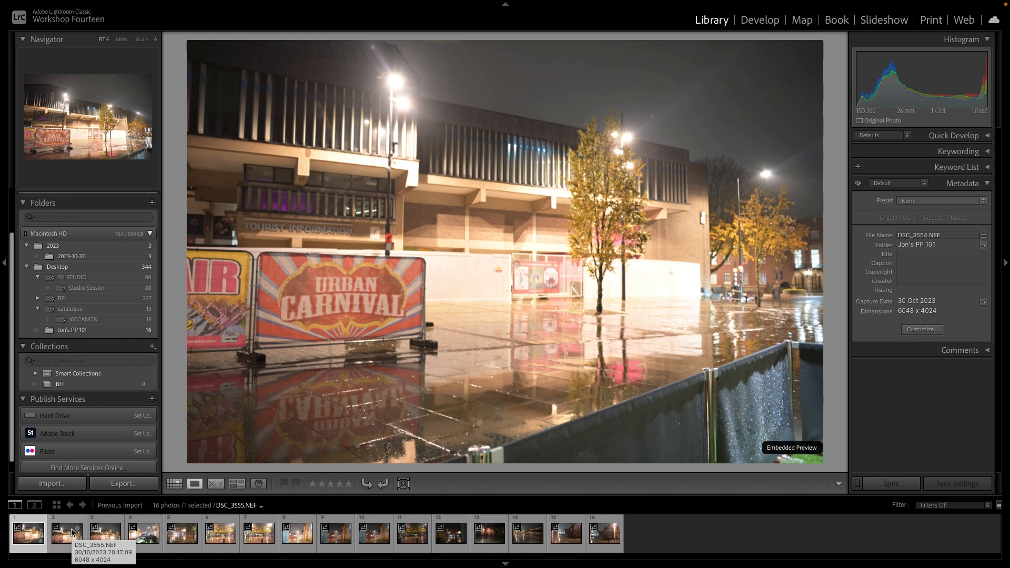
{"action": "key", "text": "Right"}
{"action": "key", "text": "Right"}
{"action": "key", "text": "Right"}
{"action": "key", "text": "Right"}
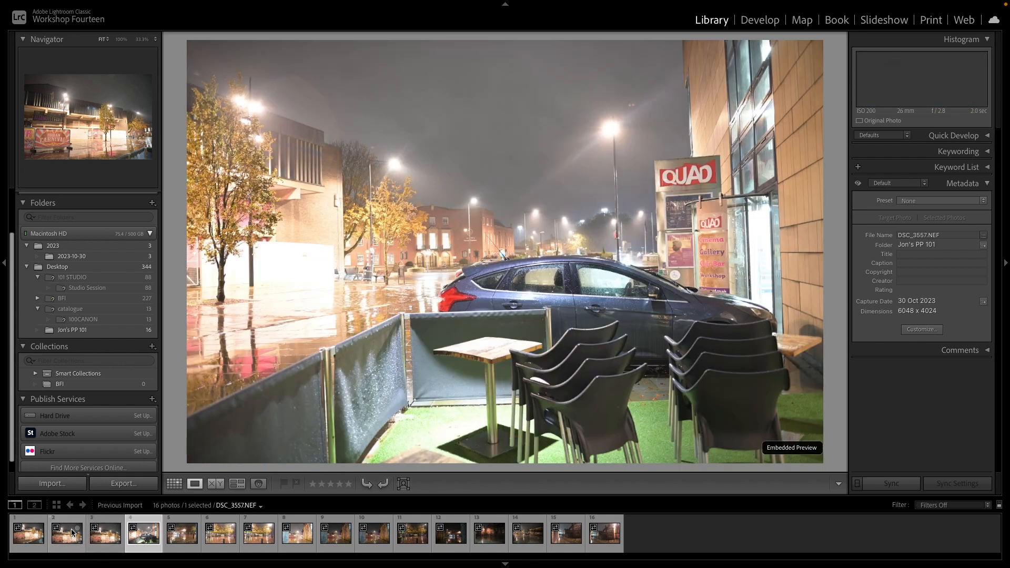
{"action": "key", "text": "Right"}
{"action": "key", "text": "Right"}
{"action": "key", "text": "Right"}
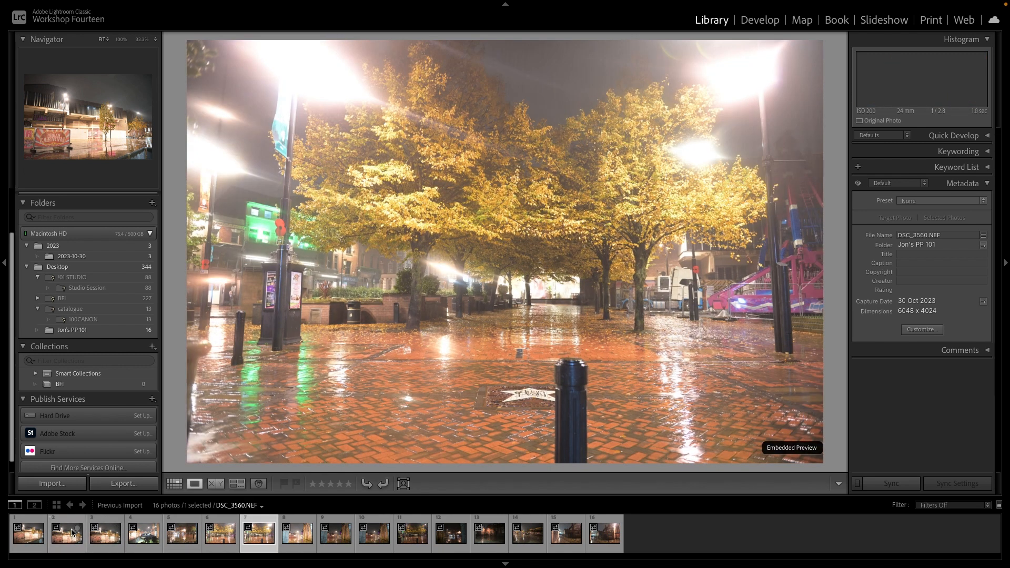
{"action": "key", "text": "Right"}
{"action": "key", "text": "Right"}
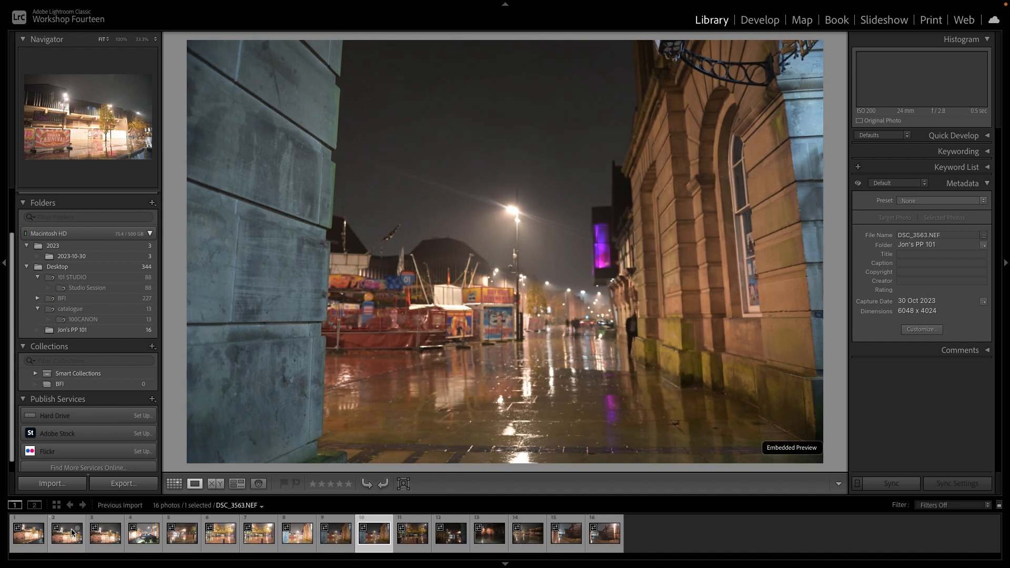
{"action": "key", "text": "Left"}
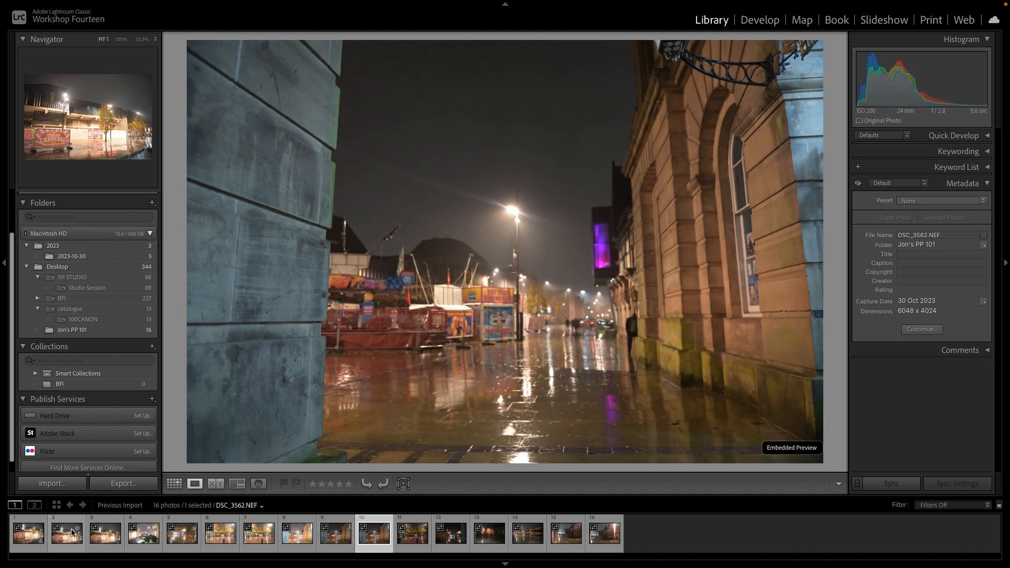
{"action": "key", "text": "Right"}
{"action": "key", "text": "Right"}
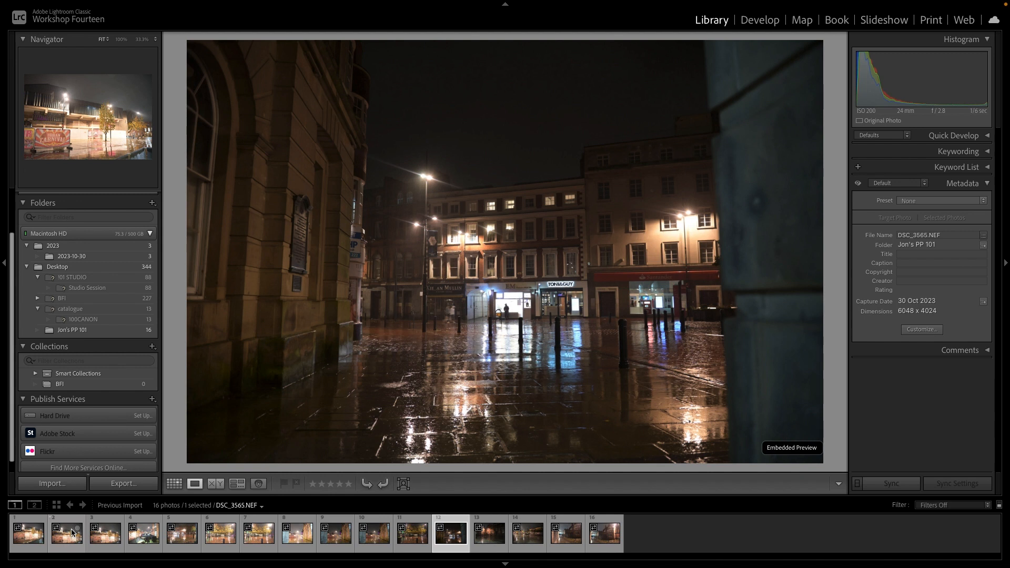
{"action": "key", "text": "Right"}
{"action": "key", "text": "Right"}
{"action": "key", "text": "Right"}
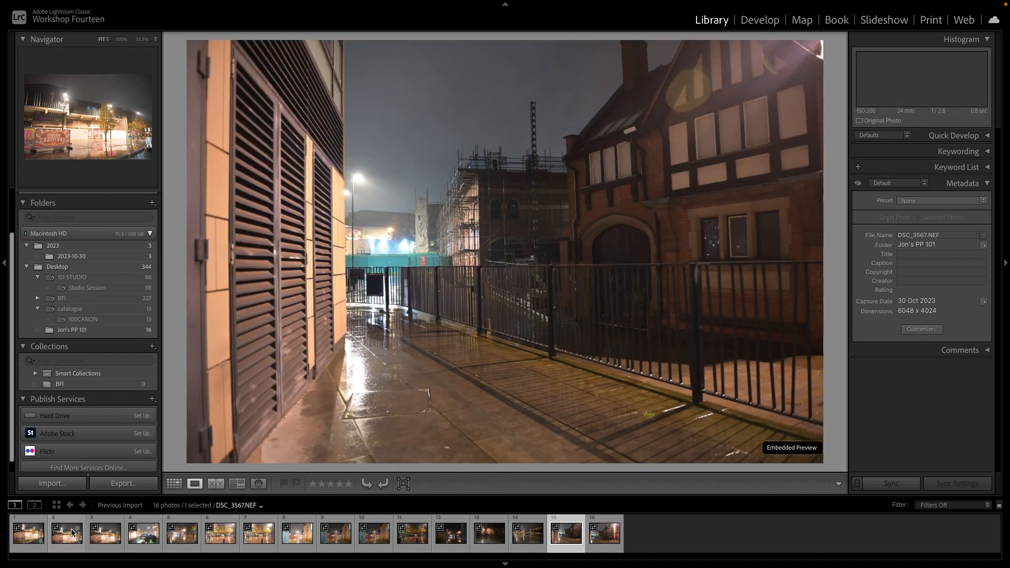
{"action": "key", "text": "Right"}
{"action": "key", "text": "Left"}
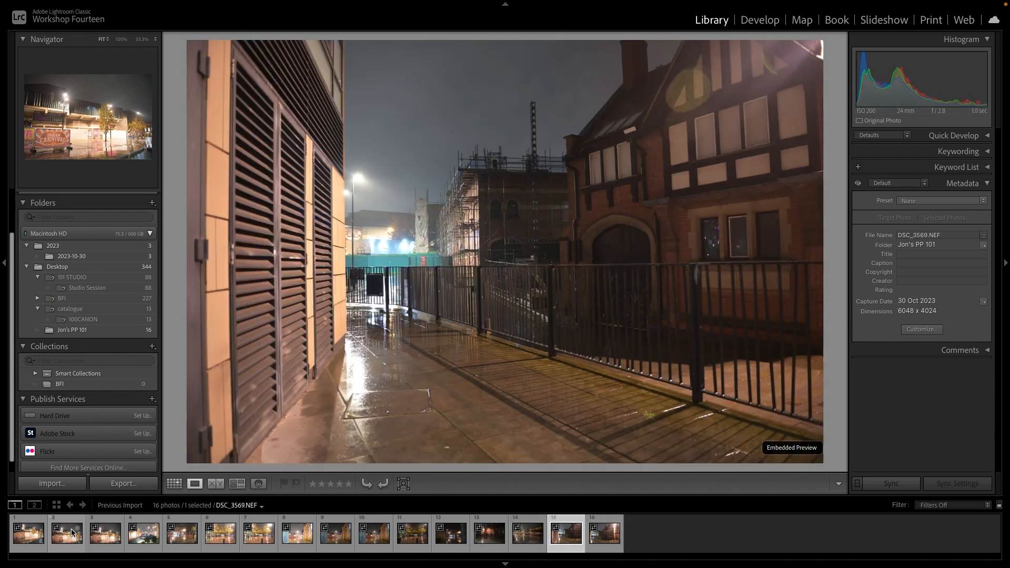
{"action": "key", "text": "Left"}
{"action": "key", "text": "Left"}
{"action": "key", "text": "Left"}
{"action": "key", "text": "Left"}
{"action": "key", "text": "Left"}
{"action": "key", "text": "Left"}
{"action": "key", "text": "Left"}
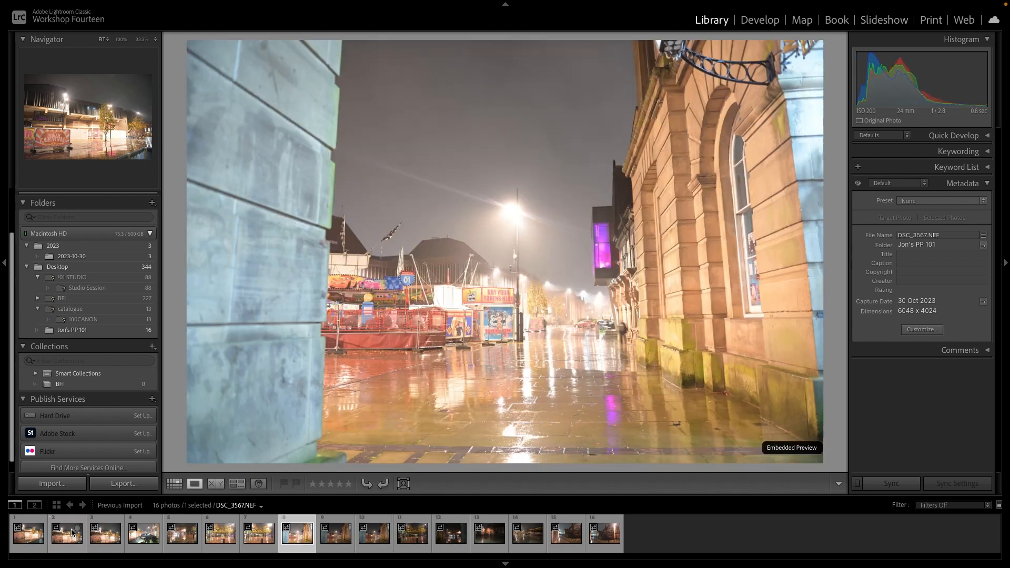
{"action": "key", "text": "Left"}
{"action": "key", "text": "Left"}
{"action": "key", "text": "Left"}
{"action": "key", "text": "Left"}
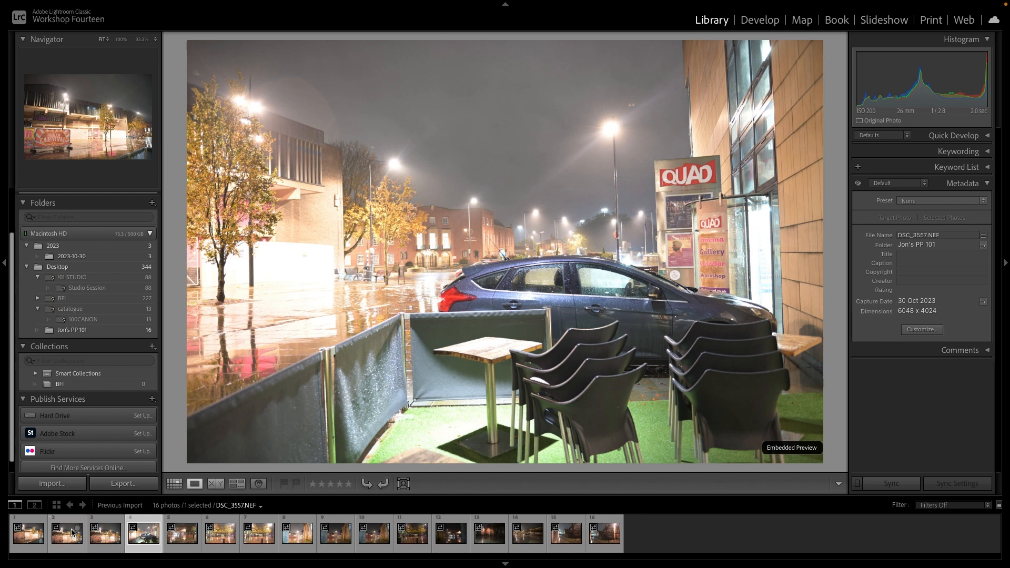
{"action": "key", "text": "Left"}
{"action": "key", "text": "Left"}
{"action": "key", "text": "Left"}
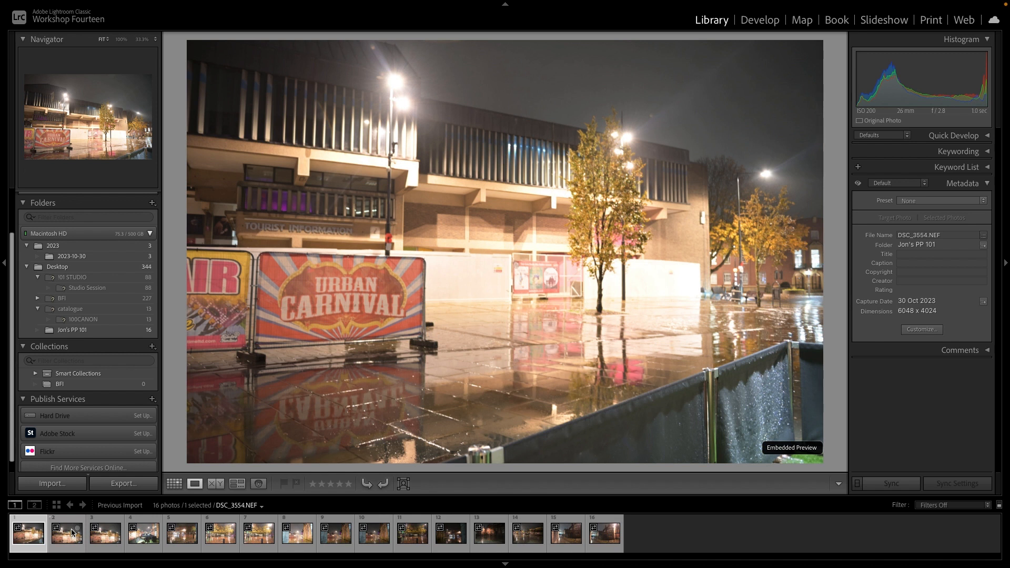
Step: Compare DSC_3554.NEF with DSC_3555.NEF and give DSC_3555.NEF a one-star rating
{"action": "key", "text": "Right"}
{"action": "key", "text": "Left"}
{"action": "left_click", "coordinate": [72, 533]}
{"action": "key", "text": "Left"}
{"action": "left_click", "coordinate": [72, 533]}
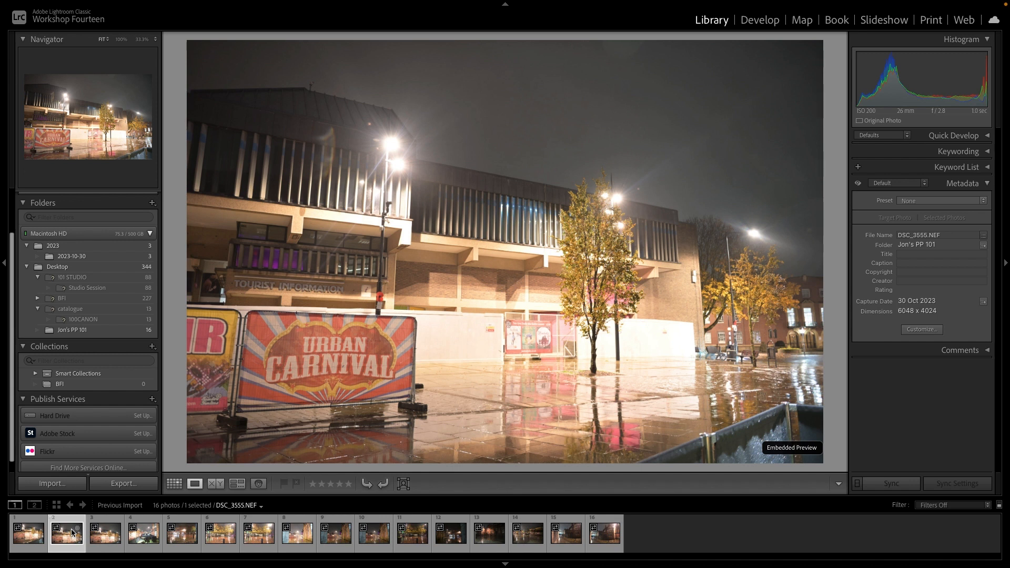
{"action": "key", "text": "1"}
Step: Rate DSC_3557.NEF, DSC_3559.NEF and DSC_3561.NEF one star each, leaving the photos between them unrated
{"action": "key", "text": "Right"}
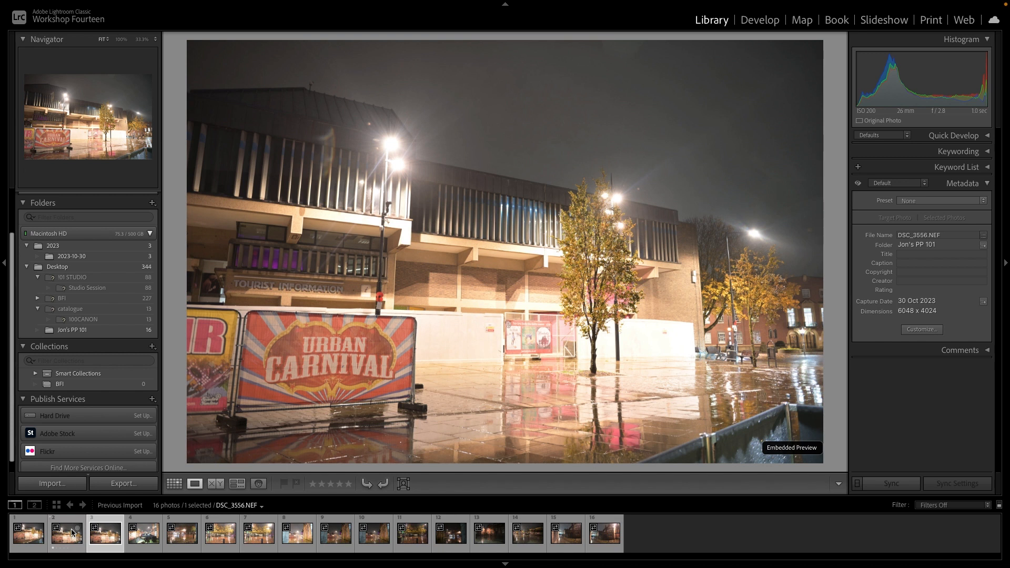
{"action": "key", "text": "Right"}
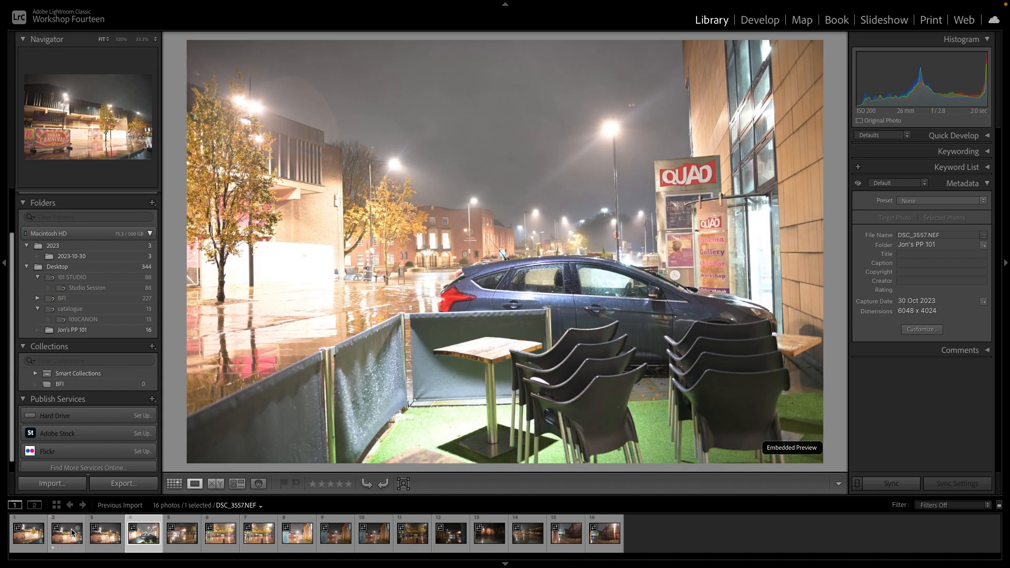
{"action": "key", "text": "1"}
{"action": "key", "text": "Right"}
{"action": "key", "text": "Right"}
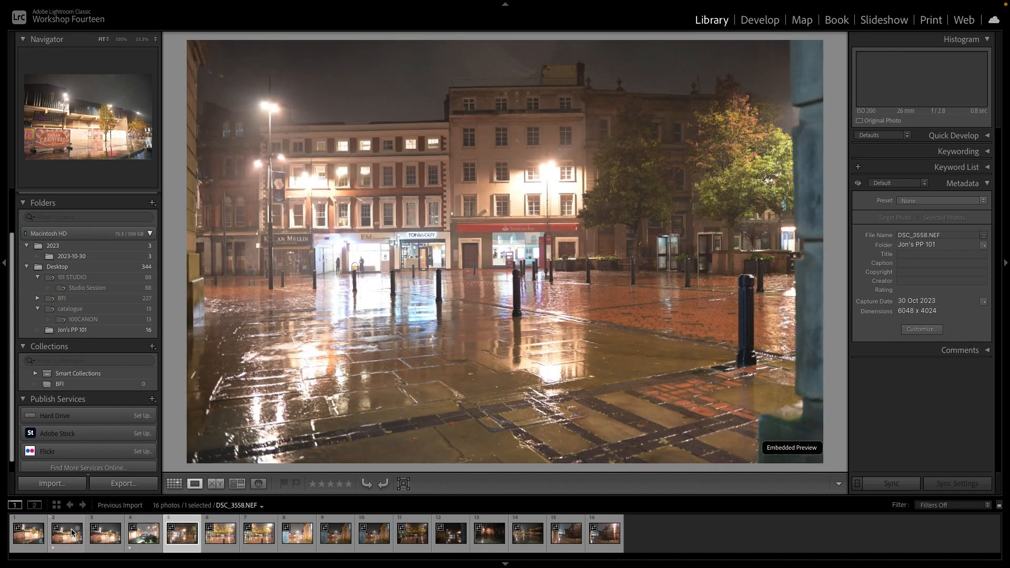
{"action": "key", "text": "1"}
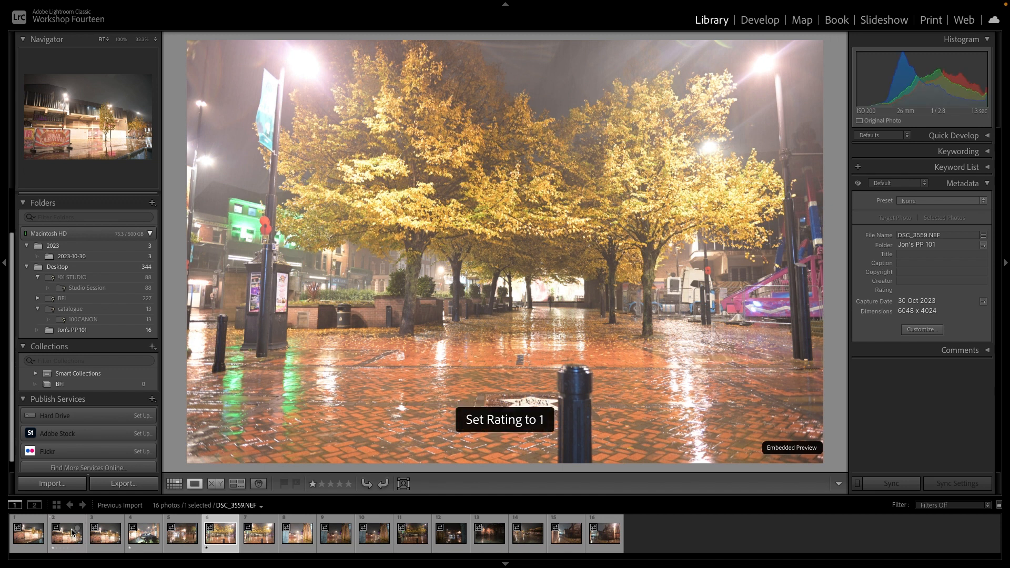
{"action": "key", "text": "Right"}
{"action": "key", "text": "Right"}
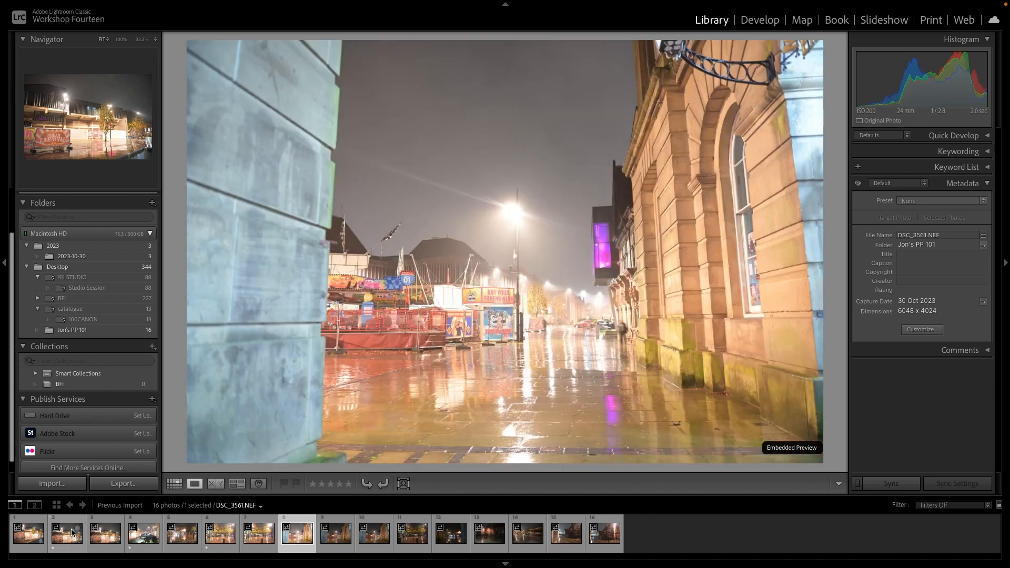
{"action": "key", "text": "1"}
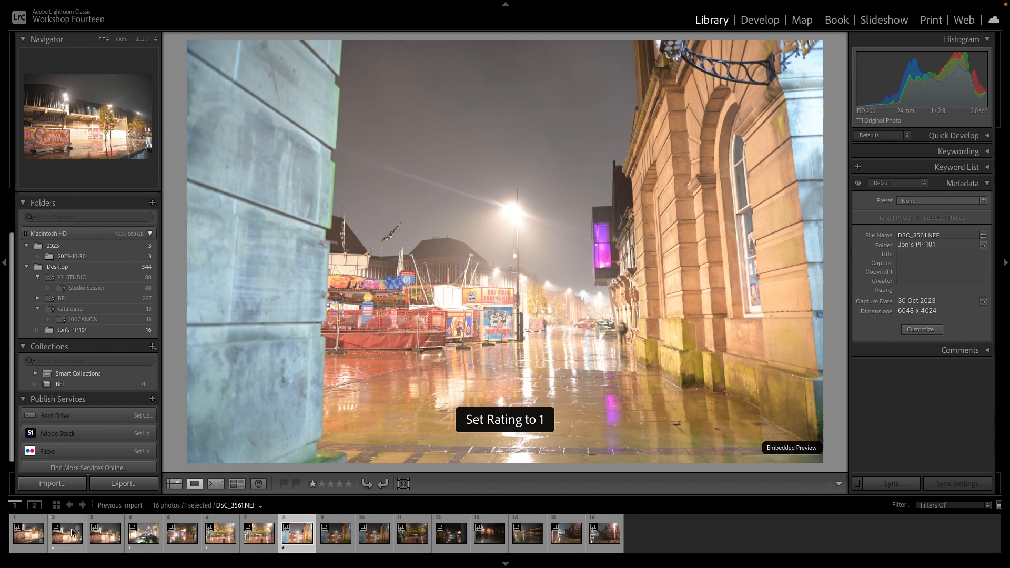
Step: Rate DSC_3562.NEF one star, compare it with the following photo, and clear its rating again
{"action": "key", "text": "Right"}
{"action": "key", "text": "1"}
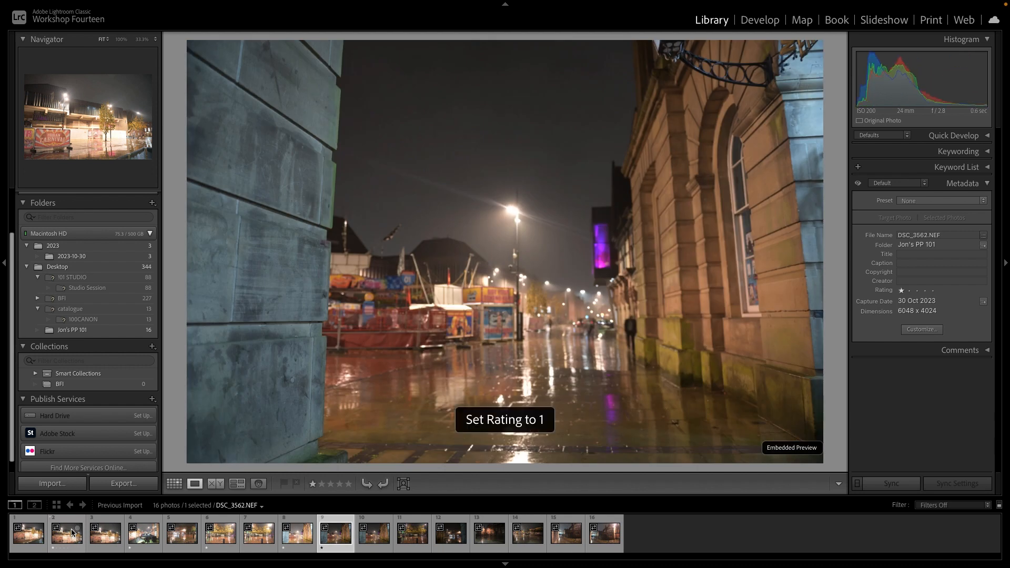
{"action": "key", "text": "Right"}
{"action": "key", "text": "Left"}
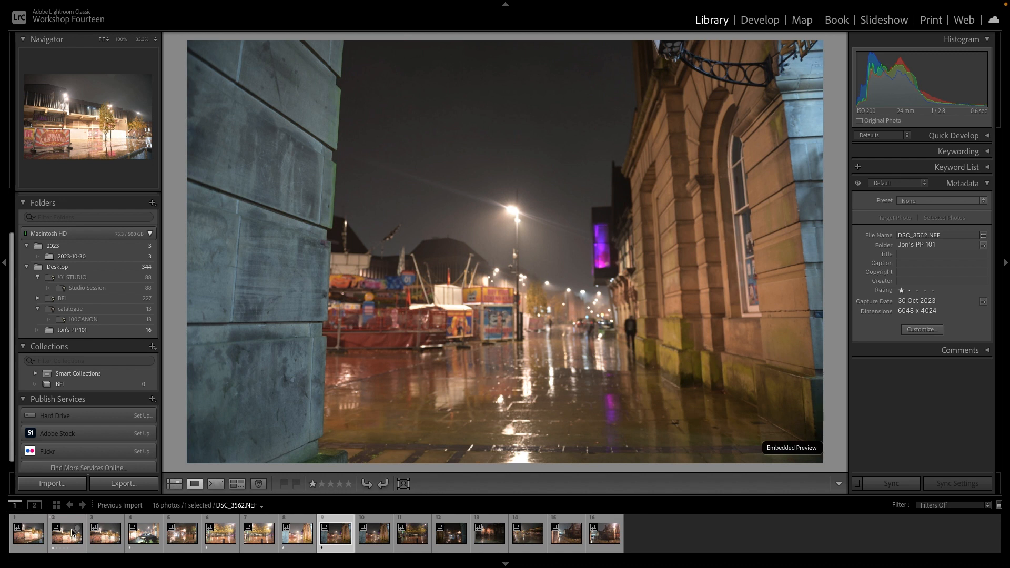
{"action": "key", "text": "0"}
Step: Rate DSC_3564.NEF and DSC_3566.NEF one star each, skipping DSC_3563.NEF and DSC_3565.NEF
{"action": "key", "text": "Right"}
{"action": "key", "text": "Right"}
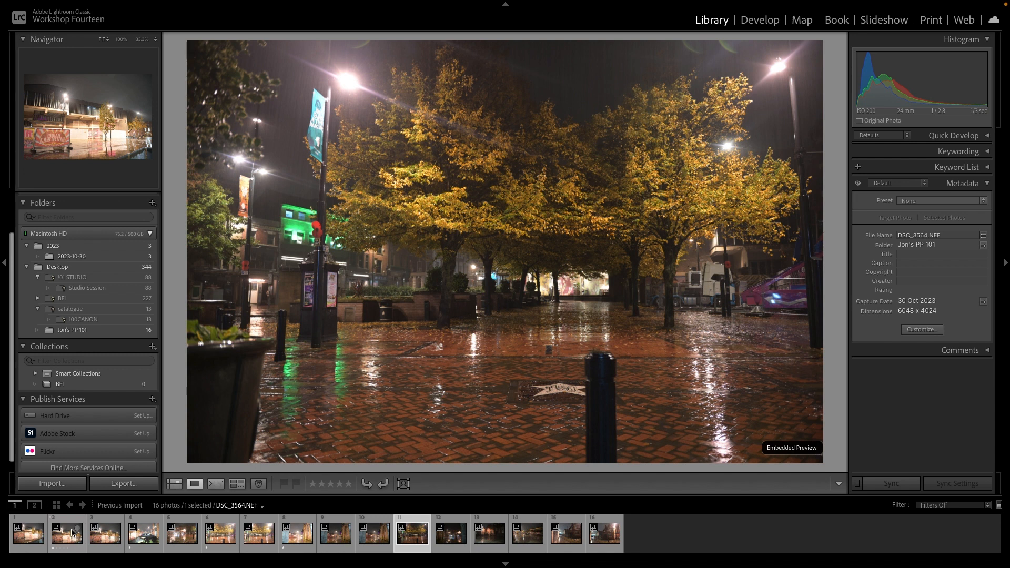
{"action": "key", "text": "1"}
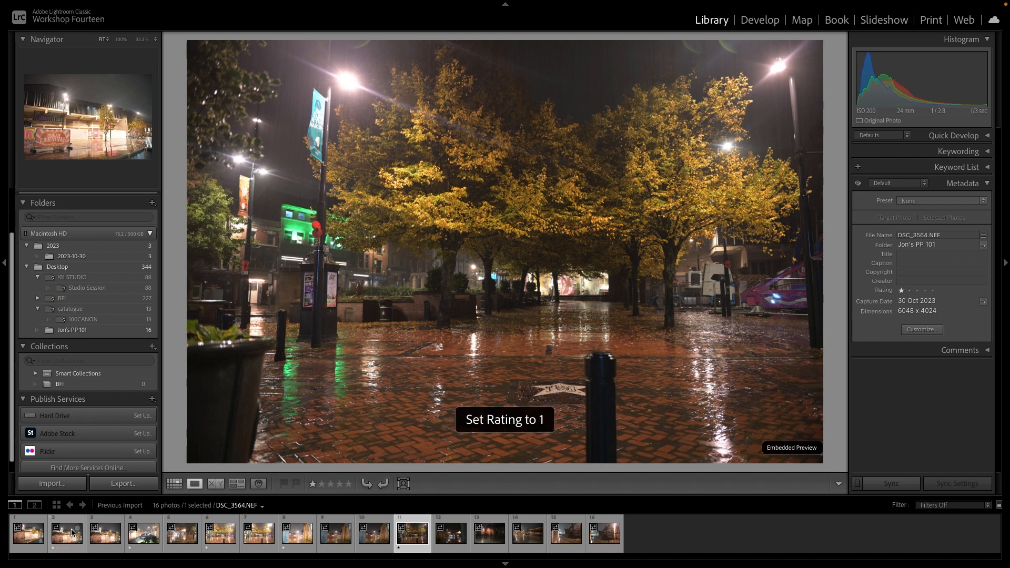
{"action": "key", "text": "Right"}
{"action": "key", "text": "Right"}
{"action": "key", "text": "1"}
Step: Give the last three photos, DSC_3567.NEF, DSC_3568.NEF and DSC_3569.NEF, a one-star rating
{"action": "key", "text": "Right"}
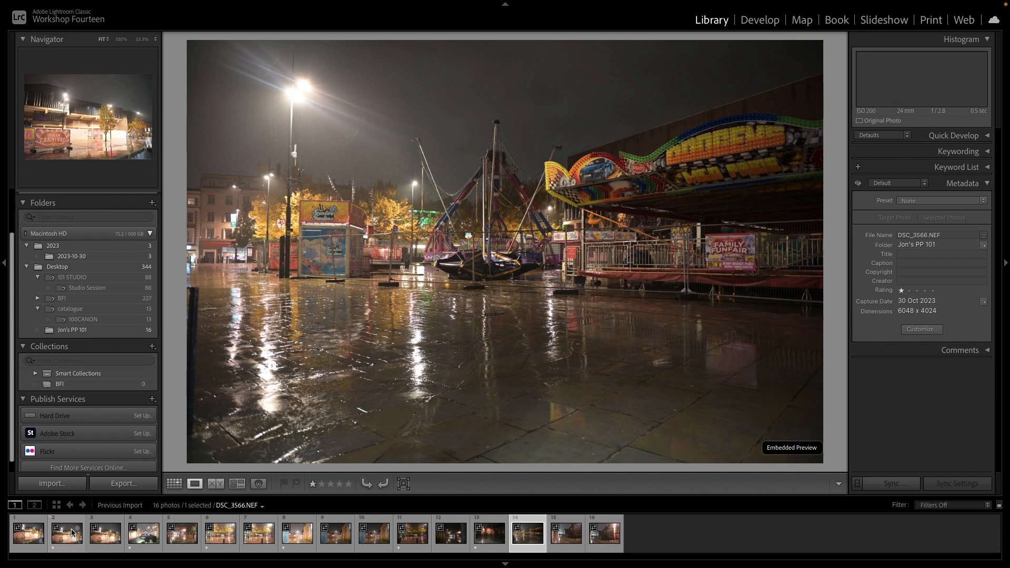
{"action": "key", "text": "1"}
{"action": "key", "text": "Right"}
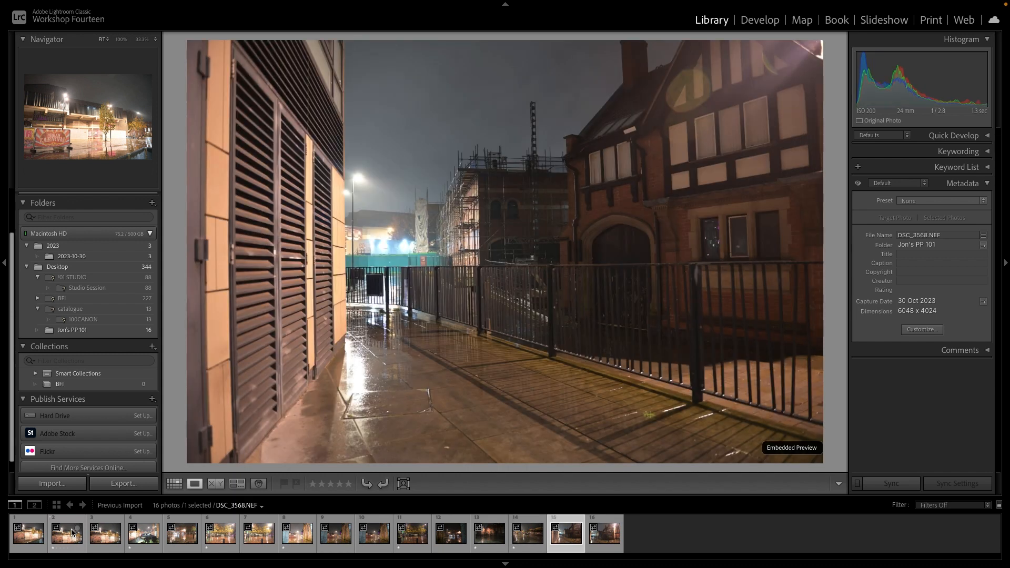
{"action": "key", "text": "1"}
{"action": "key", "text": "Right"}
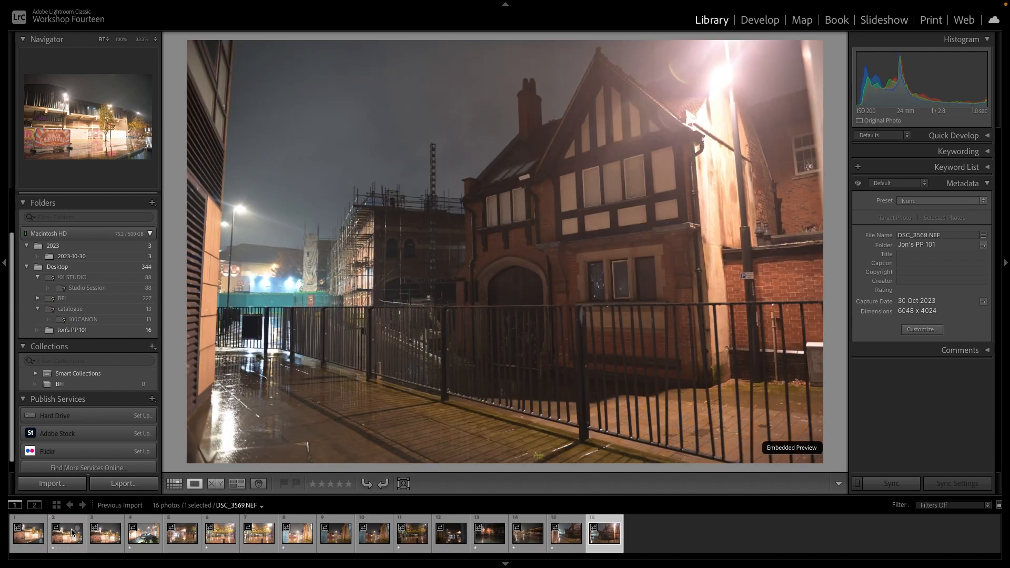
{"action": "key", "text": "1"}
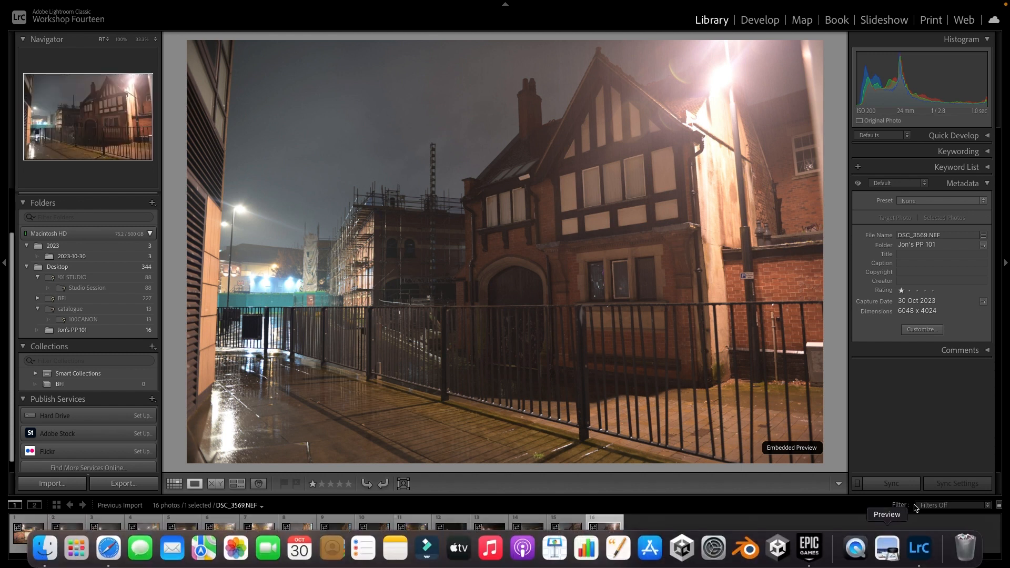
Step: Filter the filmstrip to show only rated photos, and turn the filter off again
{"action": "left_click", "coordinate": [989, 508]}
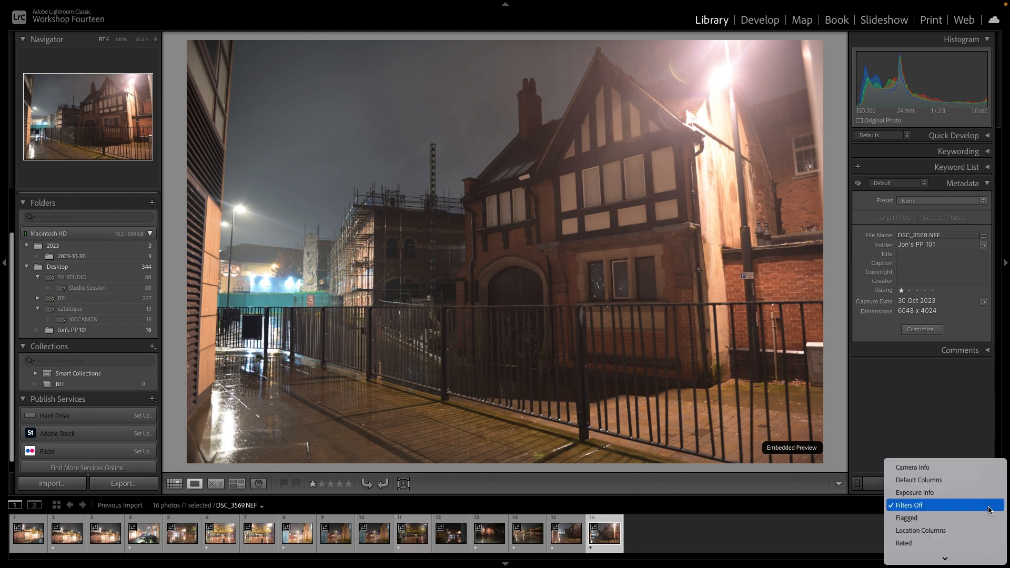
{"action": "left_click", "coordinate": [978, 544]}
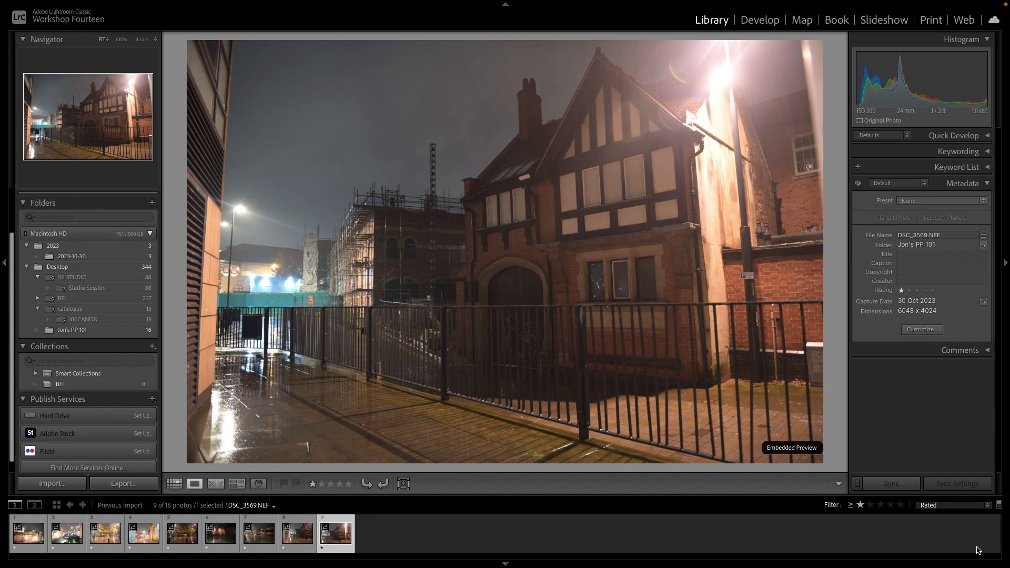
{"action": "left_click", "coordinate": [988, 506]}
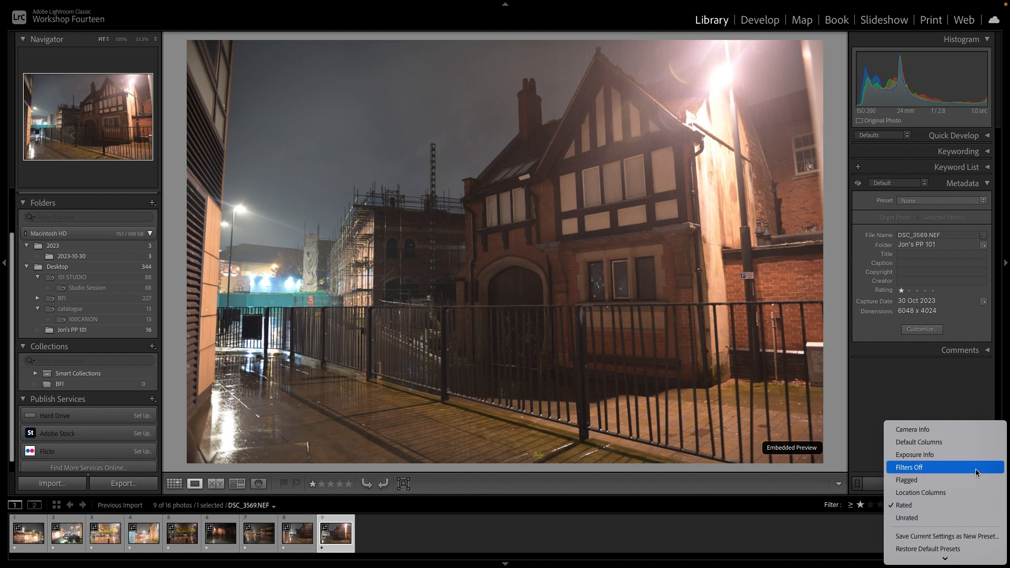
{"action": "left_click", "coordinate": [977, 473]}
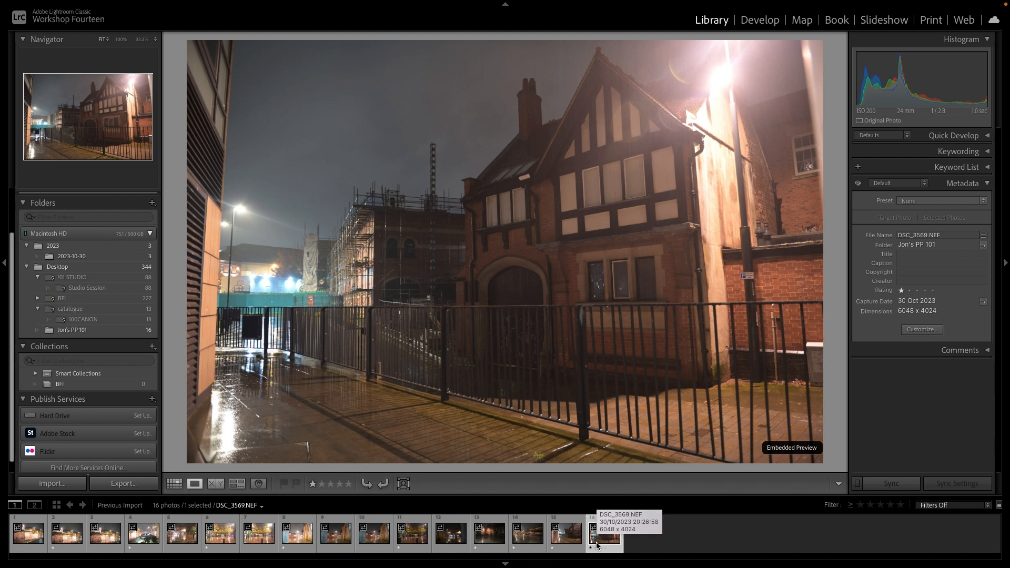
Step: Raise the ratings of DSC_3569.NEF and DSC_3567.NEF to two stars
{"action": "key", "text": "2"}
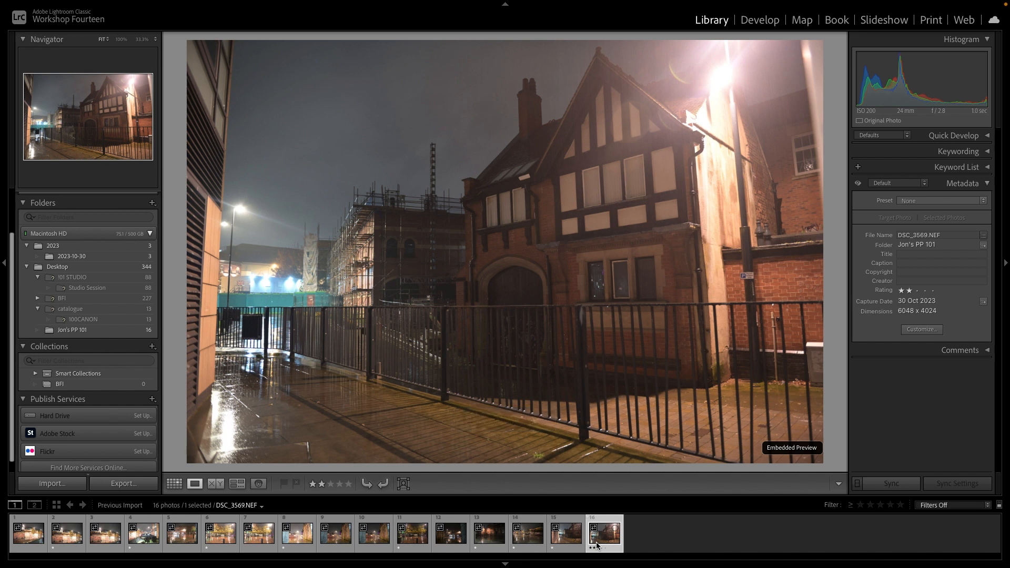
{"action": "left_click", "coordinate": [530, 535]}
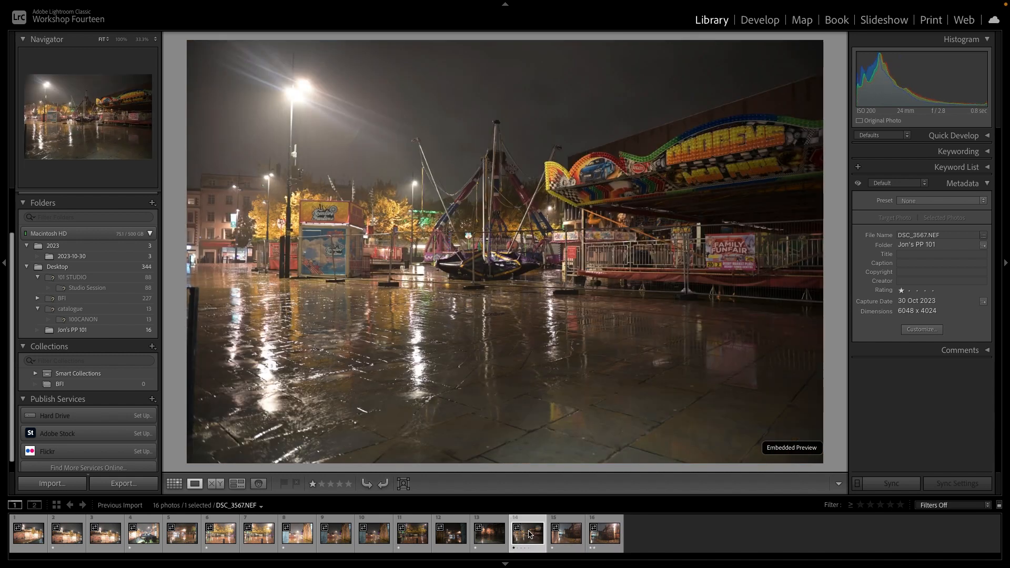
{"action": "key", "text": "2"}
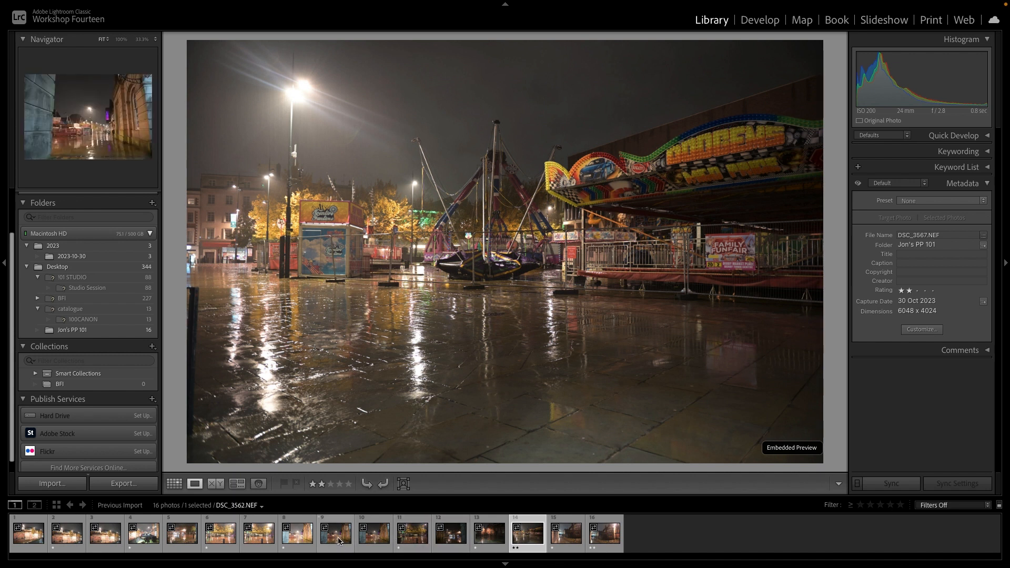
Step: Review DSC_3561.NEF and DSC_3559.NEF, and raise the rating of DSC_3557.NEF to two stars
{"action": "left_click", "coordinate": [296, 535]}
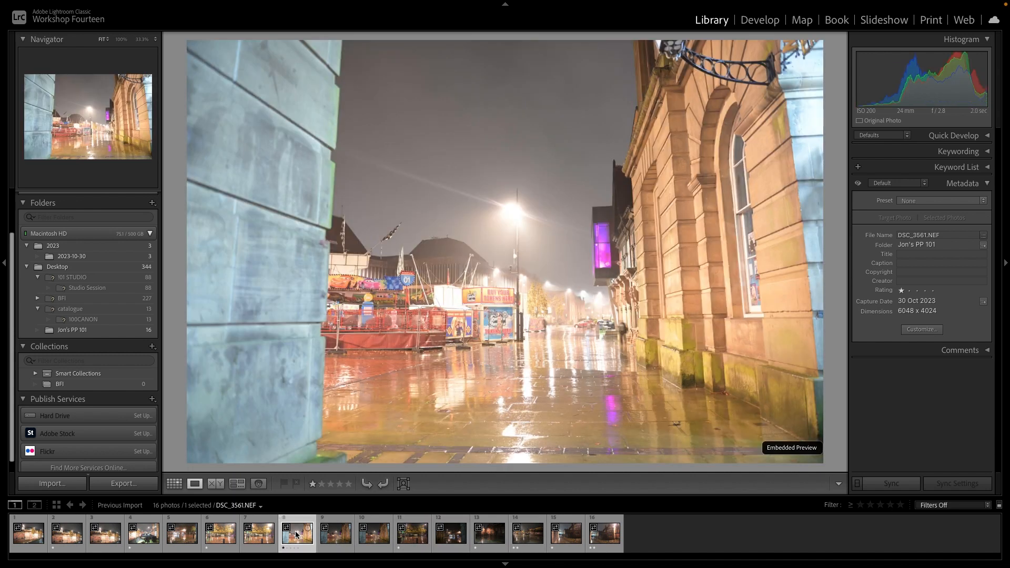
{"action": "left_click", "coordinate": [219, 540]}
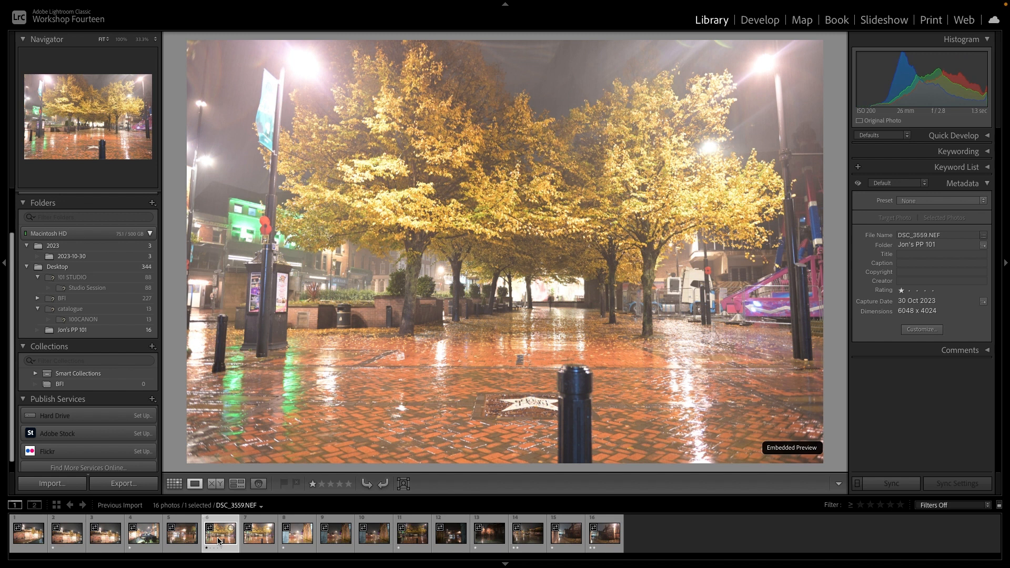
{"action": "left_click", "coordinate": [143, 539]}
{"action": "key", "text": "2"}
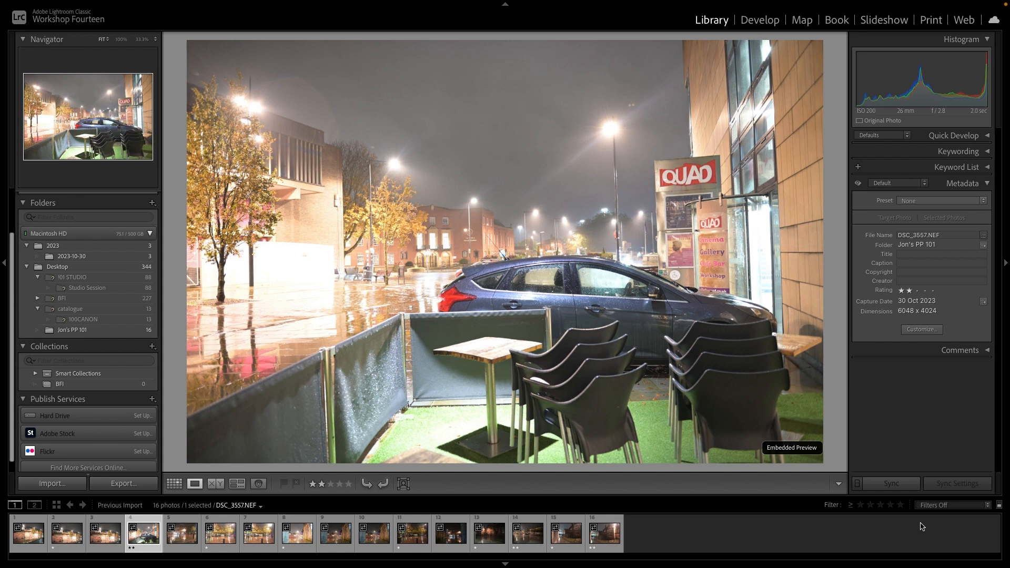
Step: Filter the filmstrip to rated photos, narrowed to two stars and higher, and clear the rating filter again
{"action": "left_click", "coordinate": [986, 509]}
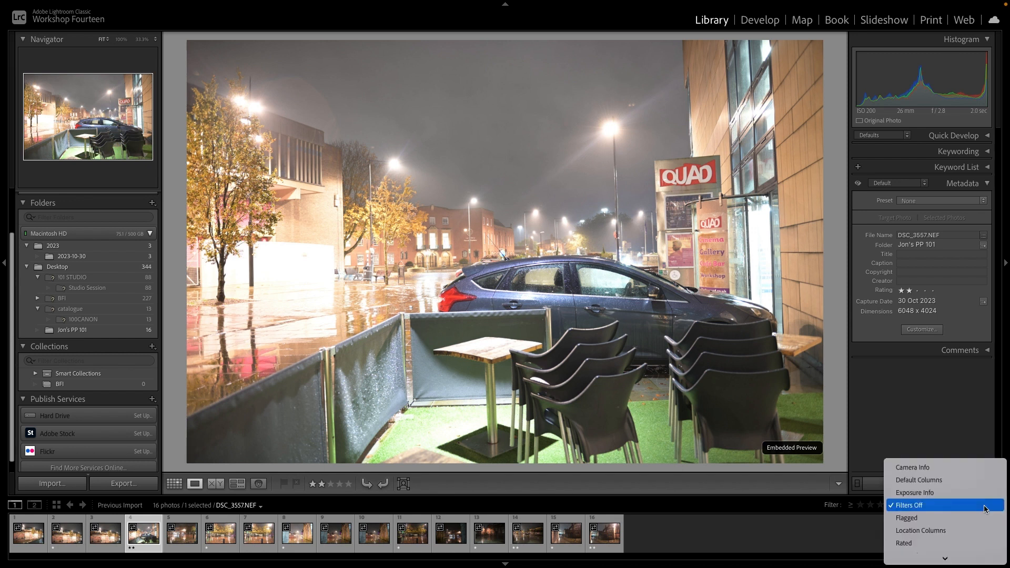
{"action": "left_click", "coordinate": [958, 543]}
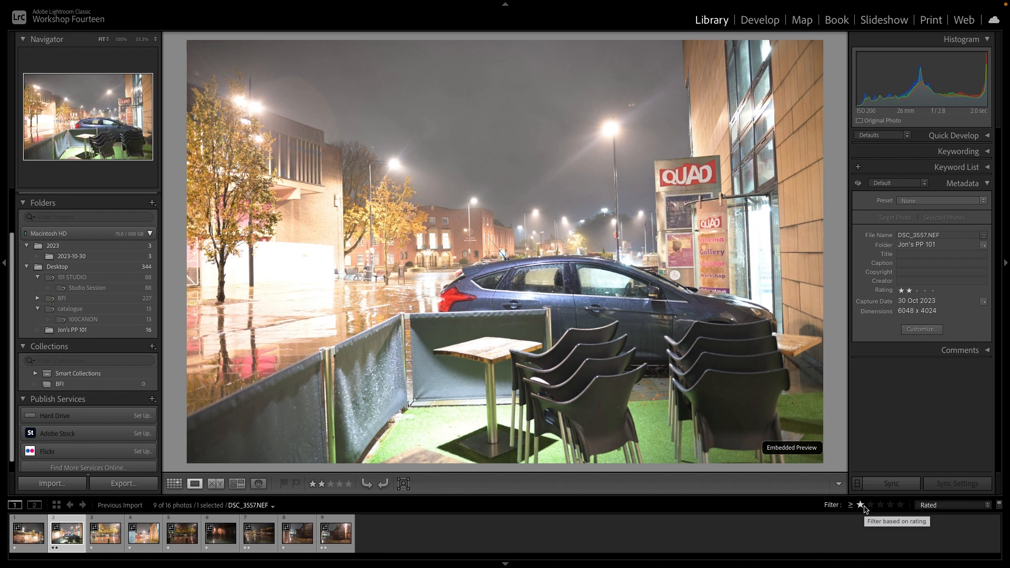
{"action": "left_click", "coordinate": [871, 506]}
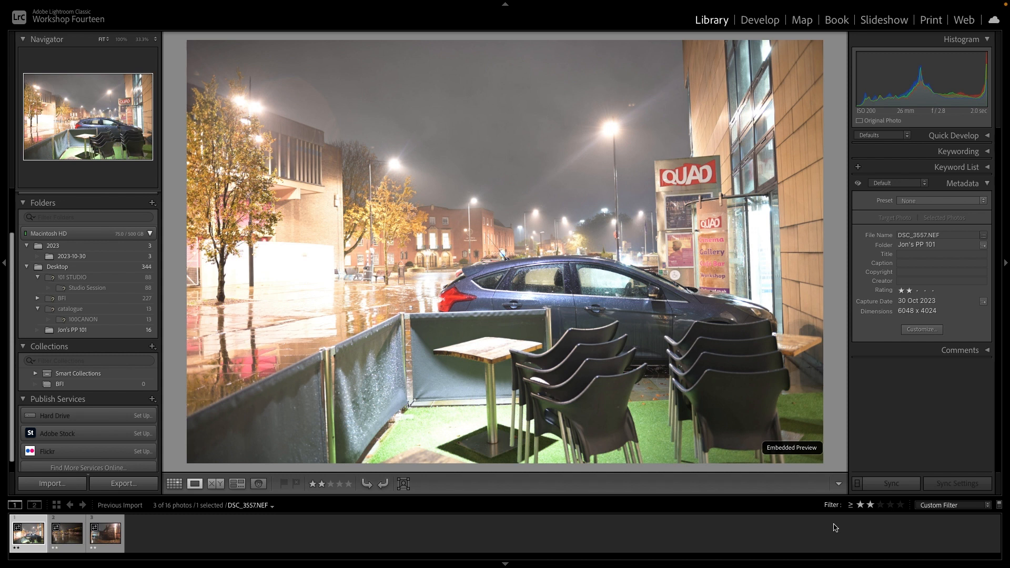
{"action": "left_click", "coordinate": [871, 505]}
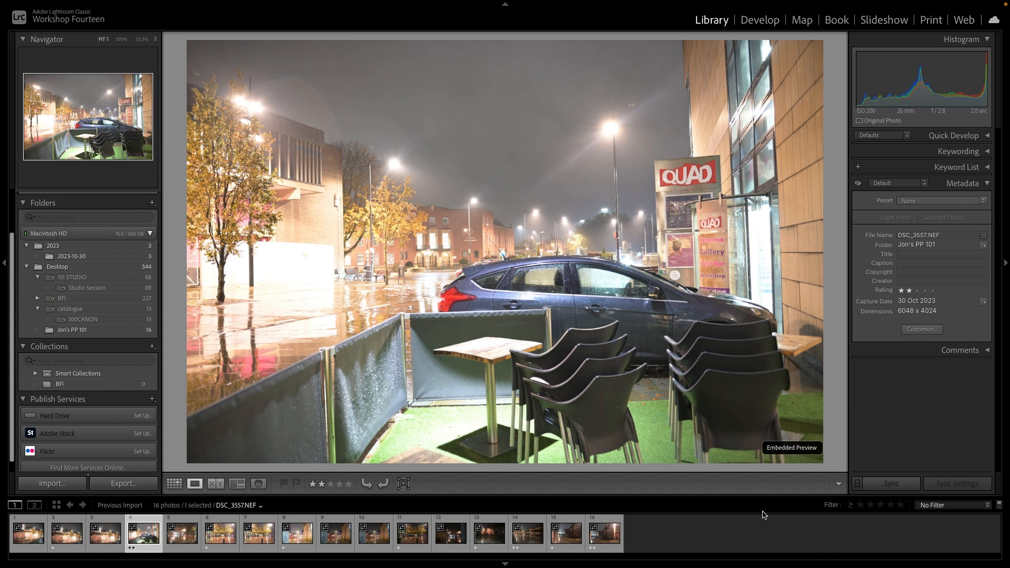
Step: Apply the Rated filter preset so the filmstrip shows photos with one star and higher
{"action": "left_click", "coordinate": [988, 506]}
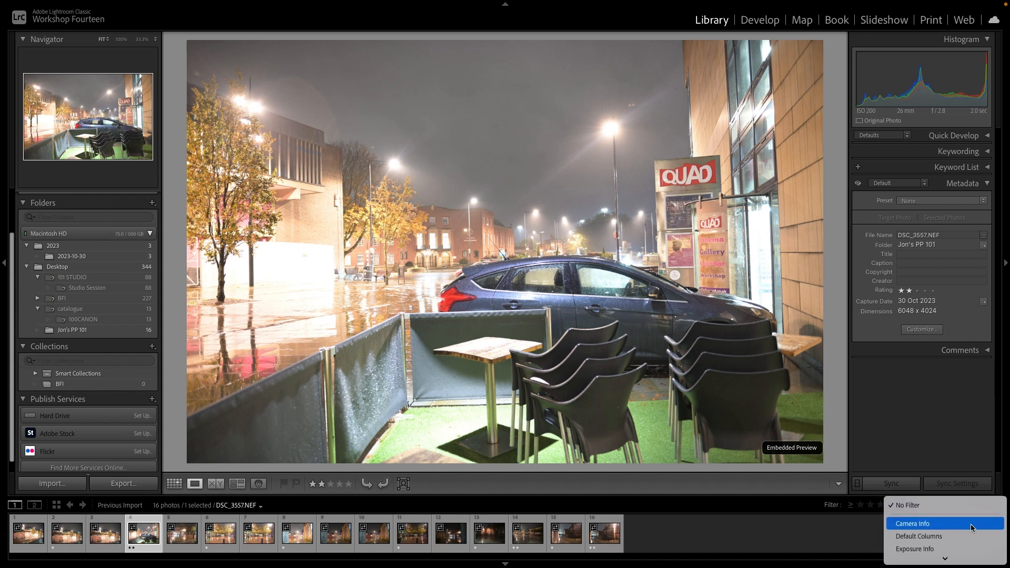
{"action": "mouse_move", "coordinate": [948, 556]}
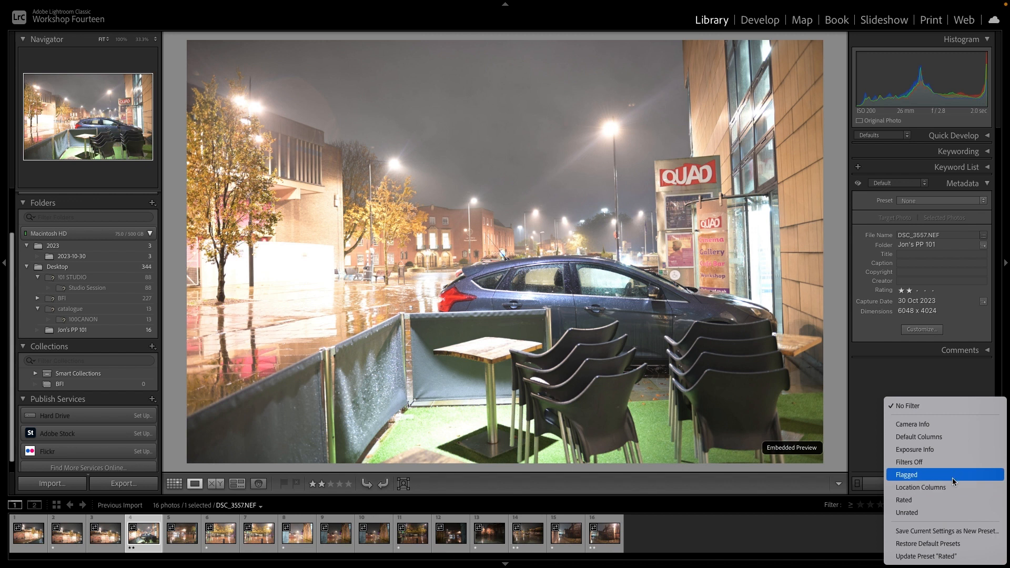
{"action": "left_click", "coordinate": [946, 500]}
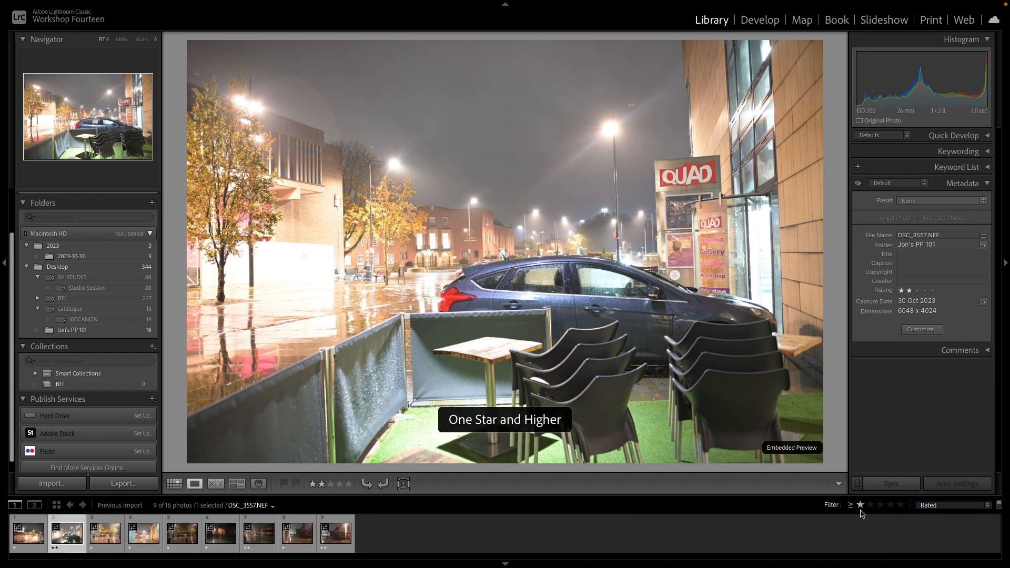
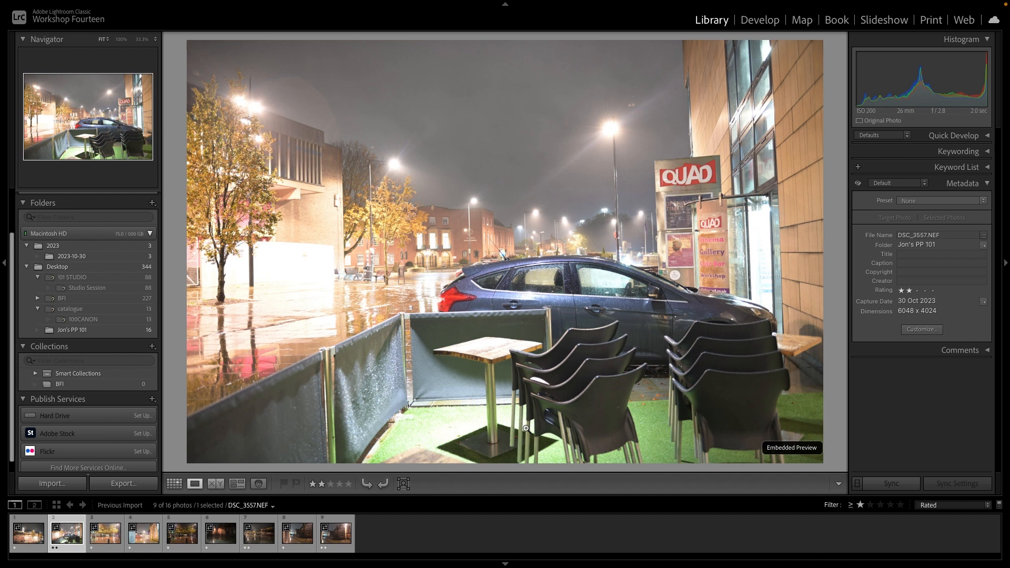
Step: Switch to the Develop module and bring up DSC_3559.NEF, the photo of the yellow trees, for editing
{"action": "left_click", "coordinate": [761, 20]}
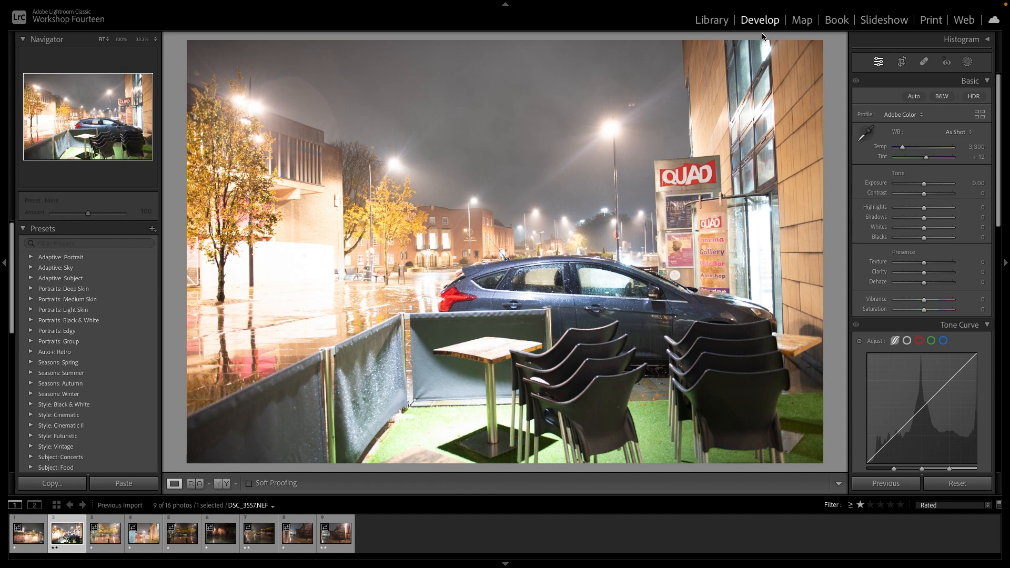
{"action": "key", "text": "Left"}
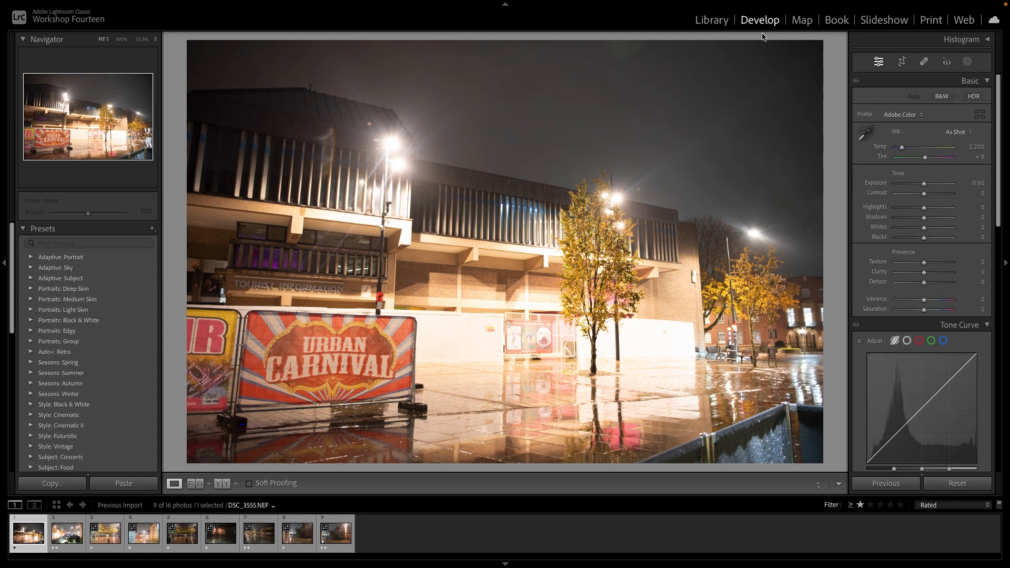
{"action": "key", "text": "Right"}
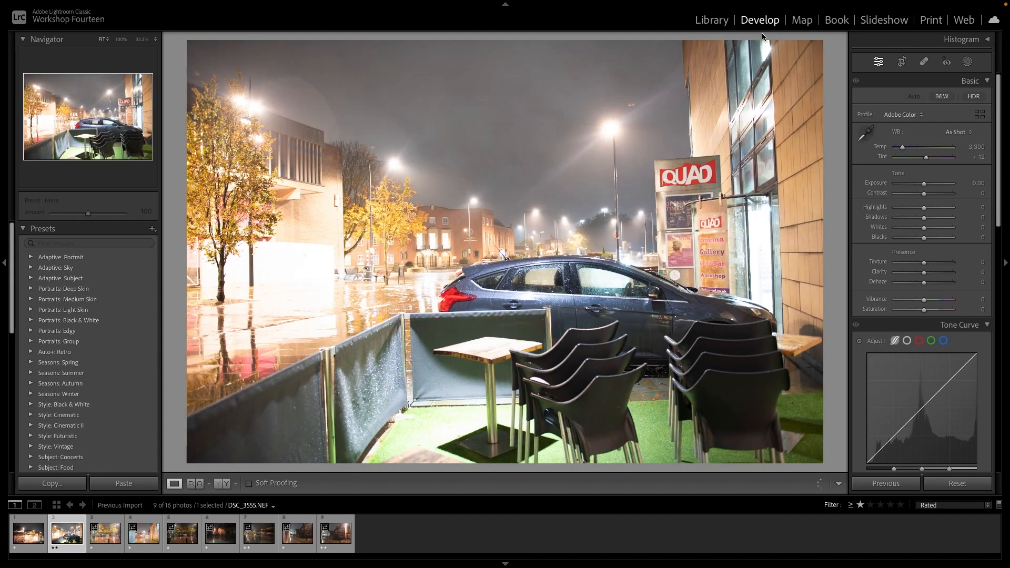
{"action": "key", "text": "Right"}
{"action": "key", "text": "Right"}
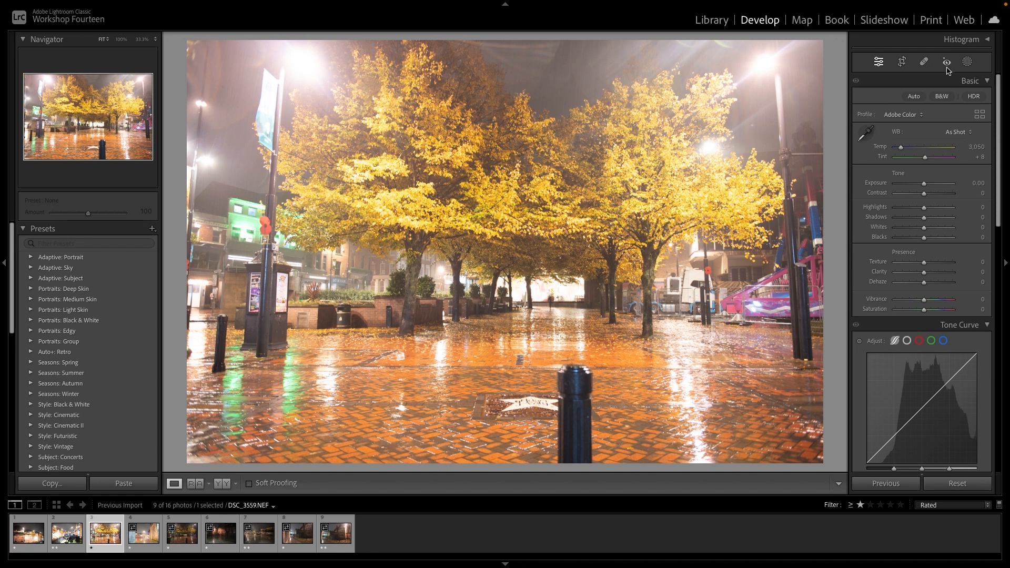
Step: Crop the tree photo slightly inward from its lower-right corner, keeping the original aspect ratio
{"action": "left_click", "coordinate": [902, 62]}
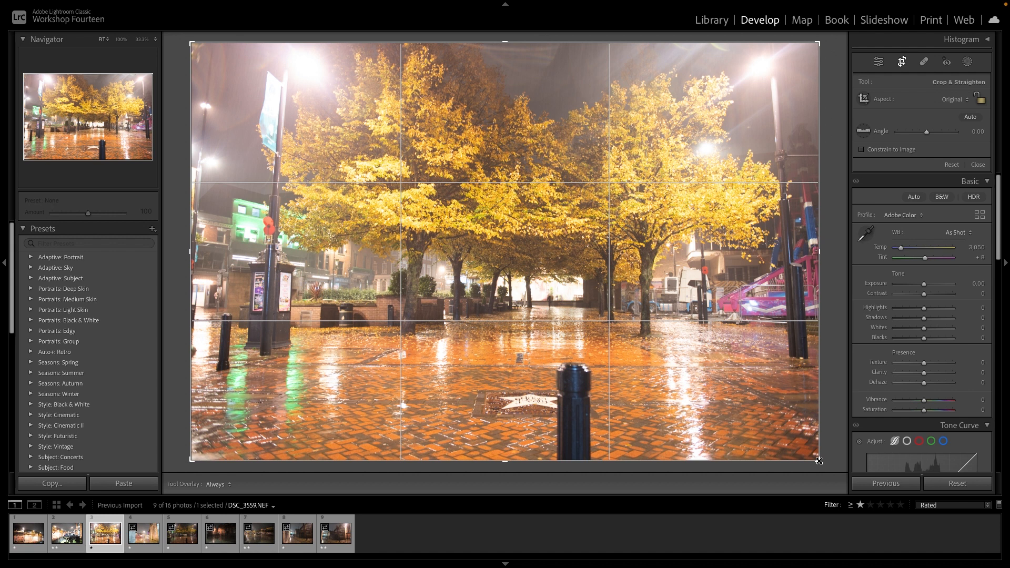
{"action": "left_click_drag", "start_coordinate": [820, 461], "coordinate": [819, 492]}
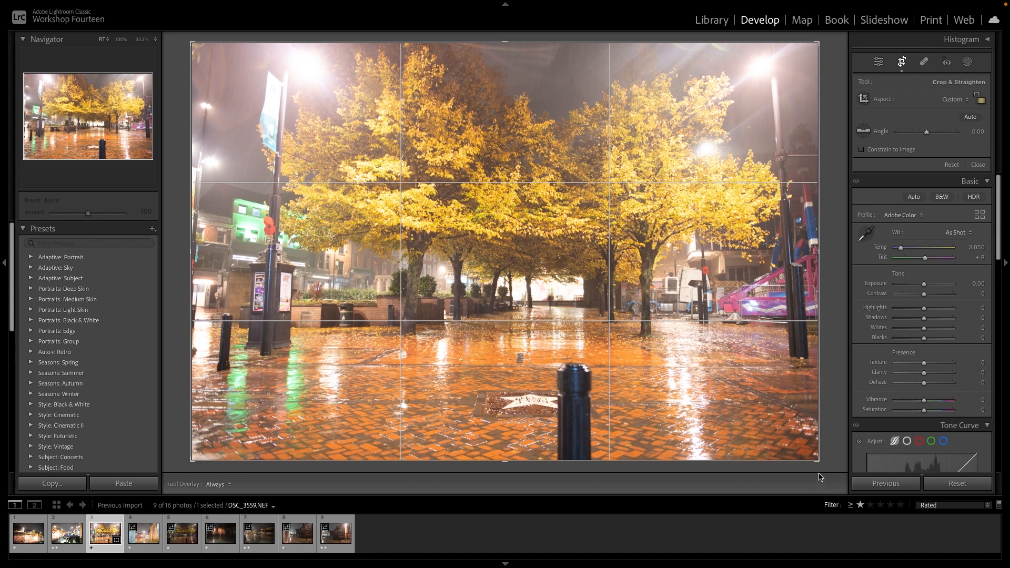
{"action": "left_click_drag", "start_coordinate": [819, 463], "coordinate": [834, 488]}
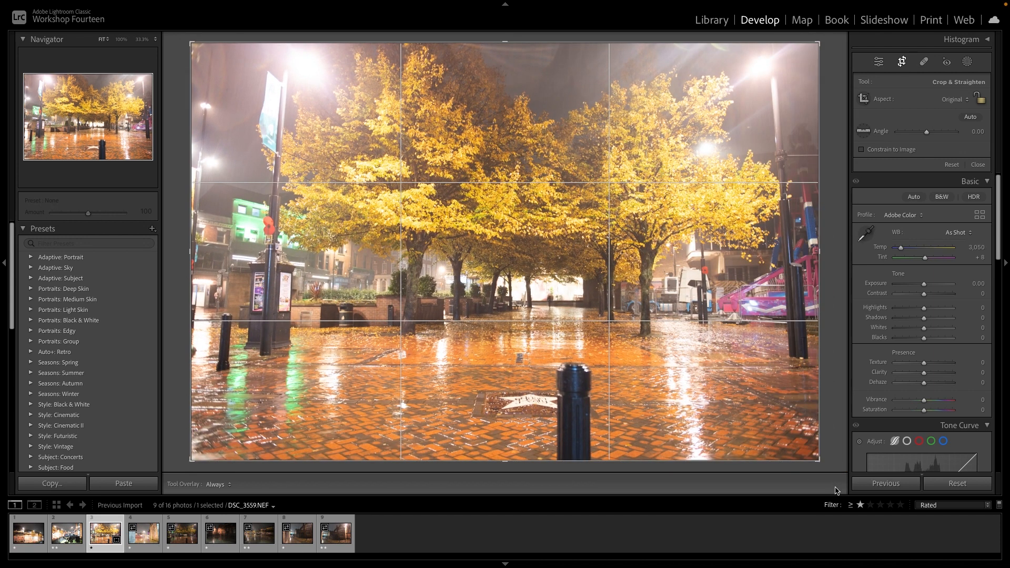
{"action": "mouse_move", "coordinate": [818, 460]}
{"action": "left_mouse_down"}
{"action": "mouse_move", "coordinate": [800, 463]}
{"action": "mouse_move", "coordinate": [795, 445]}
{"action": "mouse_move", "coordinate": [823, 468]}
{"action": "left_mouse_up"}
{"action": "left_click_drag", "start_coordinate": [822, 468], "coordinate": [793, 464]}
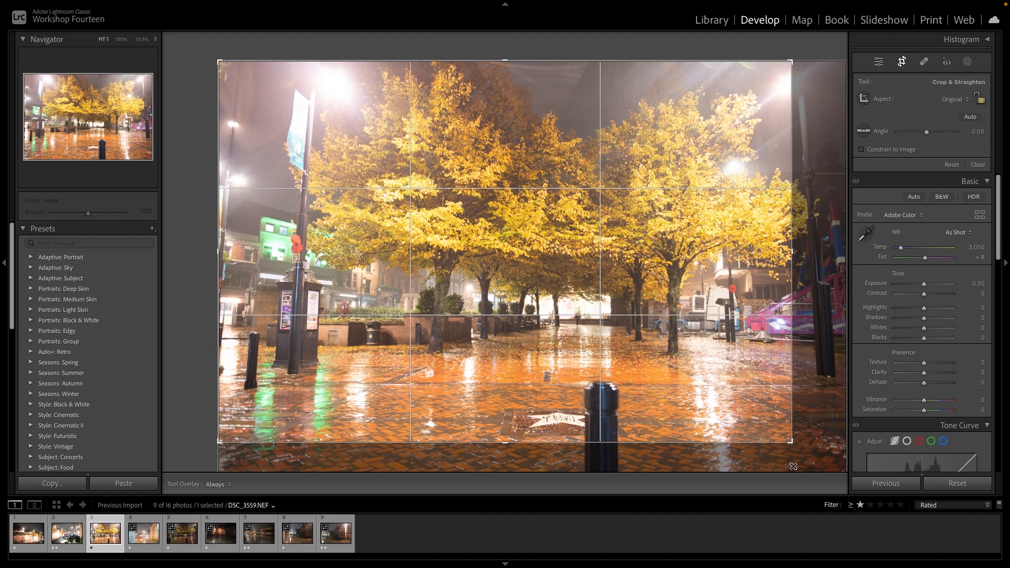
{"action": "left_click_drag", "start_coordinate": [794, 466], "coordinate": [792, 465]}
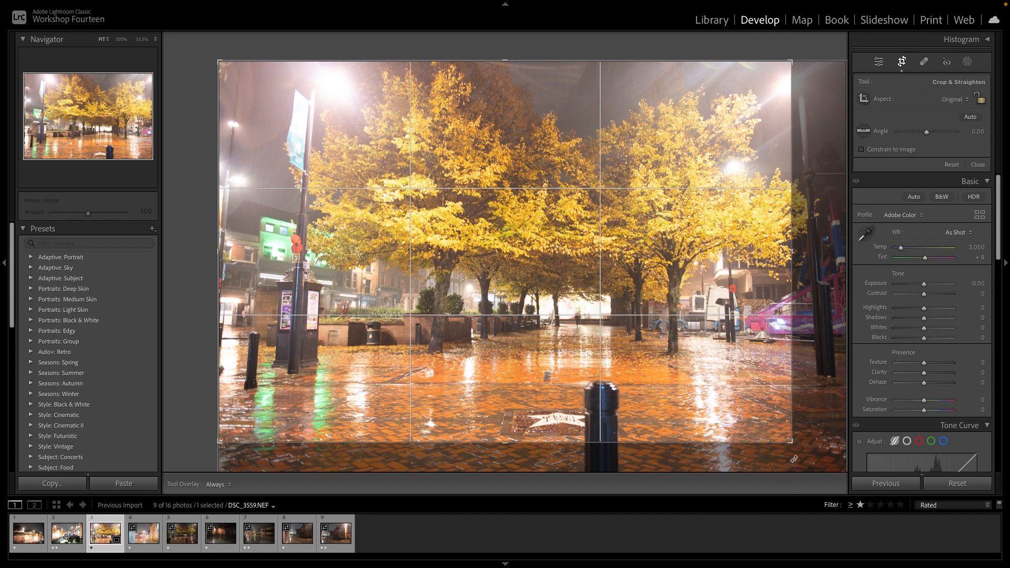
{"action": "key", "text": "Return"}
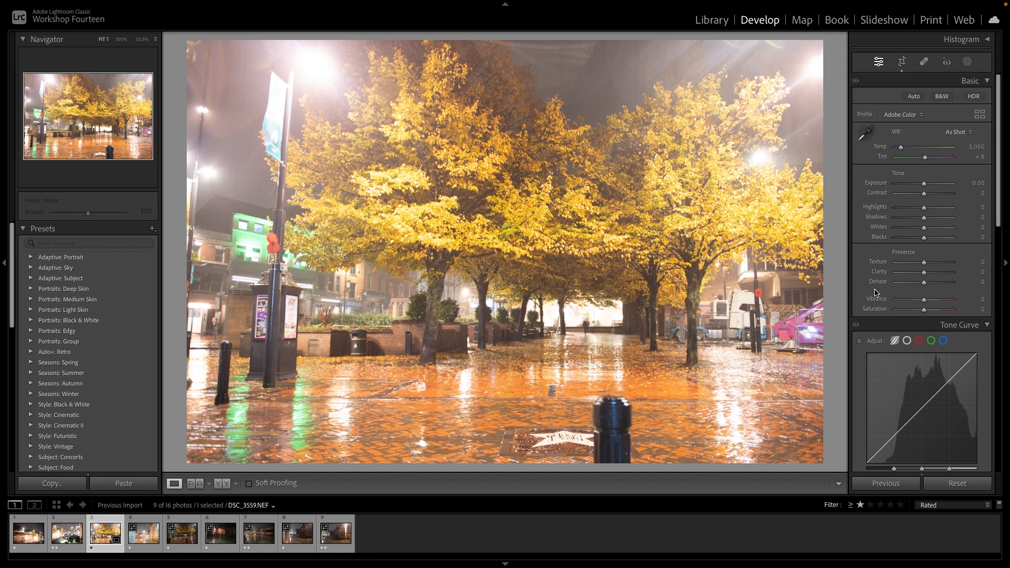
Step: Try the Auto tone adjustment on the tree photo, and undo both it and the crop
{"action": "scroll", "coordinate": [890, 244], "scroll_direction": "down", "scroll_amount": 1}
{"action": "scroll", "coordinate": [892, 239], "scroll_direction": "up", "scroll_amount": 1}
{"action": "left_click", "coordinate": [914, 97]}
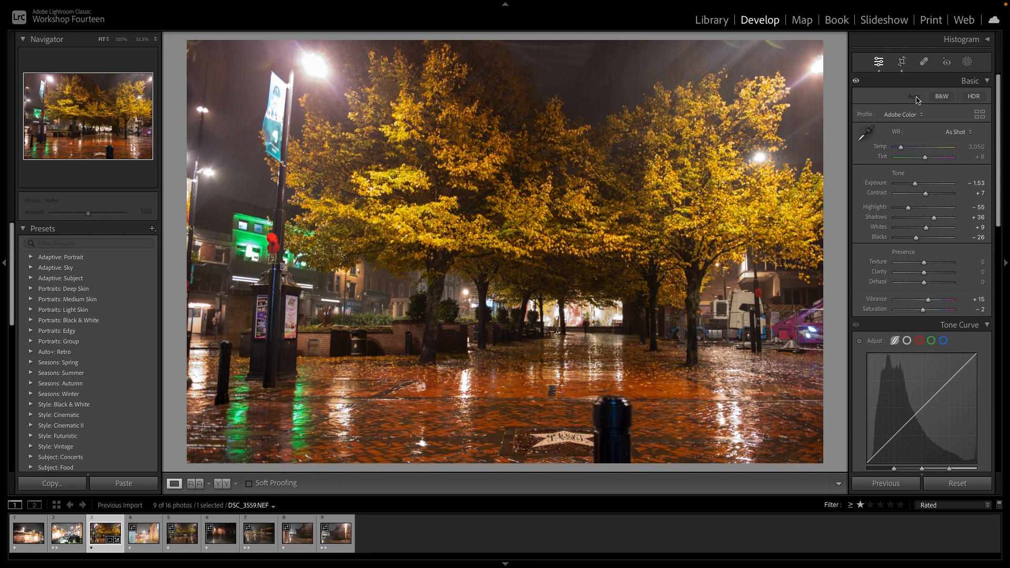
{"action": "key", "text": "ctrl+z"}
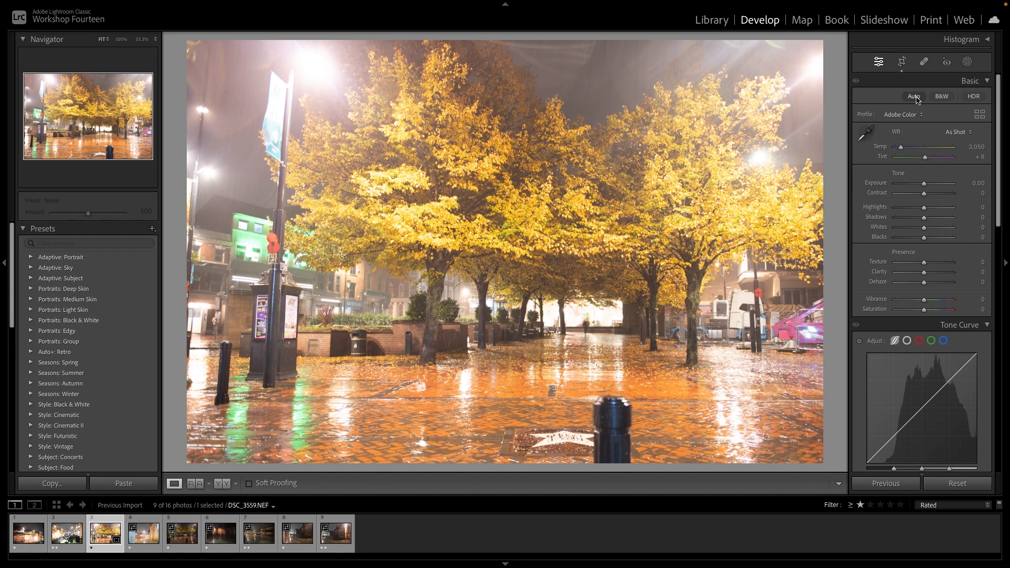
{"action": "key", "text": "ctrl+z"}
{"action": "key", "text": "ctrl+z"}
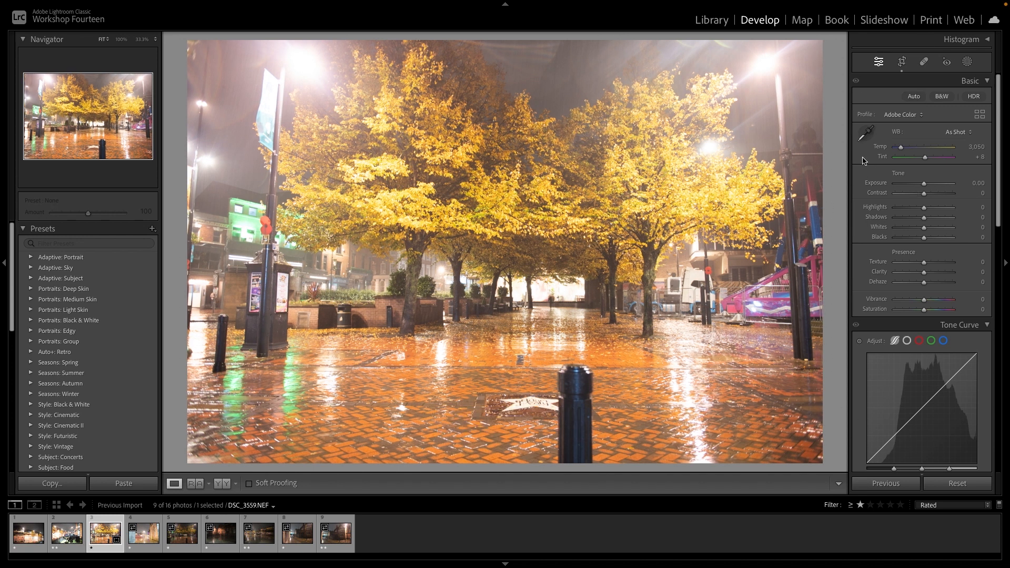
Step: Crop the tree photo again in its original proportions, trimming the far lamp post on the right and some paving at the bottom
{"action": "left_click", "coordinate": [904, 65]}
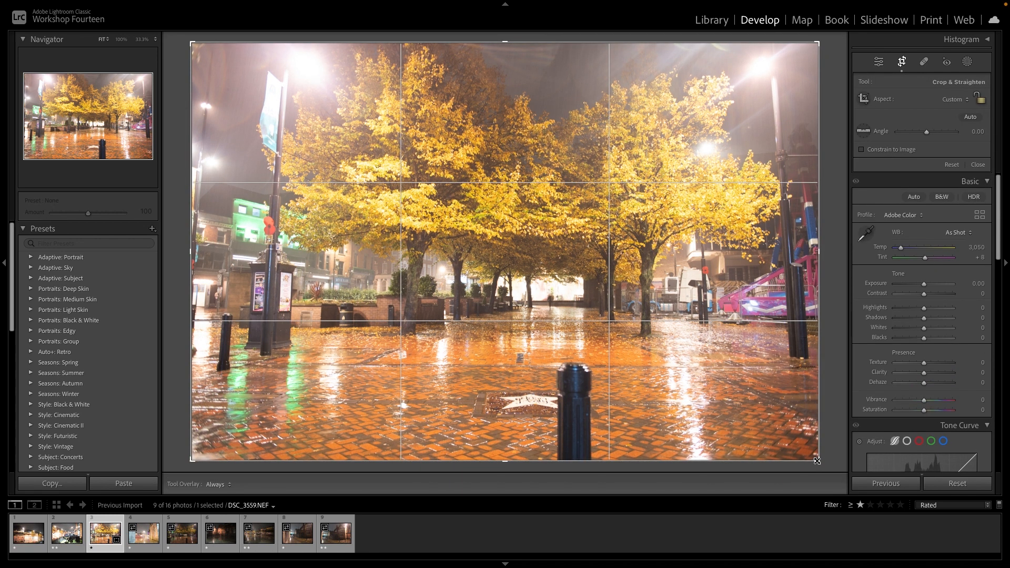
{"action": "left_click_drag", "start_coordinate": [817, 461], "coordinate": [789, 447]}
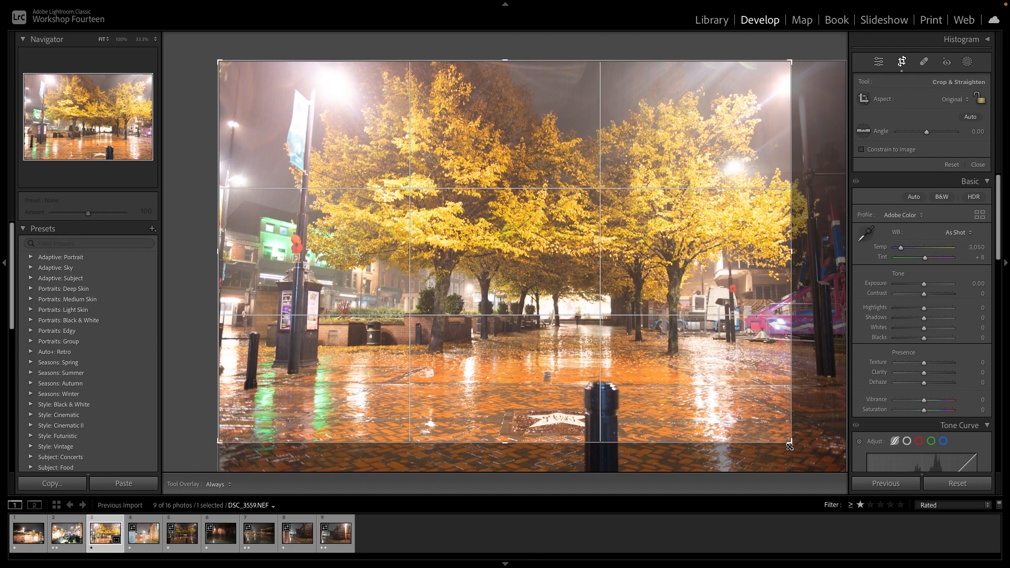
{"action": "key", "text": "Return"}
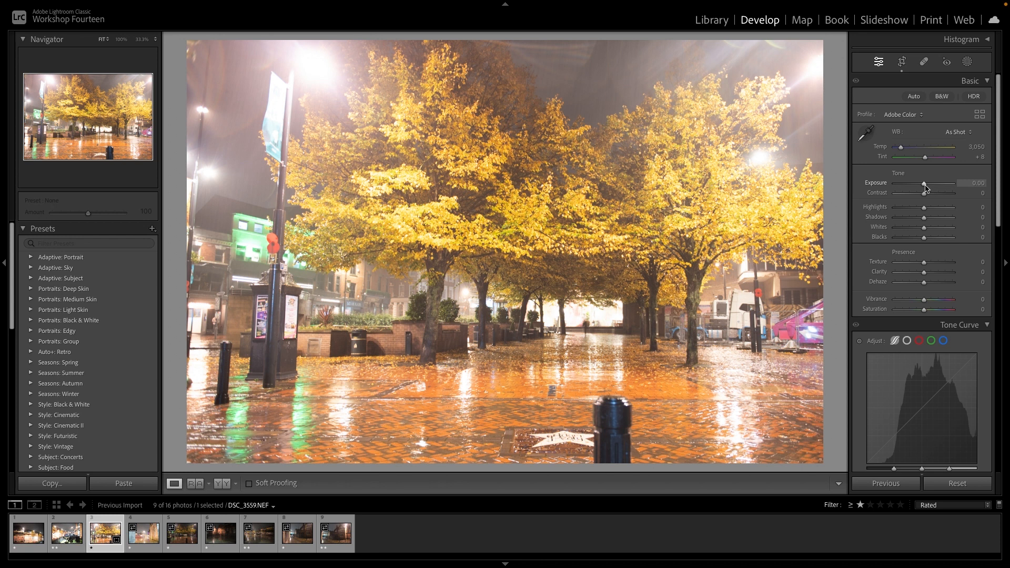
Step: Lower the tree photo's Exposure to -1.25 and expand the Histogram
{"action": "left_click_drag", "start_coordinate": [926, 185], "coordinate": [920, 187]}
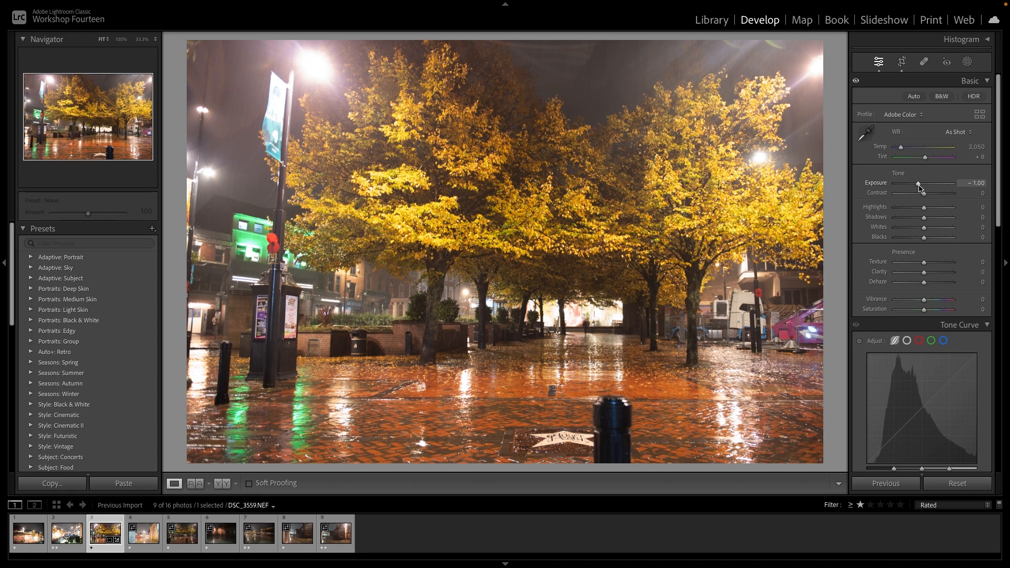
{"action": "left_click_drag", "start_coordinate": [920, 187], "coordinate": [917, 188]}
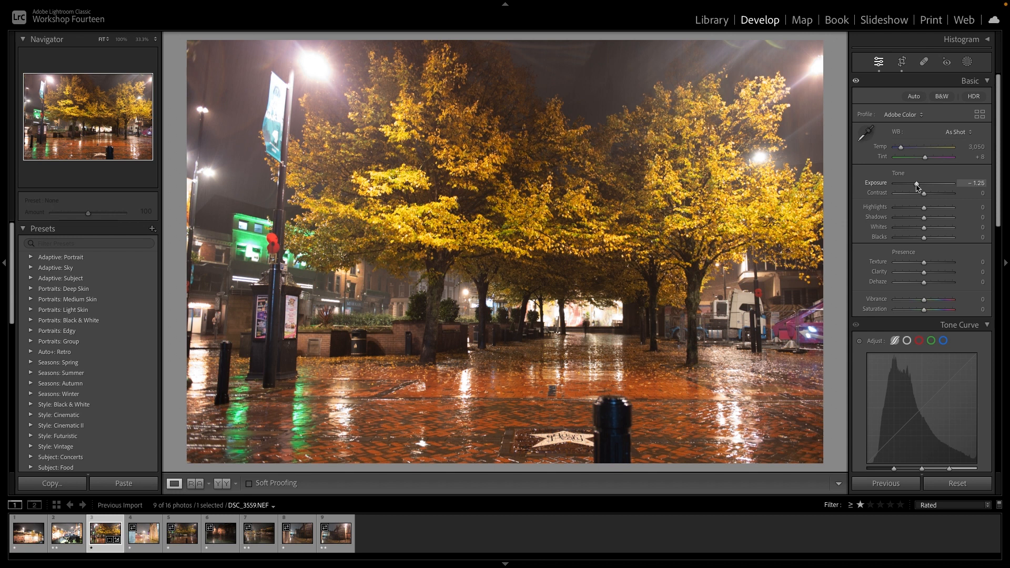
{"action": "left_click", "coordinate": [988, 41]}
{"action": "left_click", "coordinate": [988, 41]}
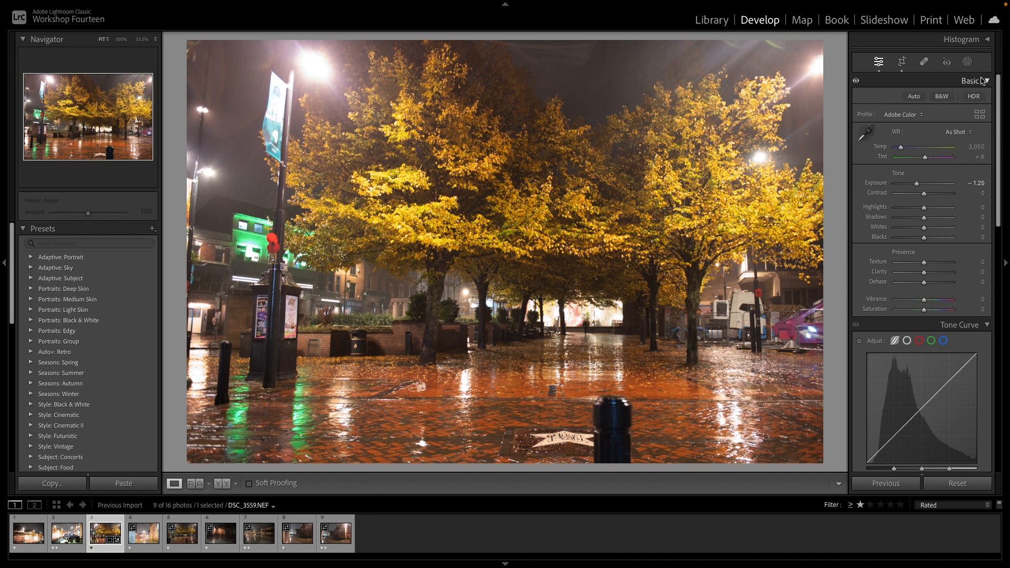
{"action": "left_click", "coordinate": [987, 43]}
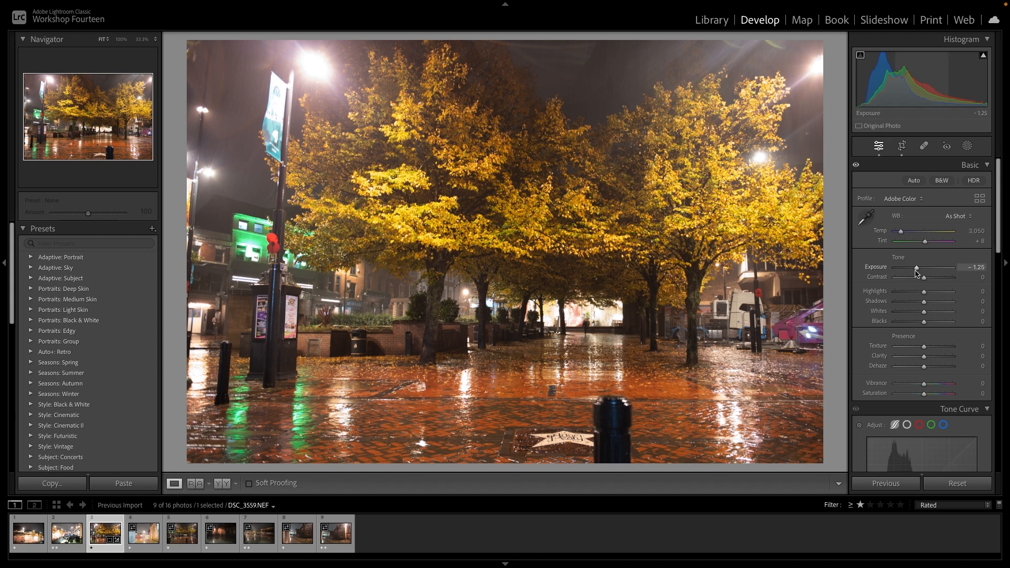
Step: Set the tree photo's Exposure to -1.60 and its Highlights to -100
{"action": "mouse_move", "coordinate": [916, 273]}
{"action": "left_mouse_down"}
{"action": "mouse_move", "coordinate": [904, 273]}
{"action": "mouse_move", "coordinate": [946, 269]}
{"action": "mouse_move", "coordinate": [898, 270]}
{"action": "mouse_move", "coordinate": [949, 269]}
{"action": "mouse_move", "coordinate": [902, 273]}
{"action": "mouse_move", "coordinate": [931, 272]}
{"action": "mouse_move", "coordinate": [916, 273]}
{"action": "left_mouse_up"}
{"action": "left_click_drag", "start_coordinate": [916, 273], "coordinate": [929, 269]}
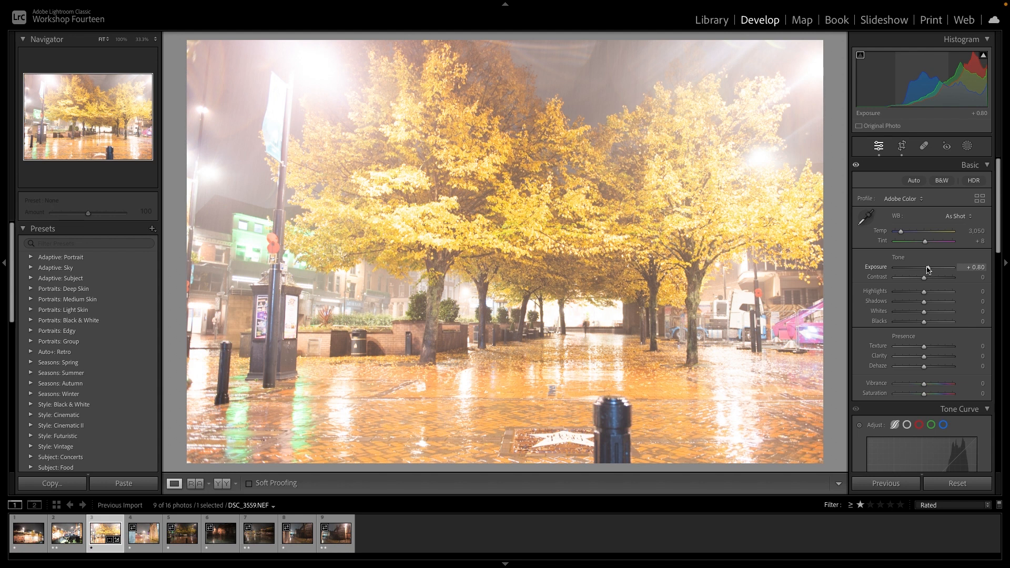
{"action": "left_click_drag", "start_coordinate": [928, 268], "coordinate": [915, 270]}
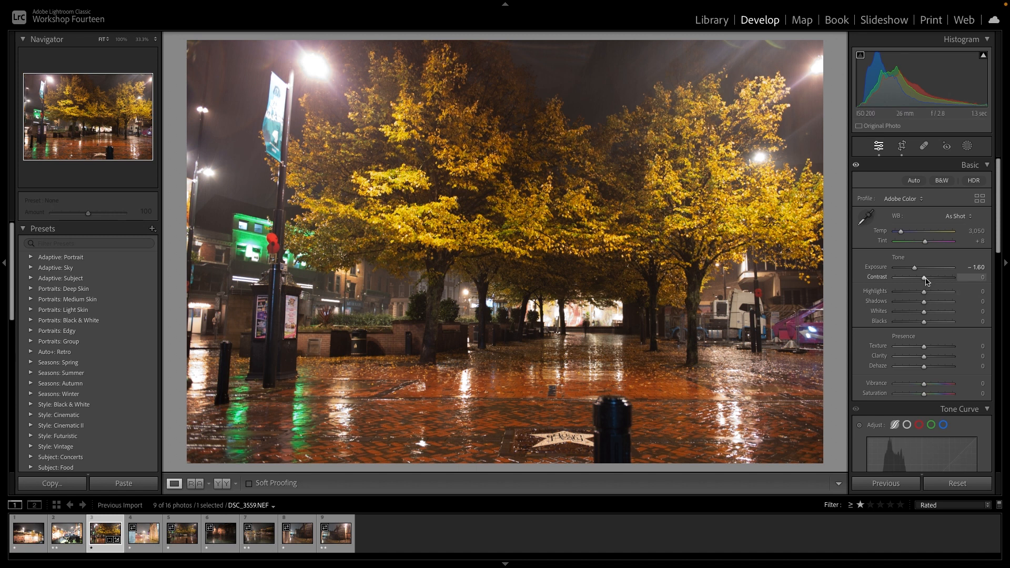
{"action": "mouse_move", "coordinate": [926, 282]}
{"action": "left_mouse_down"}
{"action": "mouse_move", "coordinate": [942, 281]}
{"action": "mouse_move", "coordinate": [925, 282]}
{"action": "left_mouse_up"}
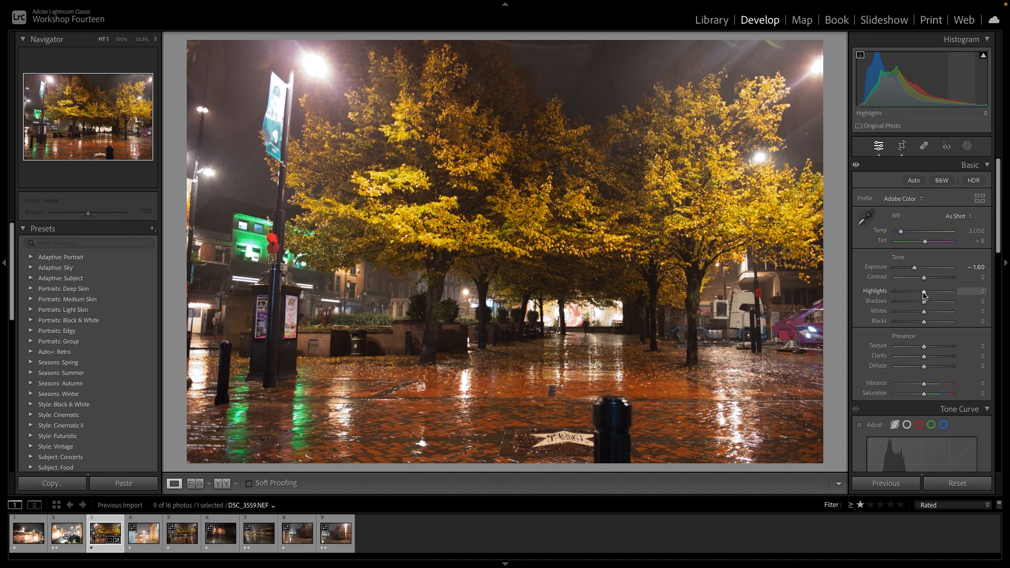
{"action": "left_click_drag", "start_coordinate": [924, 293], "coordinate": [857, 286]}
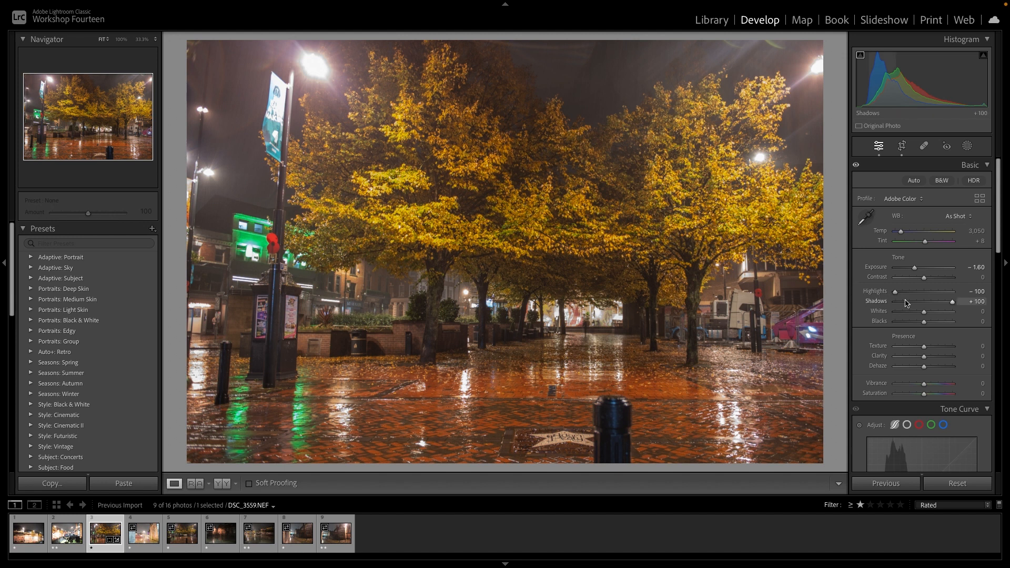
Step: Bring the tree photo's Highlights to -1 and Shadows to +2, and set its Clarity to +12
{"action": "left_click_drag", "start_coordinate": [952, 304], "coordinate": [925, 297]}
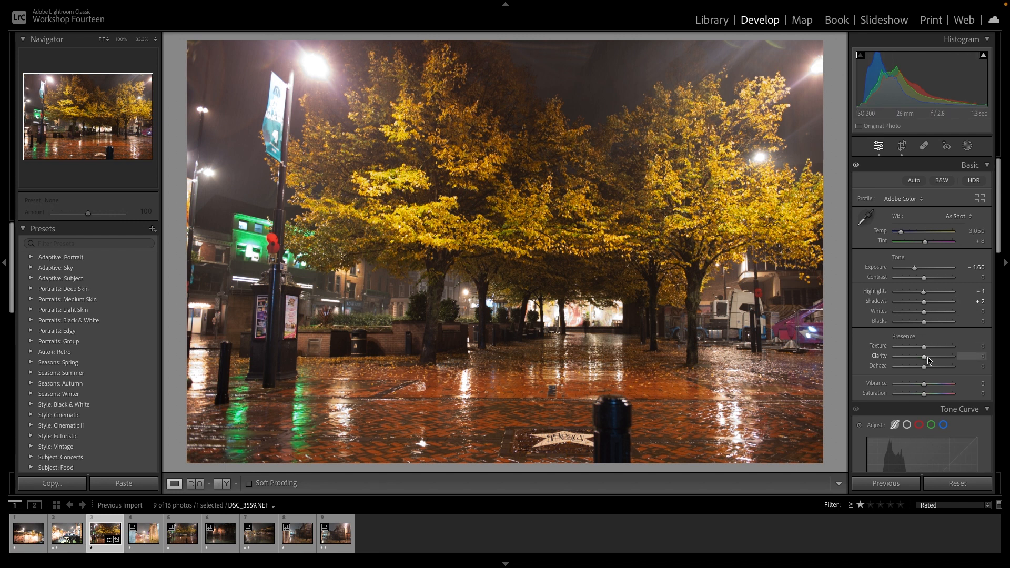
{"action": "scroll", "coordinate": [929, 361], "scroll_direction": "down", "scroll_amount": 1}
{"action": "scroll", "coordinate": [929, 361], "scroll_direction": "down", "scroll_amount": 1}
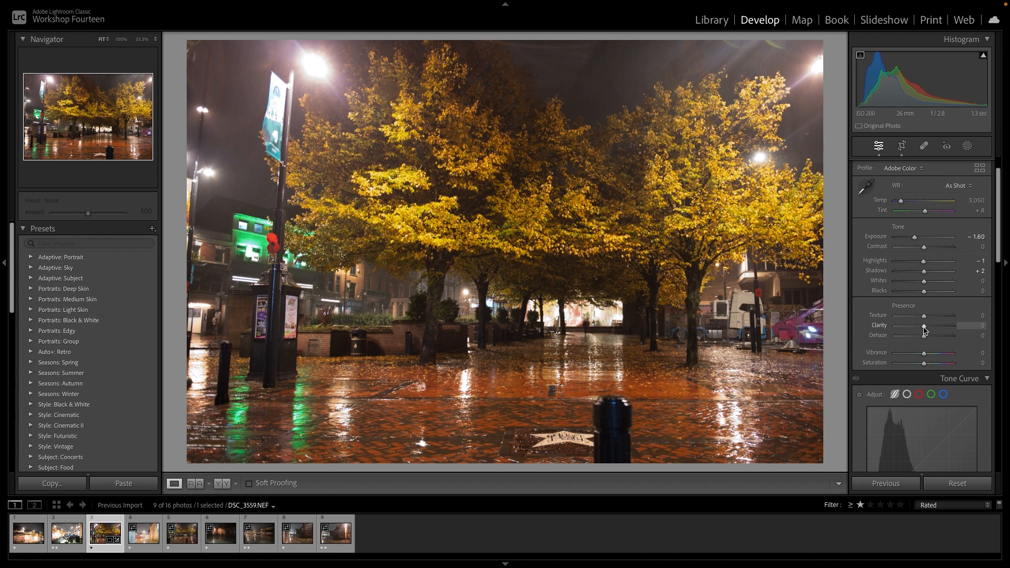
{"action": "left_click_drag", "start_coordinate": [925, 329], "coordinate": [984, 328]}
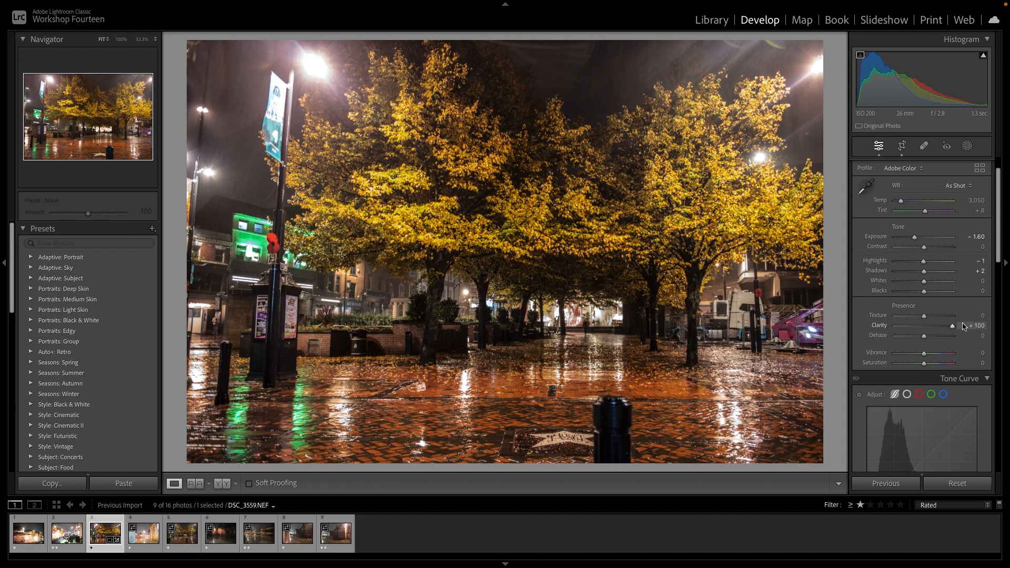
{"action": "left_click_drag", "start_coordinate": [954, 329], "coordinate": [882, 330]}
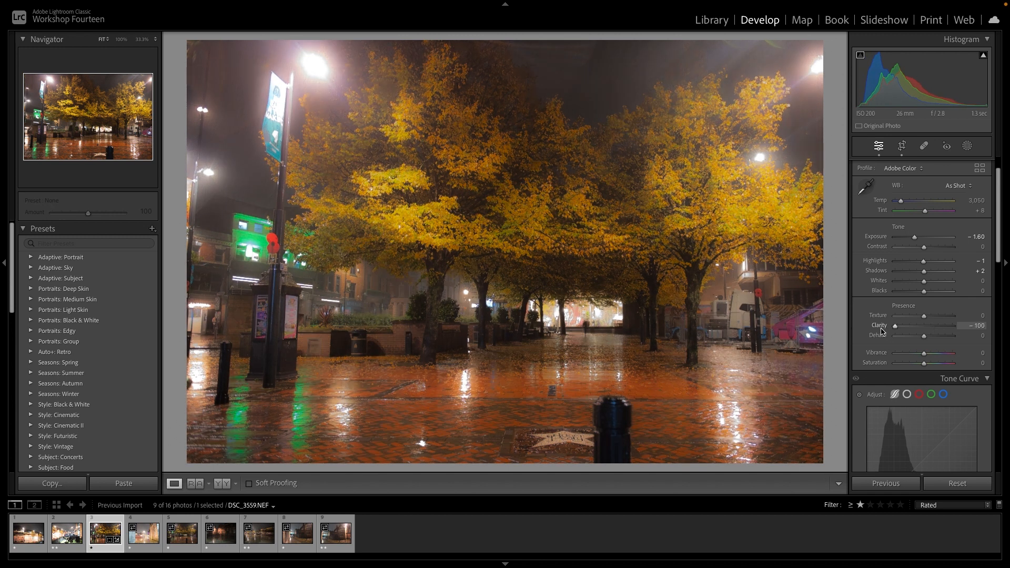
{"action": "left_click_drag", "start_coordinate": [883, 330], "coordinate": [928, 332]}
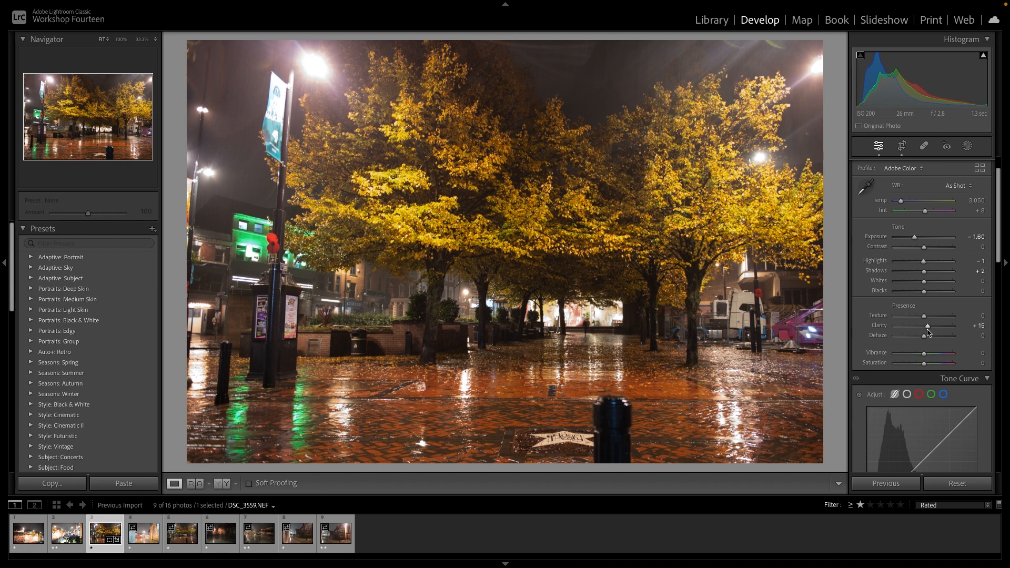
{"action": "left_click_drag", "start_coordinate": [929, 332], "coordinate": [928, 329]}
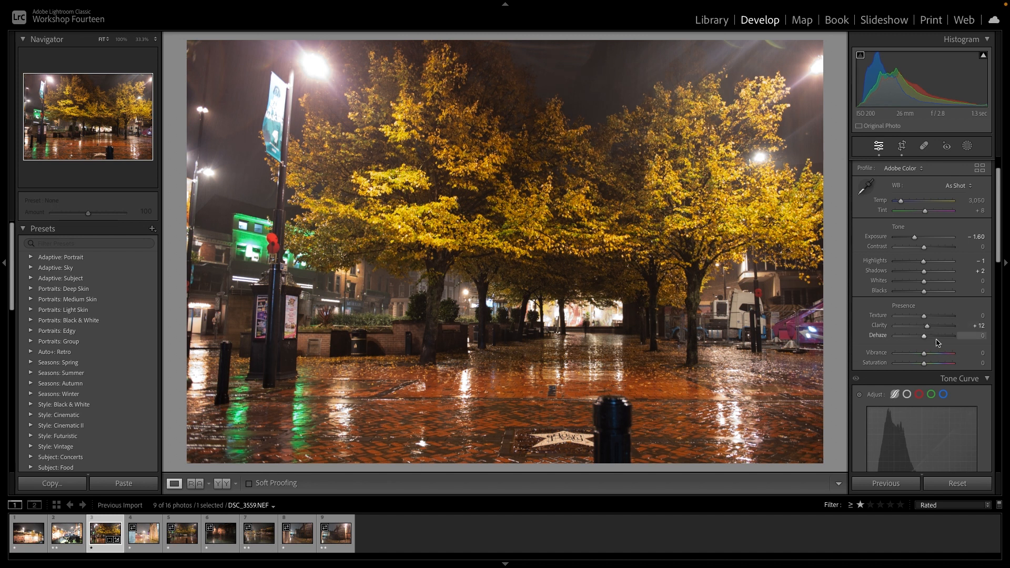
Step: Set the tree photo's Vibrance to +10
{"action": "scroll", "coordinate": [934, 339], "scroll_direction": "down", "scroll_amount": 2}
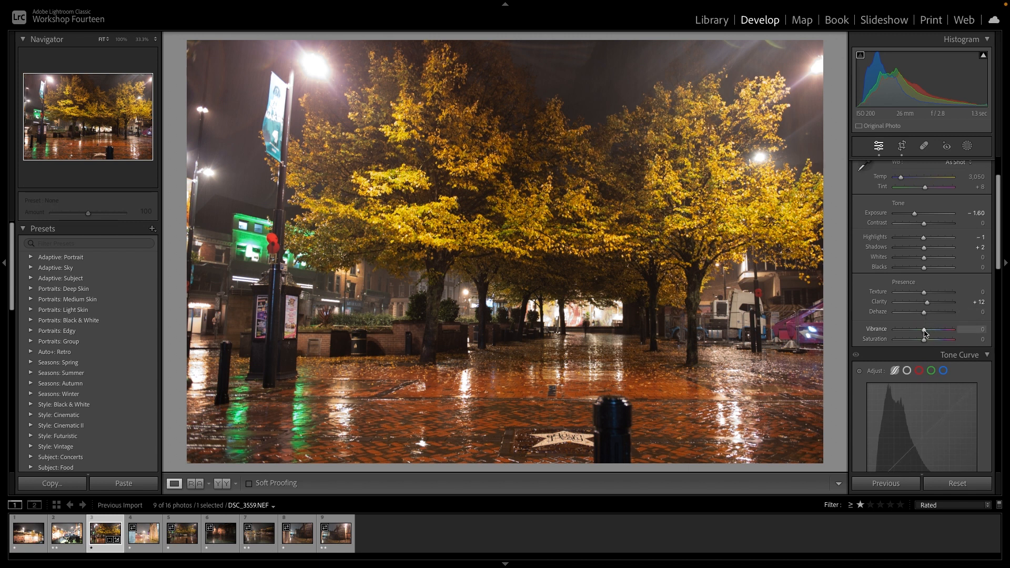
{"action": "mouse_move", "coordinate": [925, 332]}
{"action": "left_mouse_down"}
{"action": "mouse_move", "coordinate": [943, 332]}
{"action": "mouse_move", "coordinate": [893, 333]}
{"action": "mouse_move", "coordinate": [960, 332]}
{"action": "mouse_move", "coordinate": [896, 333]}
{"action": "mouse_move", "coordinate": [927, 335]}
{"action": "left_mouse_up"}
{"action": "scroll", "coordinate": [927, 334], "scroll_direction": "down", "scroll_amount": 1}
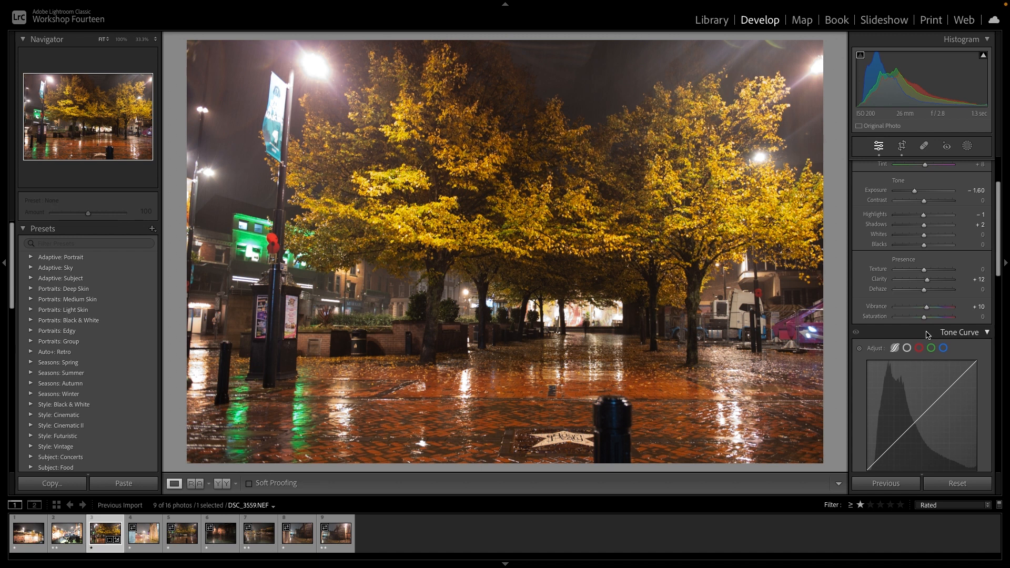
Step: Compare the tree photo before and after editing in the side-by-side and split layouts, and return to Loupe view
{"action": "scroll", "coordinate": [928, 335], "scroll_direction": "down", "scroll_amount": 5}
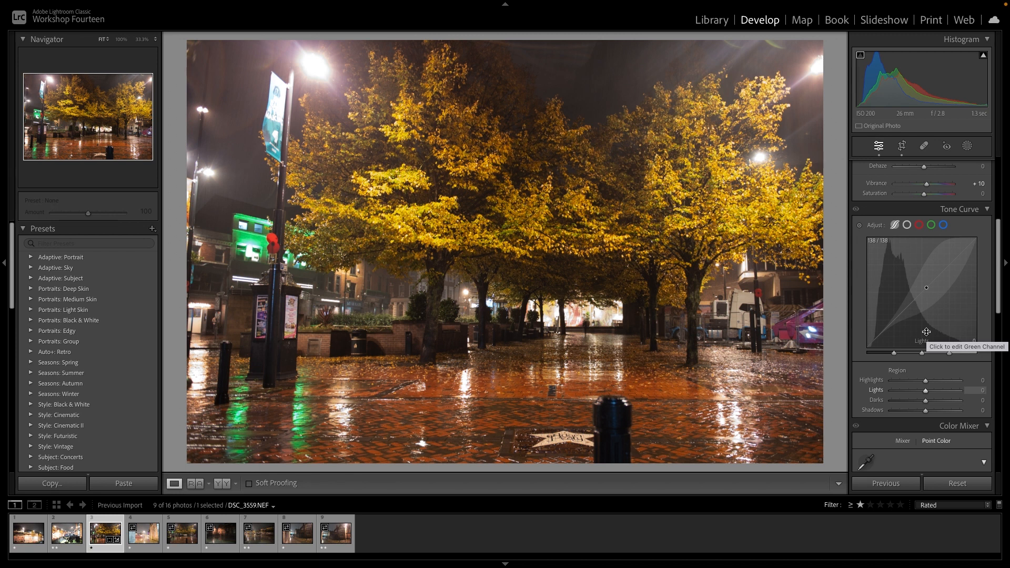
{"action": "scroll", "coordinate": [927, 332], "scroll_direction": "down", "scroll_amount": 1}
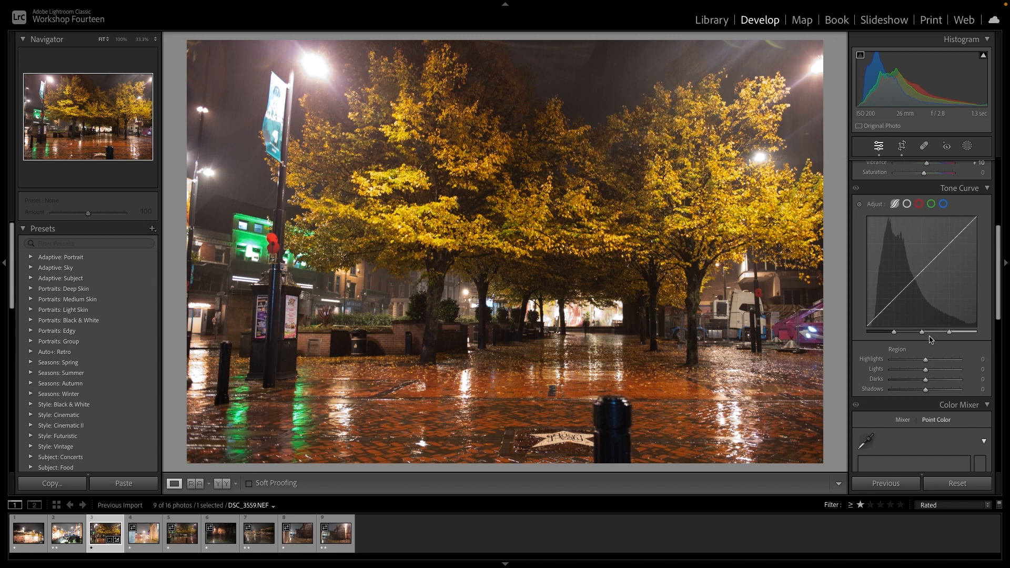
{"action": "left_click", "coordinate": [221, 485]}
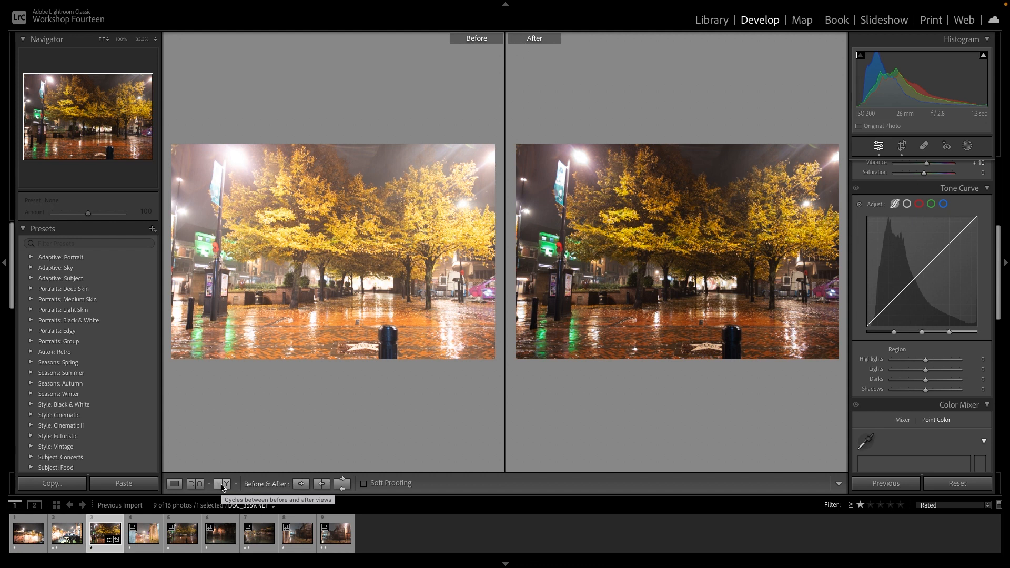
{"action": "left_click", "coordinate": [221, 484]}
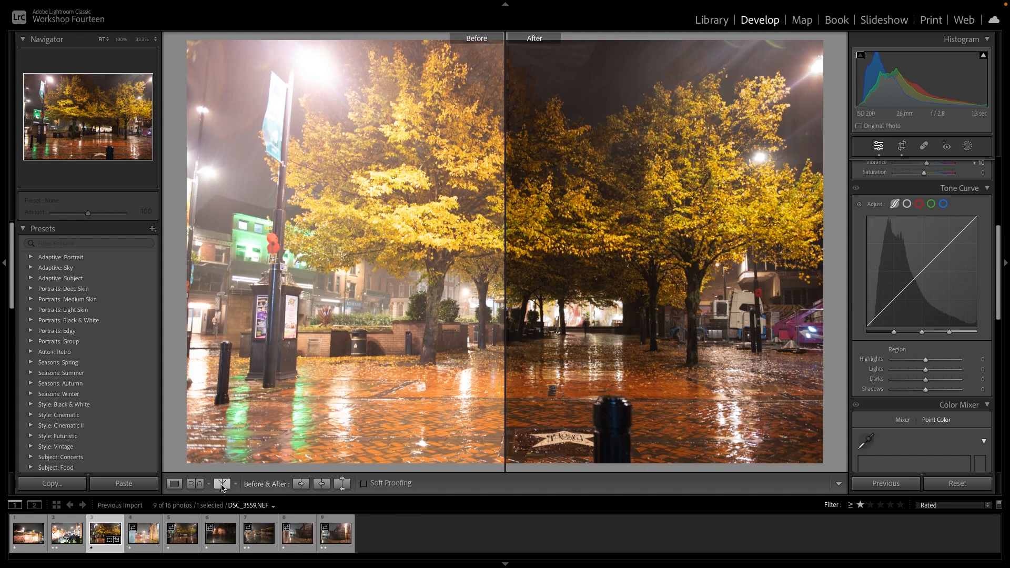
{"action": "left_click", "coordinate": [221, 484]}
{"action": "left_click", "coordinate": [222, 484]}
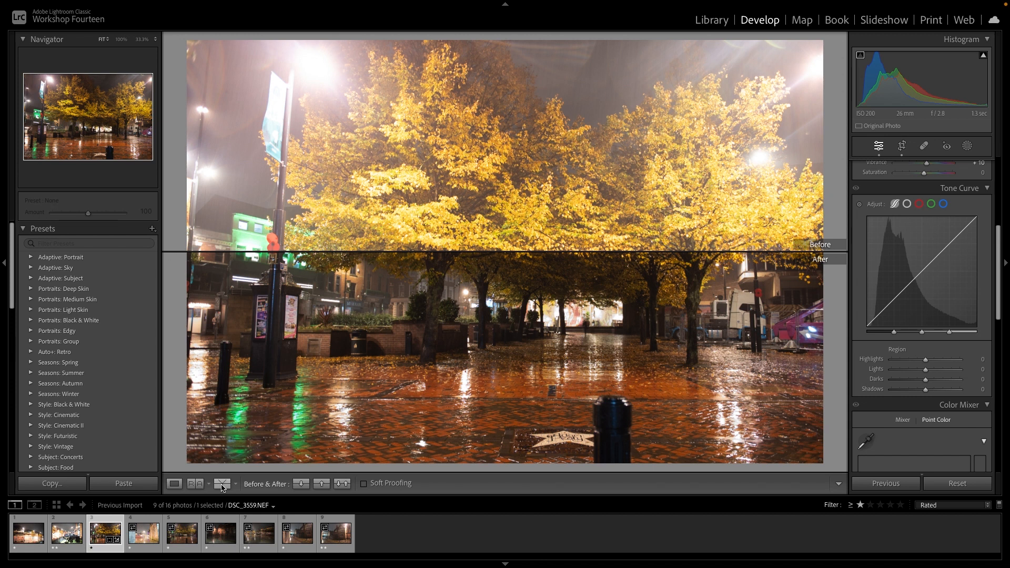
{"action": "left_click", "coordinate": [221, 484]}
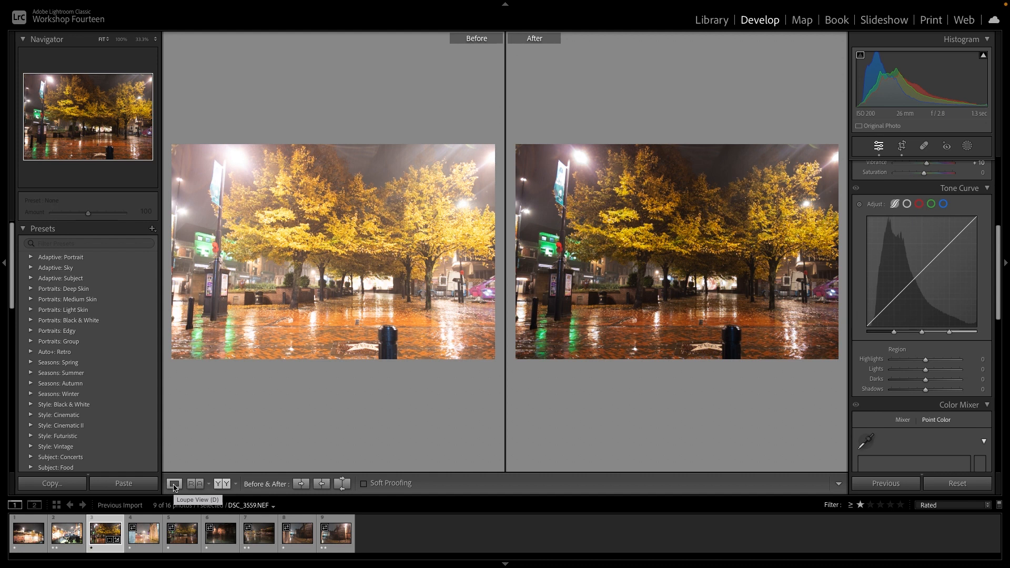
{"action": "left_click", "coordinate": [220, 484]}
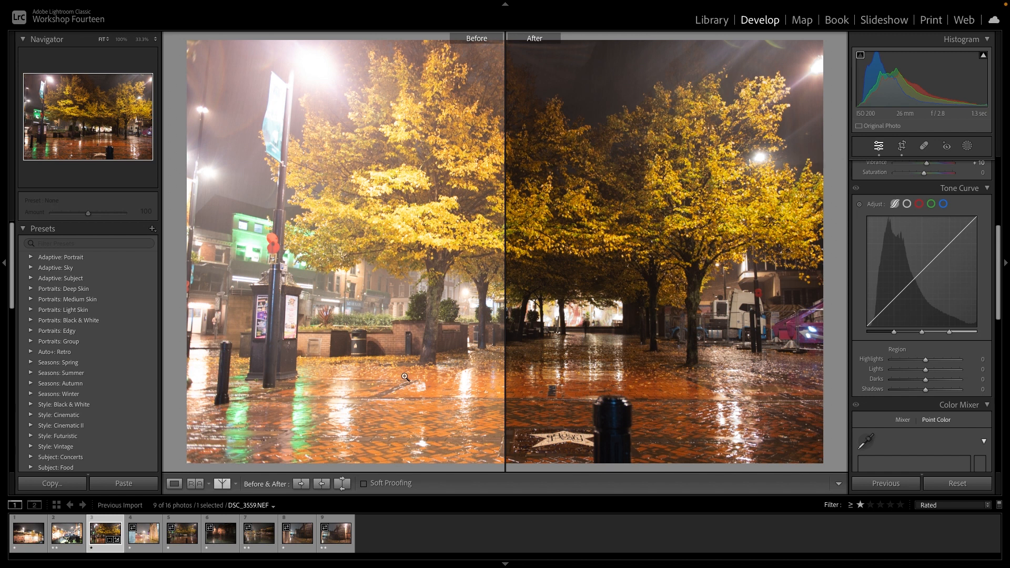
{"action": "left_click", "coordinate": [175, 484]}
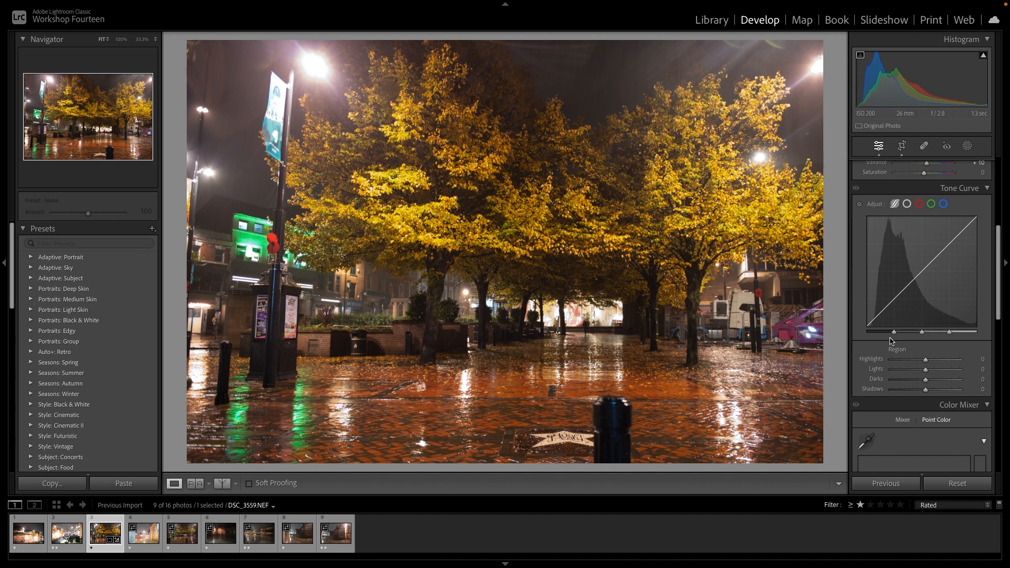
Step: Adjust the tree photo's Tone Curve regions, setting Highlights to +35 and Shadows to -38
{"action": "scroll", "coordinate": [893, 341], "scroll_direction": "down", "scroll_amount": 2}
{"action": "scroll", "coordinate": [893, 342], "scroll_direction": "up", "scroll_amount": 2}
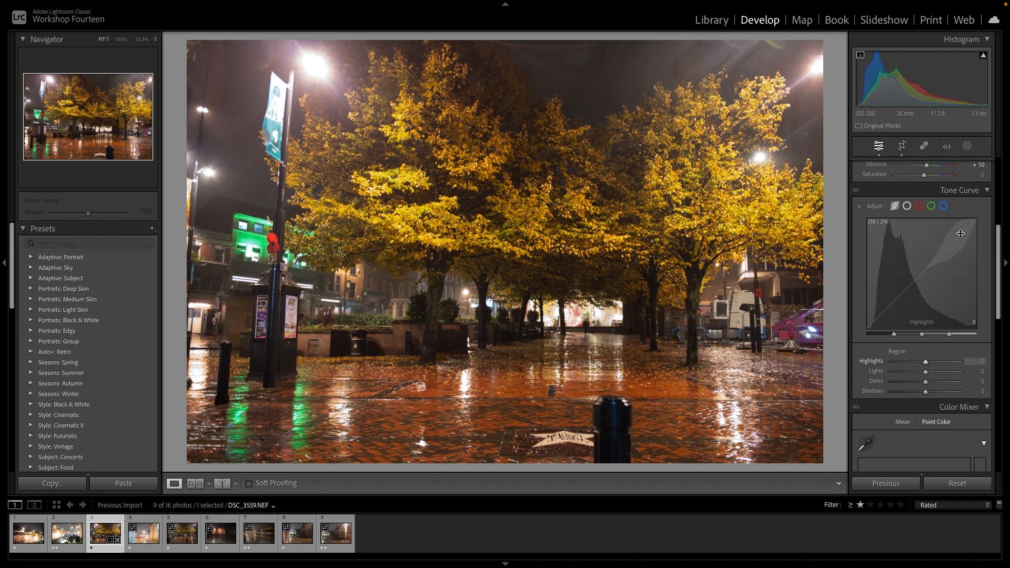
{"action": "scroll", "coordinate": [947, 236], "scroll_direction": "up", "scroll_amount": 5}
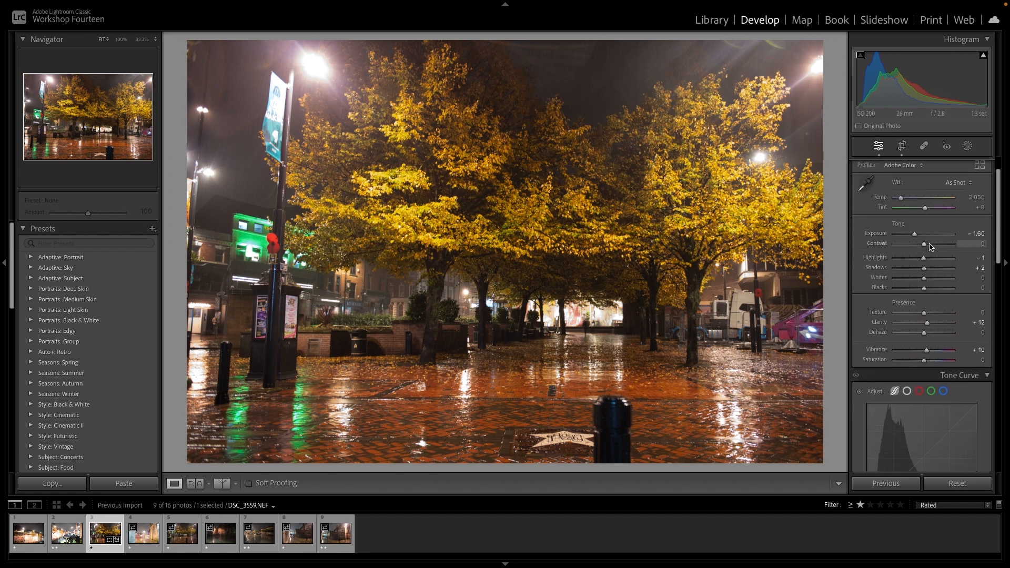
{"action": "scroll", "coordinate": [926, 254], "scroll_direction": "down", "scroll_amount": 1}
{"action": "scroll", "coordinate": [926, 254], "scroll_direction": "down", "scroll_amount": 8}
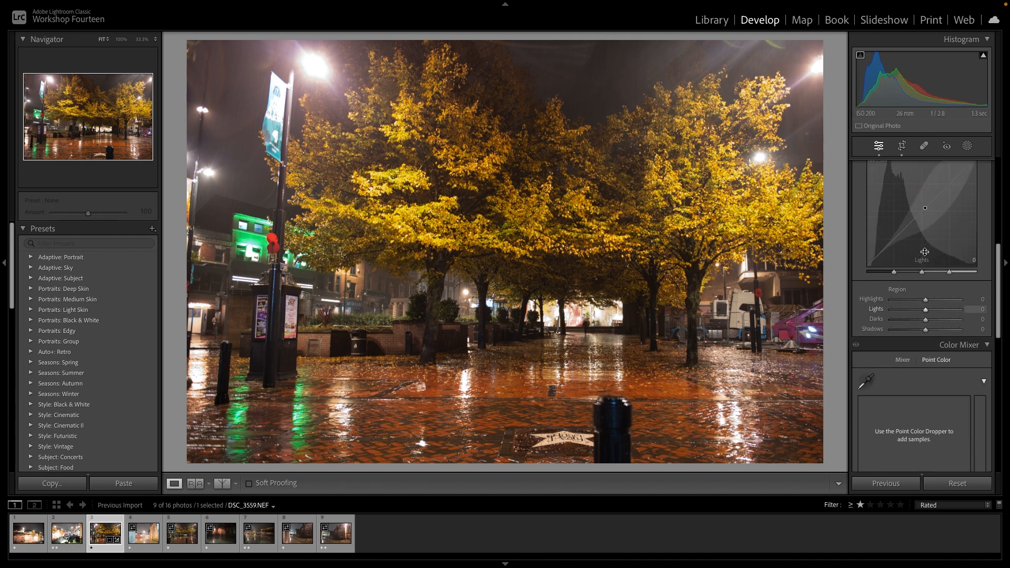
{"action": "scroll", "coordinate": [926, 256], "scroll_direction": "up", "scroll_amount": 2}
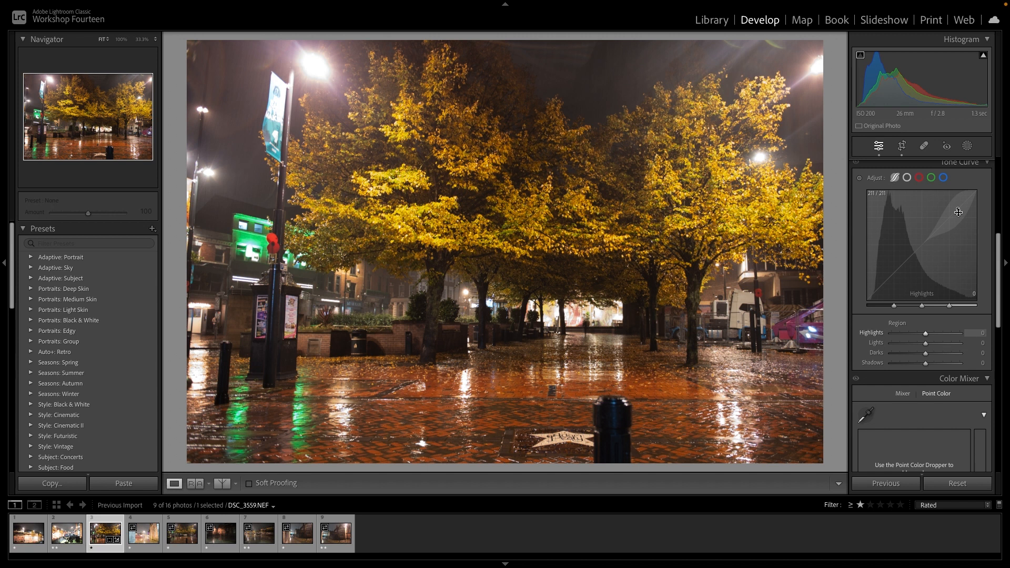
{"action": "left_click_drag", "start_coordinate": [958, 211], "coordinate": [958, 205]}
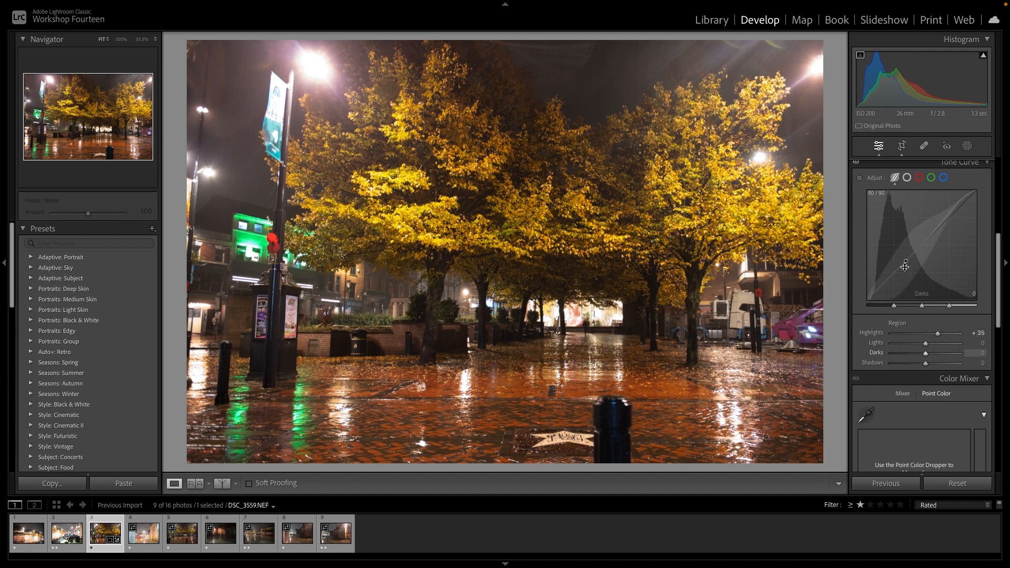
{"action": "left_click_drag", "start_coordinate": [891, 277], "coordinate": [891, 280]}
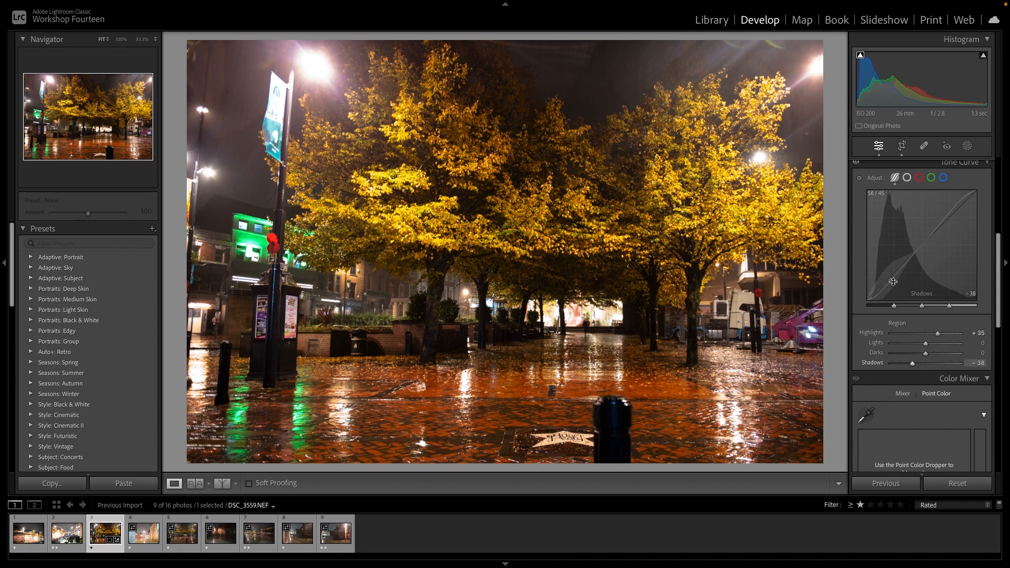
Step: Review the Color Mixer and Detail settings, including Sharpening and Noise Reduction, for the tree photo
{"action": "scroll", "coordinate": [916, 326], "scroll_direction": "down", "scroll_amount": 3}
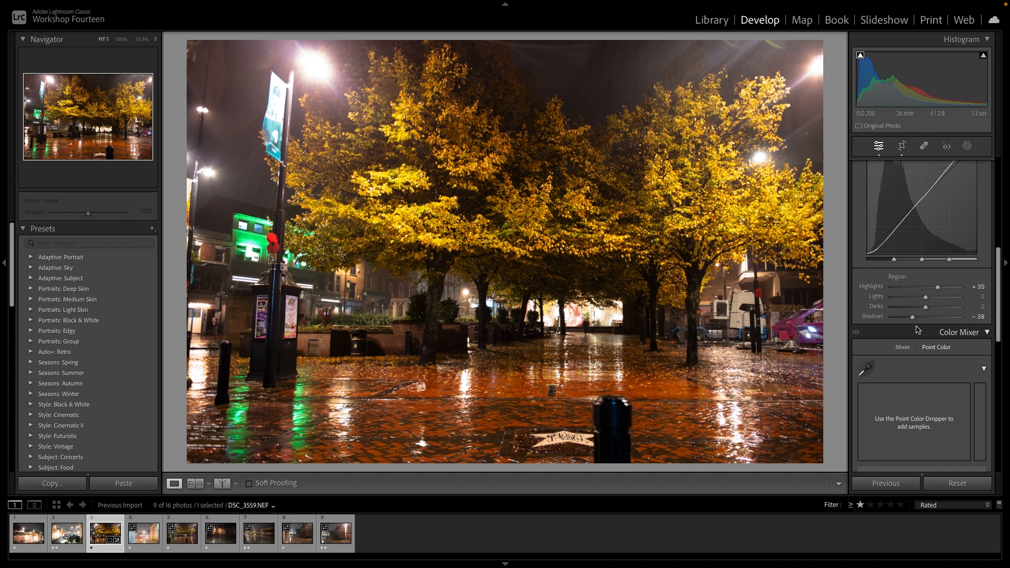
{"action": "scroll", "coordinate": [920, 342], "scroll_direction": "down", "scroll_amount": 5}
{"action": "scroll", "coordinate": [921, 349], "scroll_direction": "down", "scroll_amount": 4}
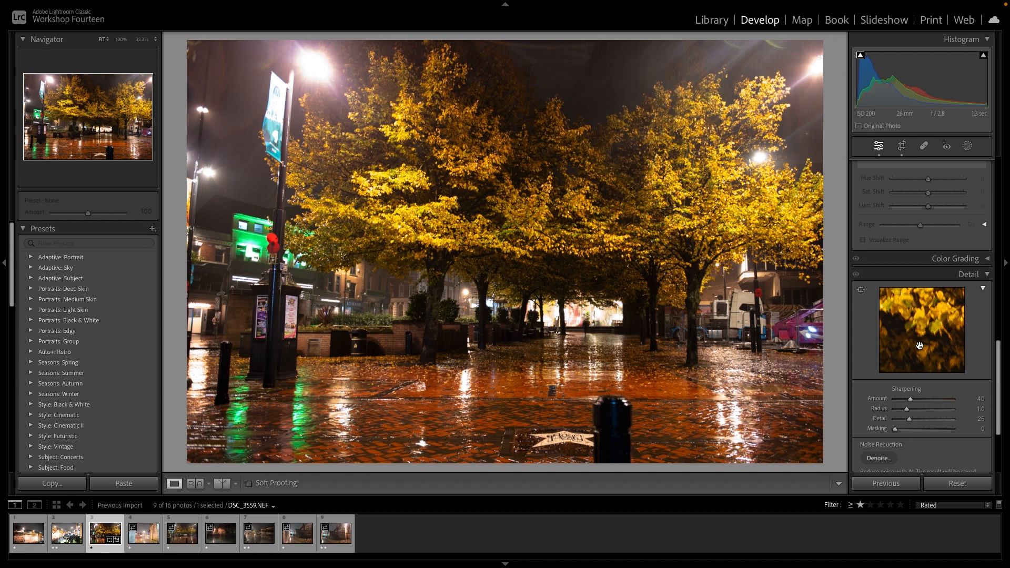
{"action": "scroll", "coordinate": [920, 346], "scroll_direction": "up", "scroll_amount": 5}
{"action": "scroll", "coordinate": [921, 348], "scroll_direction": "down", "scroll_amount": 5}
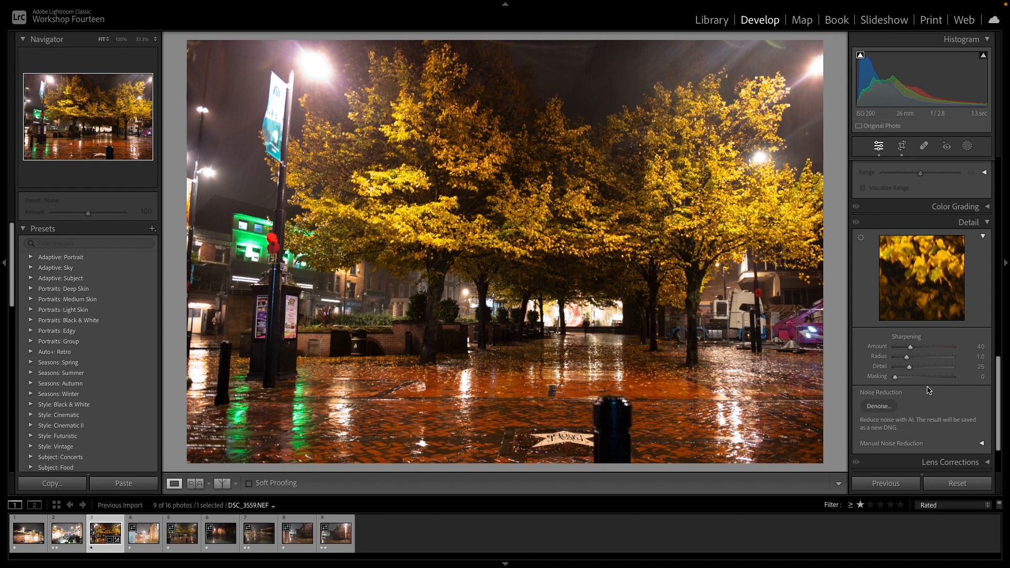
{"action": "scroll", "coordinate": [929, 391], "scroll_direction": "down", "scroll_amount": 3}
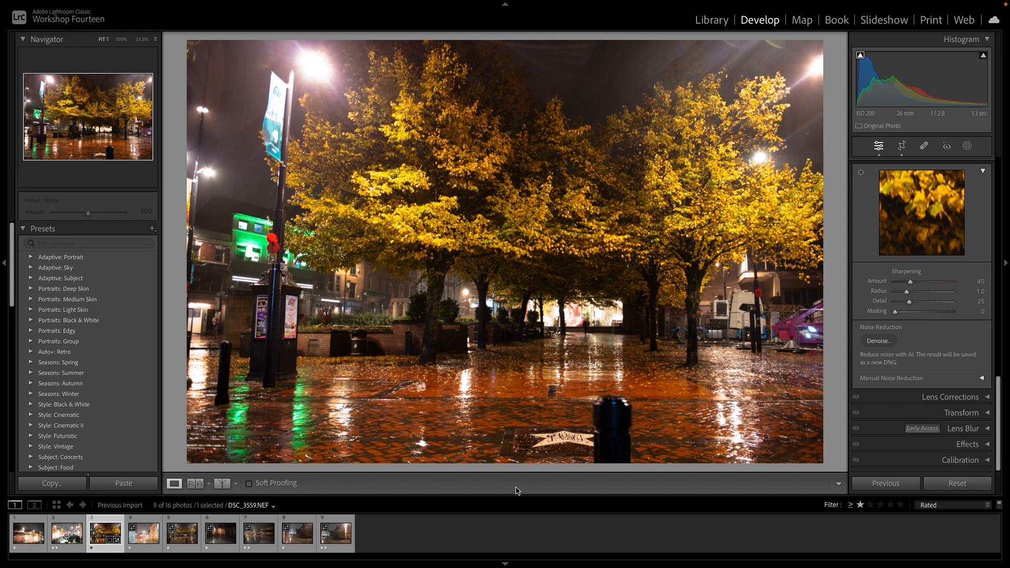
Step: Open the timber-framed house photo DSC_3569.NEF and enable Remove Chromatic Aberration and Profile Corrections in its Lens Corrections
{"action": "left_click", "coordinate": [298, 540]}
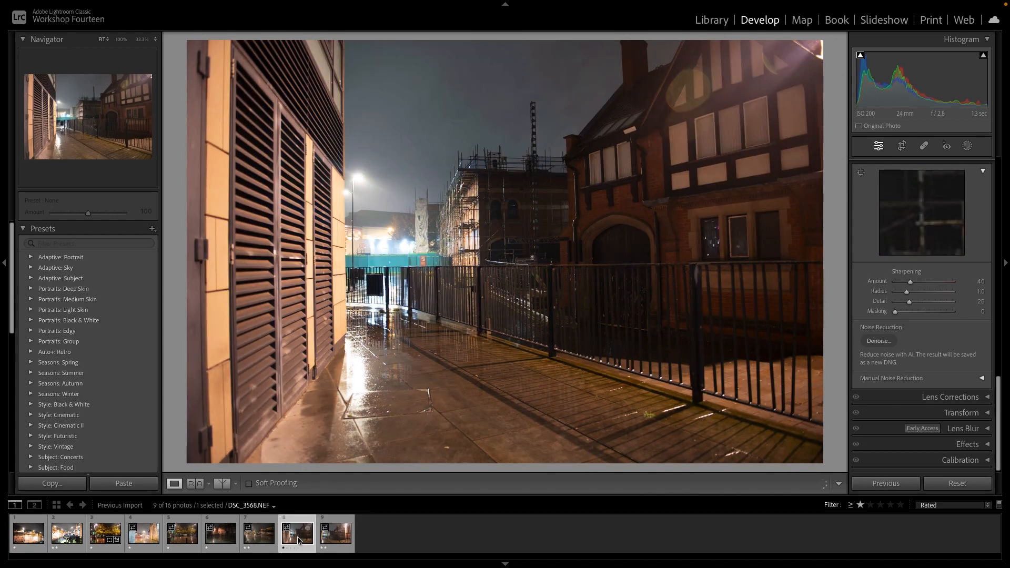
{"action": "left_click", "coordinate": [339, 536]}
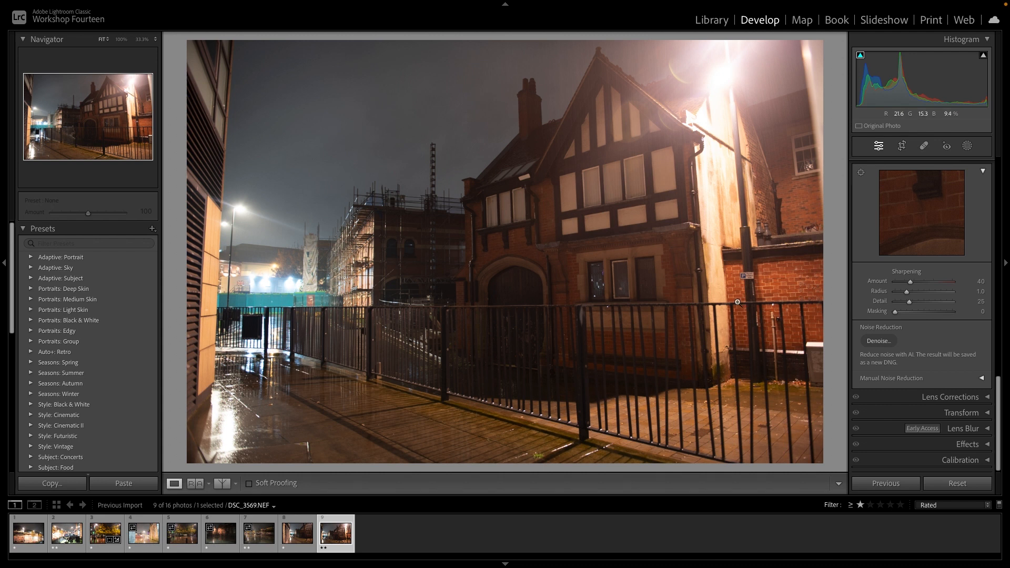
{"action": "scroll", "coordinate": [878, 209], "scroll_direction": "up", "scroll_amount": 1}
{"action": "scroll", "coordinate": [878, 209], "scroll_direction": "down", "scroll_amount": 1}
{"action": "left_click", "coordinate": [987, 398]}
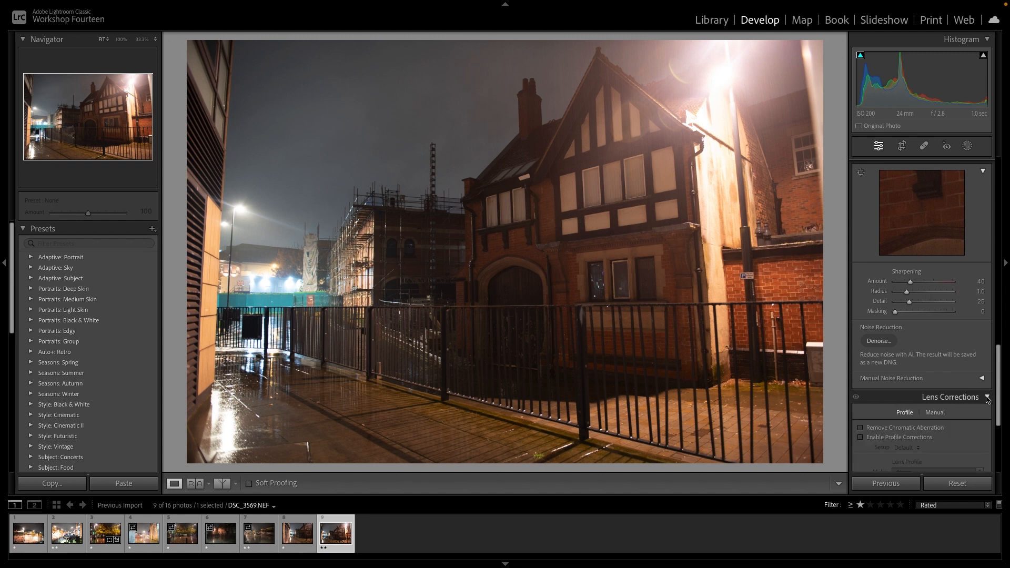
{"action": "scroll", "coordinate": [973, 405], "scroll_direction": "down", "scroll_amount": 2}
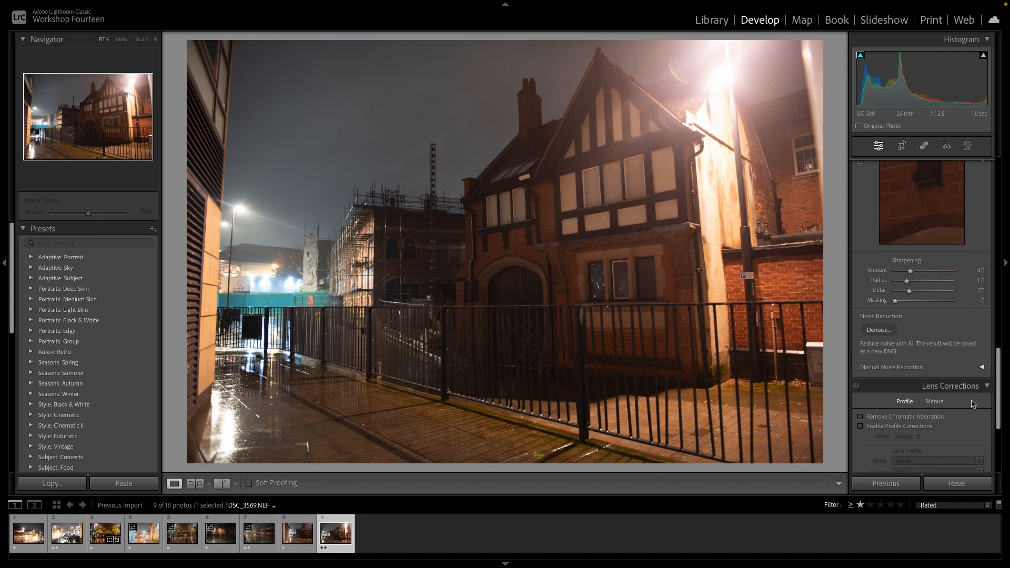
{"action": "scroll", "coordinate": [973, 404], "scroll_direction": "down", "scroll_amount": 2}
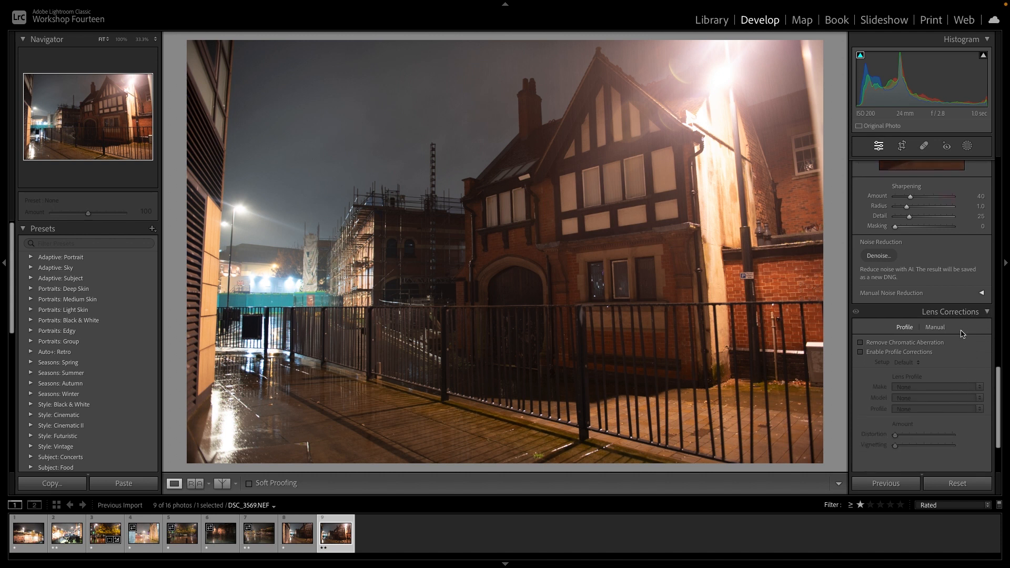
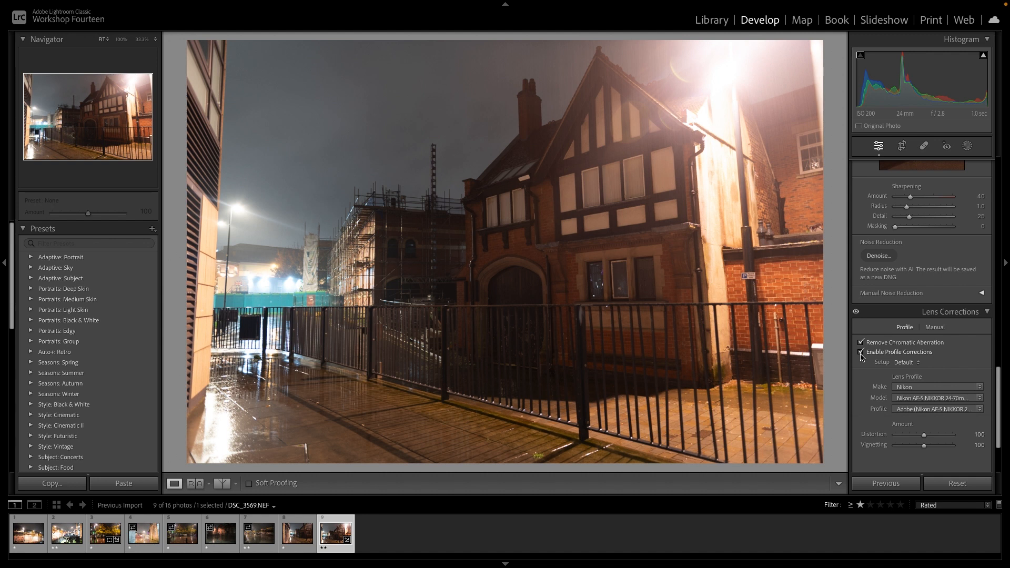
Step: Set the house photo's lens profile Distortion amount to 101 and expand the Transform settings
{"action": "scroll", "coordinate": [916, 405], "scroll_direction": "down", "scroll_amount": 1}
{"action": "left_click_drag", "start_coordinate": [919, 409], "coordinate": [927, 413]}
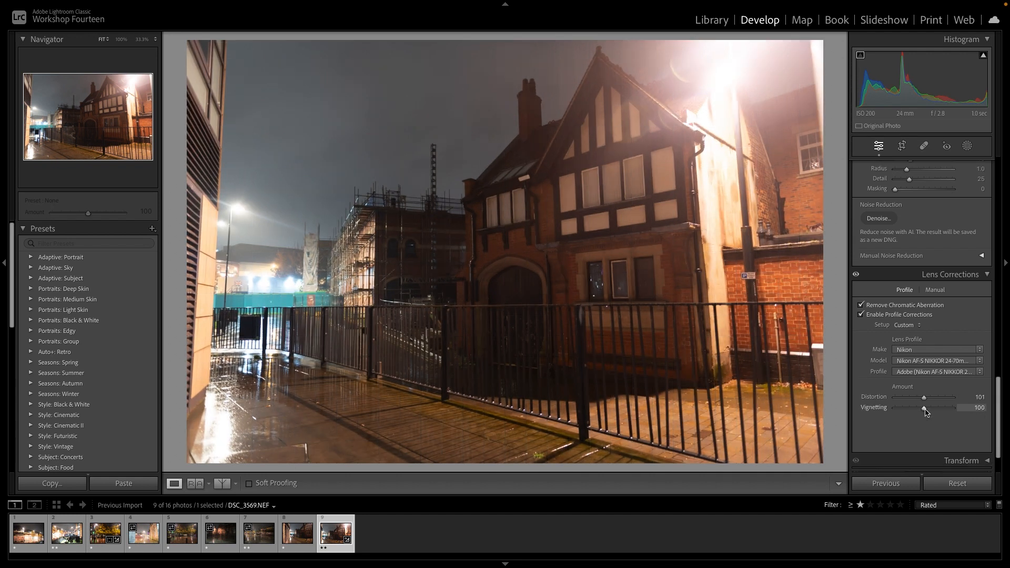
{"action": "scroll", "coordinate": [926, 412], "scroll_direction": "down", "scroll_amount": 3}
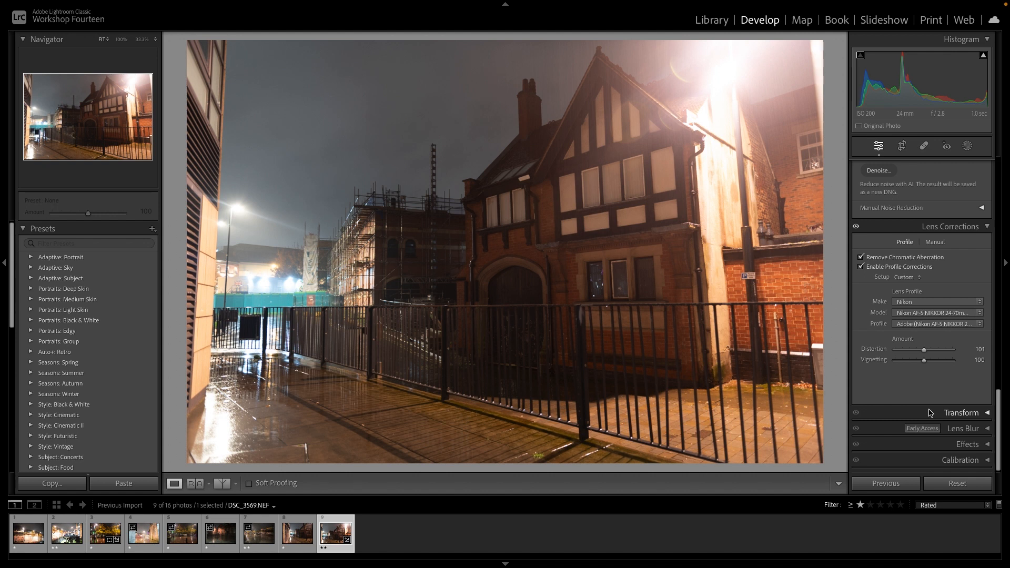
{"action": "left_click", "coordinate": [988, 417]}
{"action": "scroll", "coordinate": [959, 406], "scroll_direction": "down", "scroll_amount": 3}
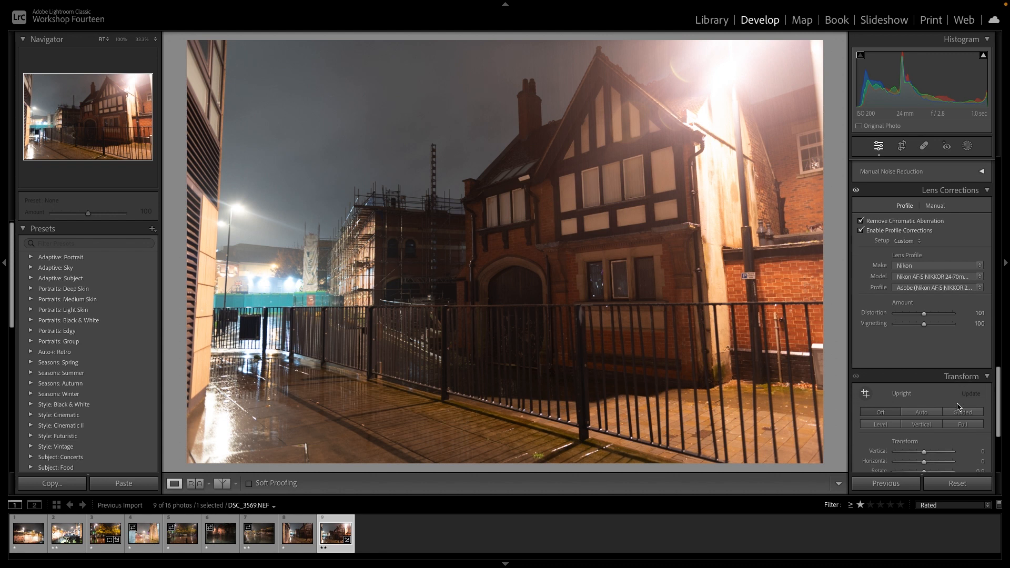
Step: Try the Auto Upright correction on the timber-framed house photo and undo it
{"action": "scroll", "coordinate": [958, 405], "scroll_direction": "down", "scroll_amount": 2}
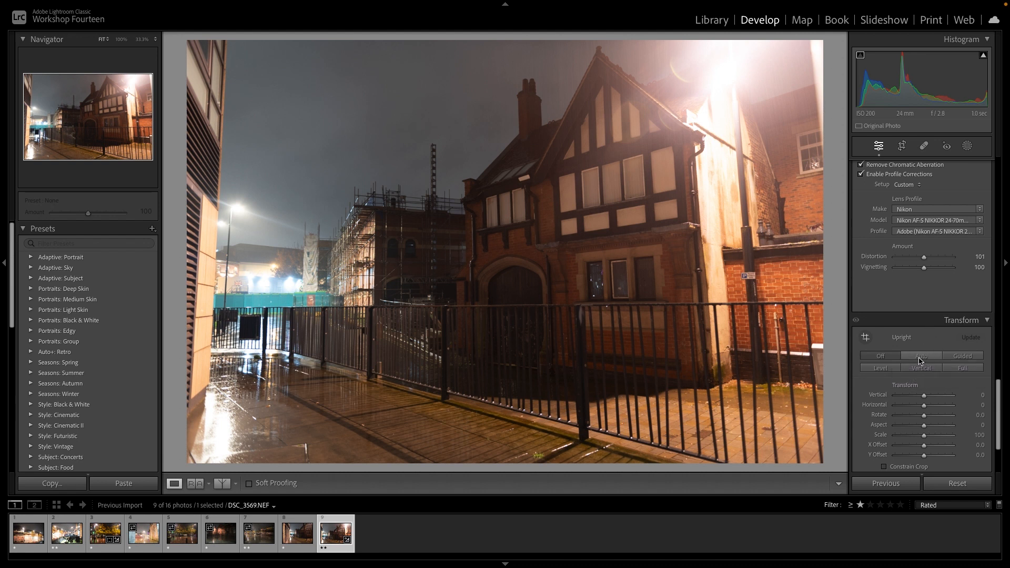
{"action": "left_click", "coordinate": [920, 361]}
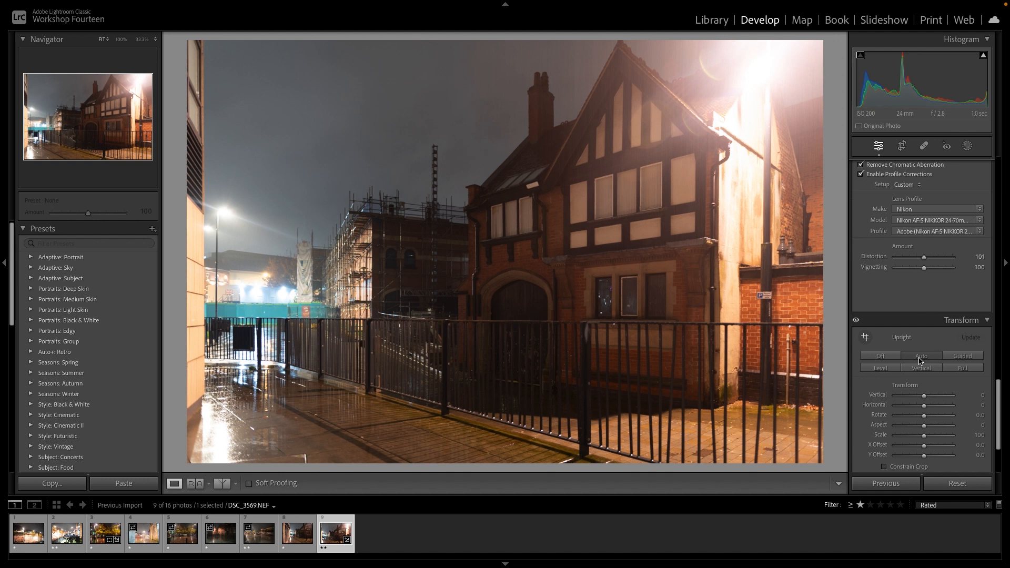
{"action": "key", "text": "ctrl+z"}
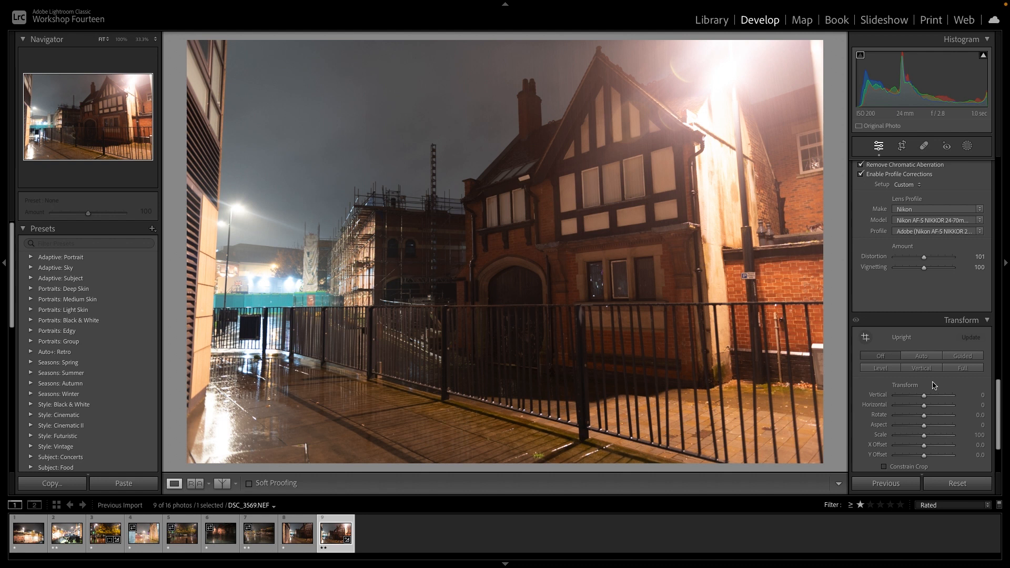
Step: Try the Level and Vertical Upright corrections on the house photo, with slight manual Vertical, Horizontal and Rotate adjustments
{"action": "left_click", "coordinate": [889, 373]}
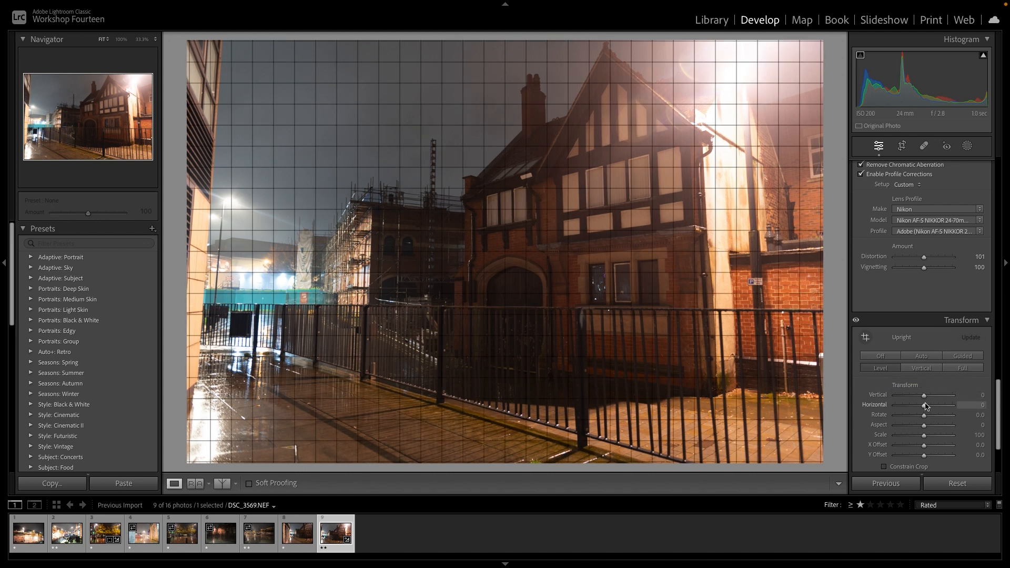
{"action": "mouse_move", "coordinate": [926, 400]}
{"action": "left_mouse_down"}
{"action": "mouse_move", "coordinate": [907, 400]}
{"action": "mouse_move", "coordinate": [948, 398]}
{"action": "mouse_move", "coordinate": [926, 399]}
{"action": "mouse_move", "coordinate": [926, 409]}
{"action": "left_mouse_up"}
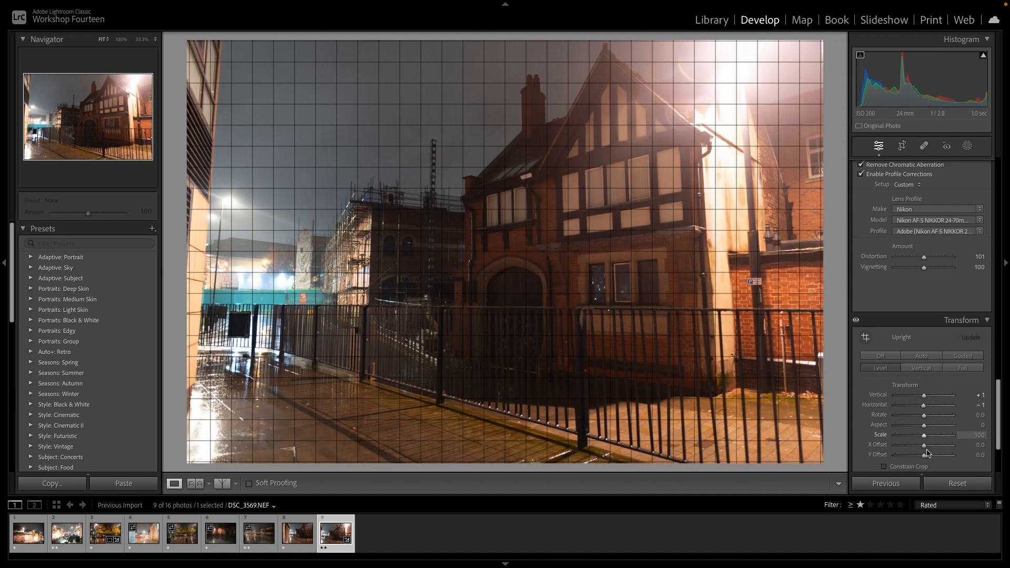
{"action": "left_click", "coordinate": [927, 371]}
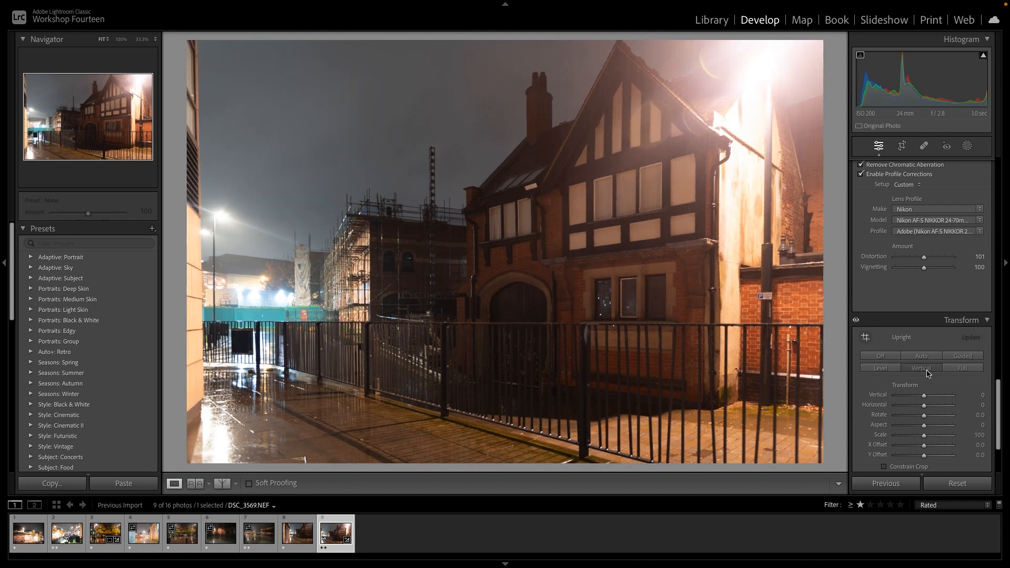
{"action": "mouse_move", "coordinate": [925, 416]}
{"action": "left_mouse_down"}
{"action": "mouse_move", "coordinate": [950, 417]}
{"action": "mouse_move", "coordinate": [926, 418]}
{"action": "left_mouse_up"}
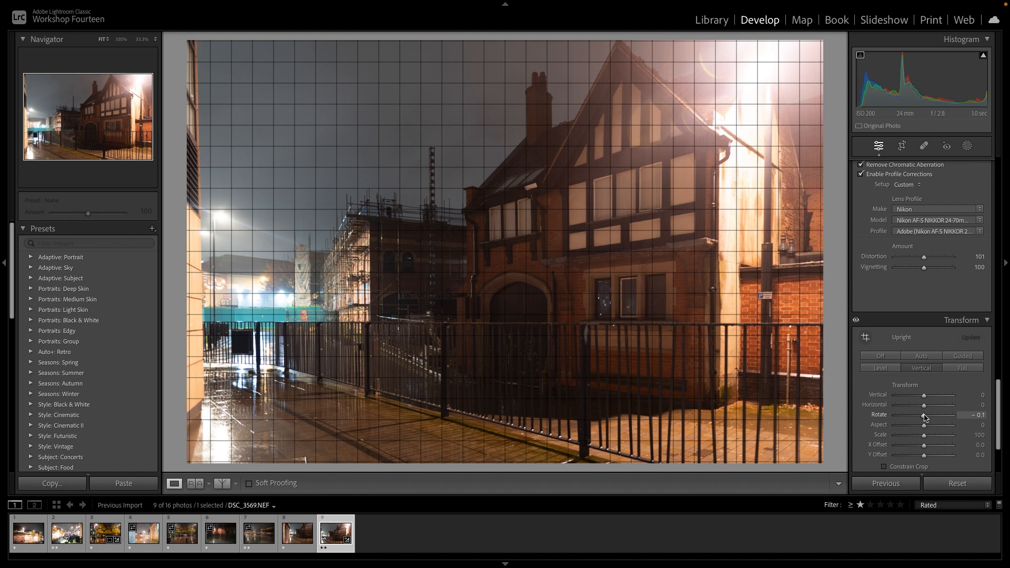
{"action": "left_click_drag", "start_coordinate": [926, 418], "coordinate": [926, 418]}
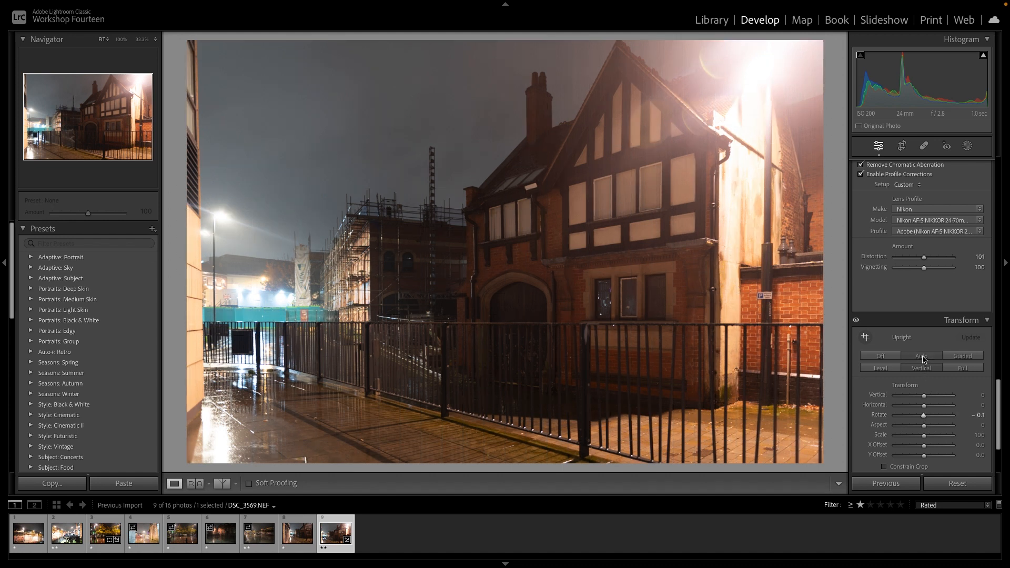
Step: Apply Auto Upright to the house photo and compare it in the before/after views, ending in the single-photo view
{"action": "left_click", "coordinate": [925, 357]}
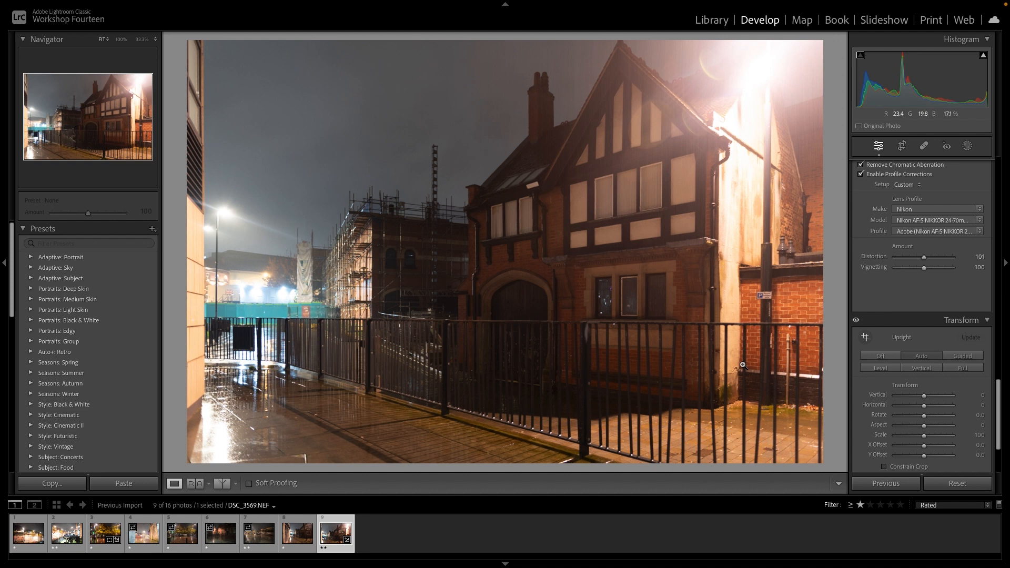
{"action": "left_click", "coordinate": [220, 490]}
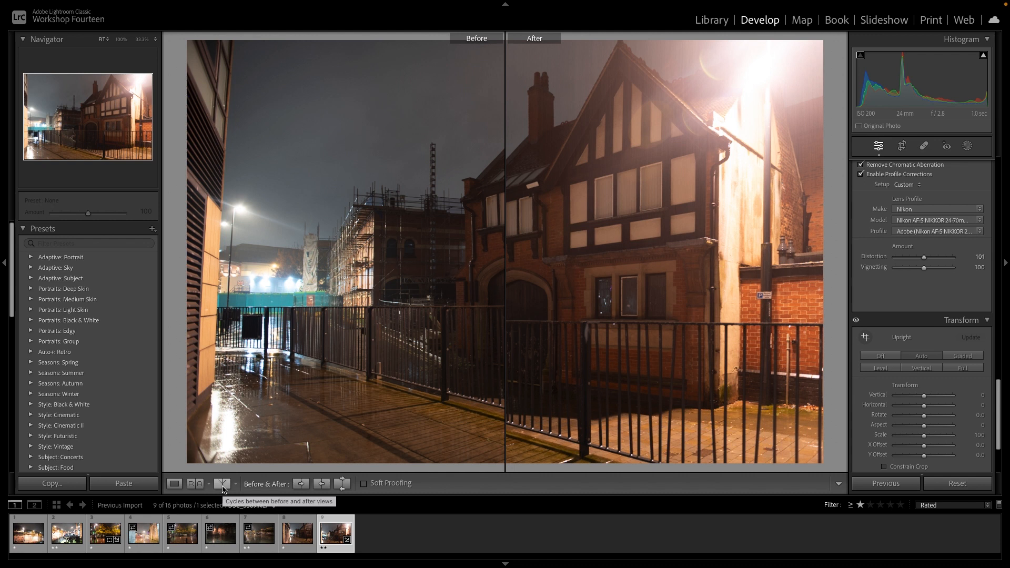
{"action": "left_click", "coordinate": [223, 489]}
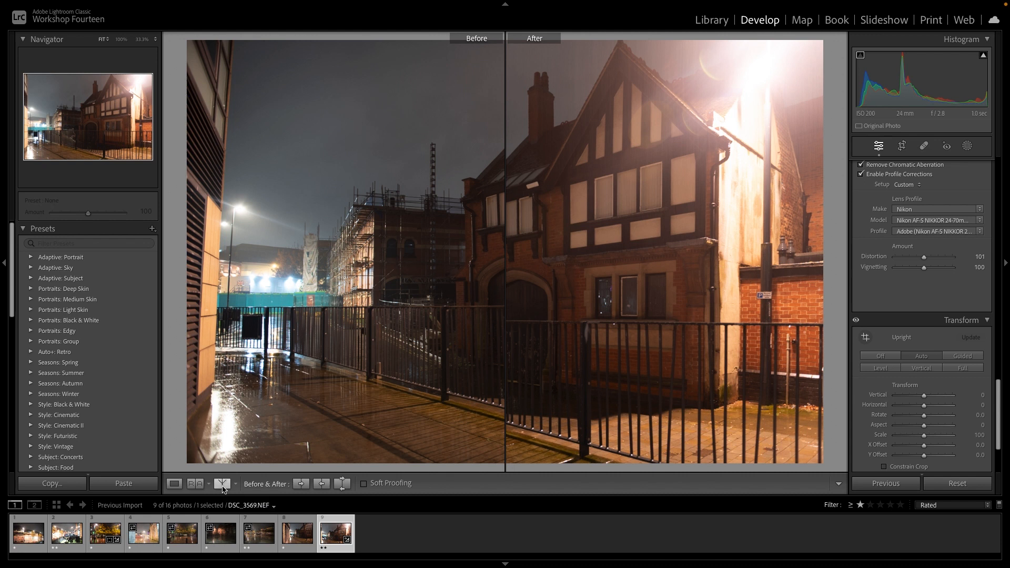
{"action": "left_click", "coordinate": [222, 490]}
{"action": "left_click", "coordinate": [222, 490]}
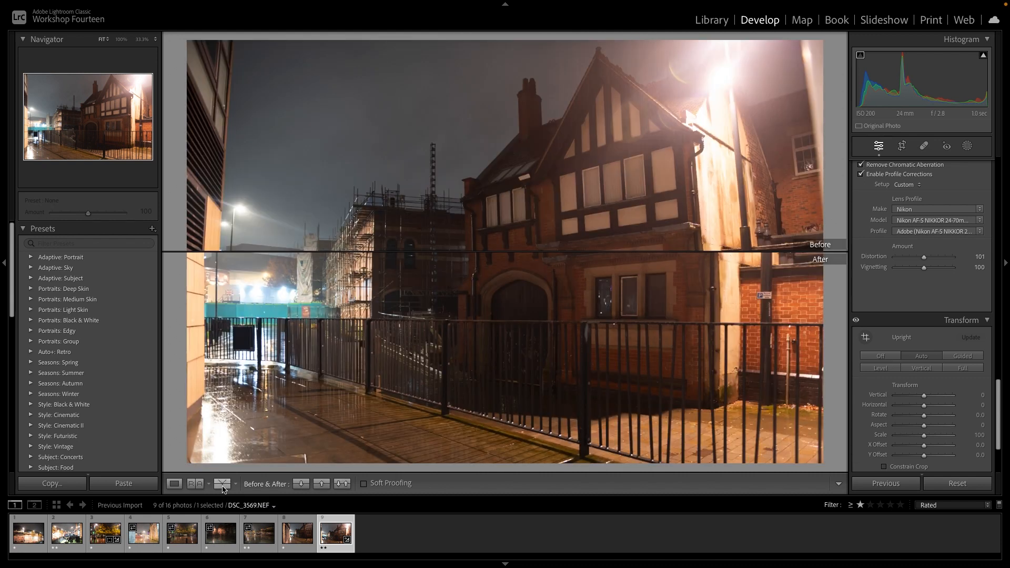
{"action": "left_click", "coordinate": [175, 483]}
Step: Set the house photo's Sharpening Masking to 26
{"action": "scroll", "coordinate": [879, 435], "scroll_direction": "down", "scroll_amount": 5}
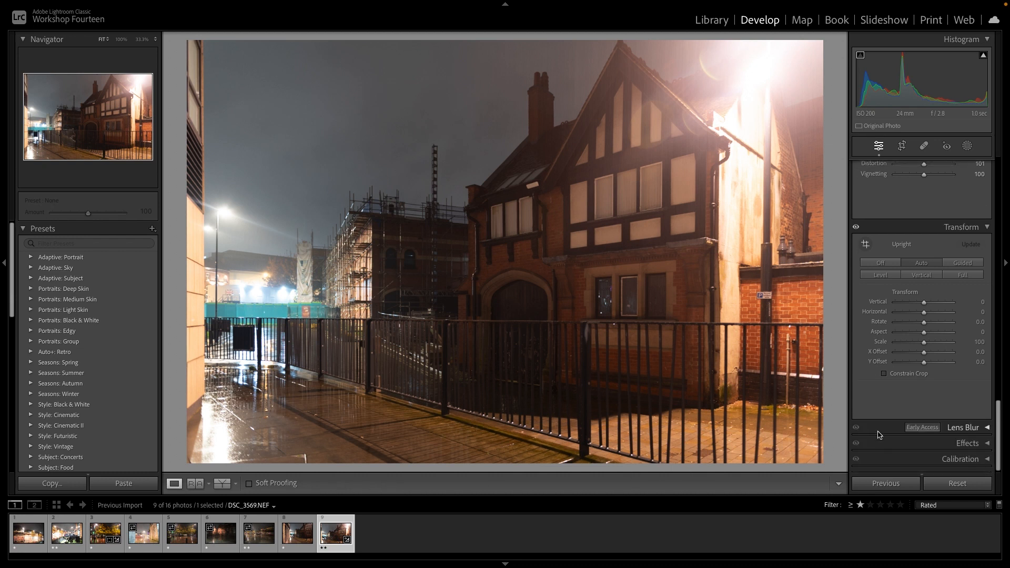
{"action": "scroll", "coordinate": [879, 435], "scroll_direction": "up", "scroll_amount": 10}
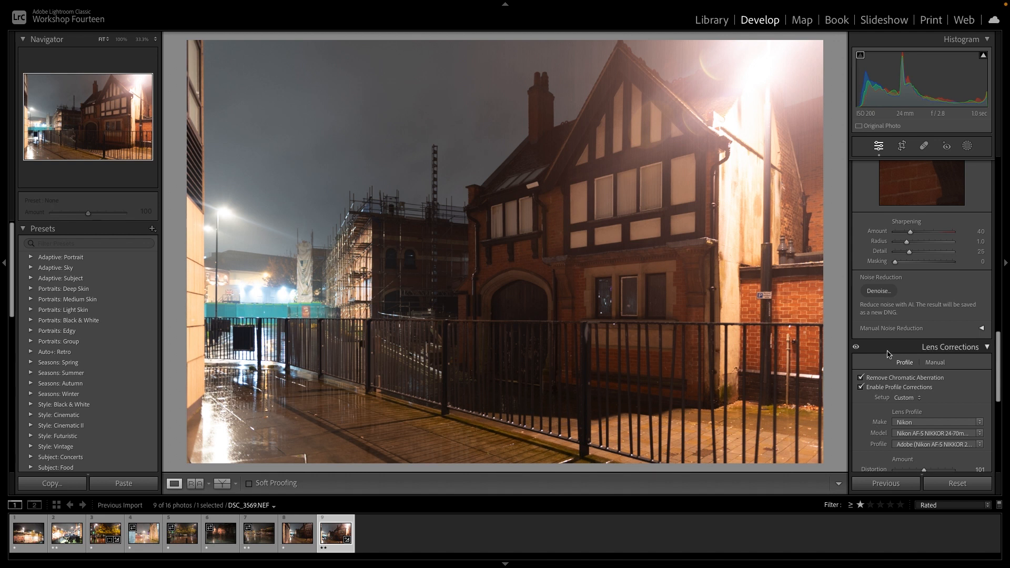
{"action": "left_click_drag", "start_coordinate": [896, 261], "coordinate": [910, 261]}
Step: Open the export settings for the house photo and keep Specific folder as the export location
{"action": "mouse_move", "coordinate": [213, 2]}
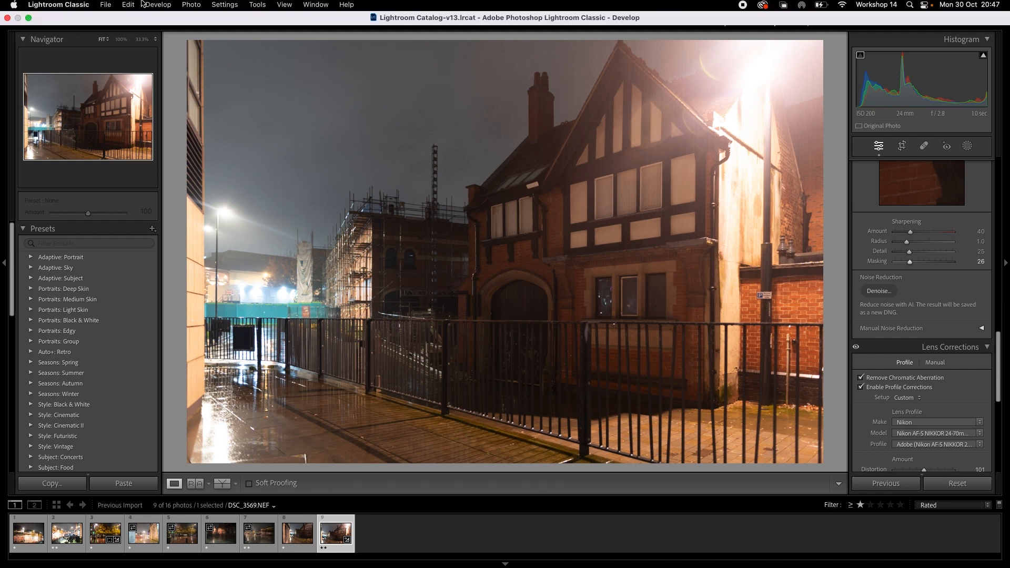
{"action": "left_click", "coordinate": [102, 6]}
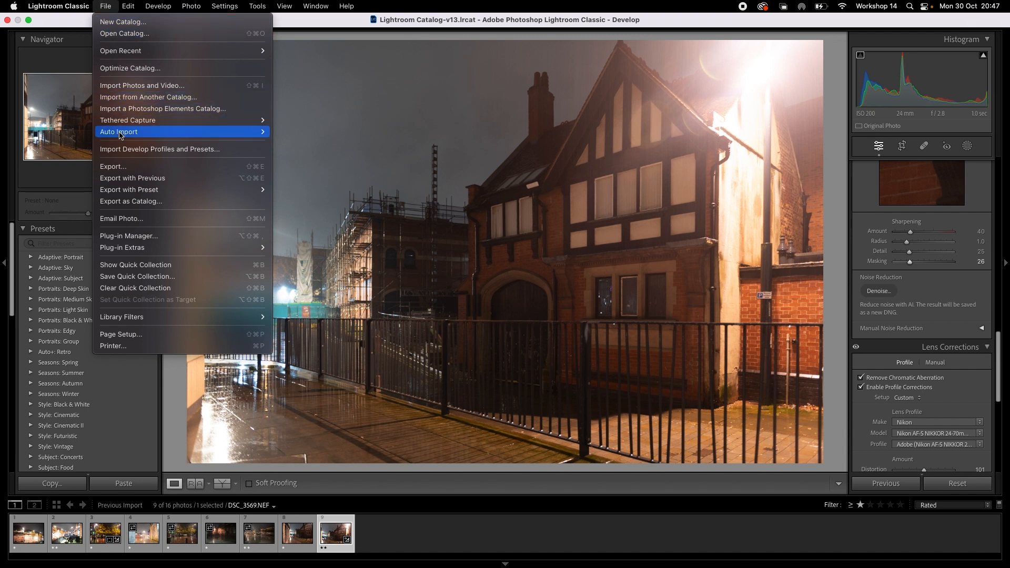
{"action": "left_click", "coordinate": [120, 166]}
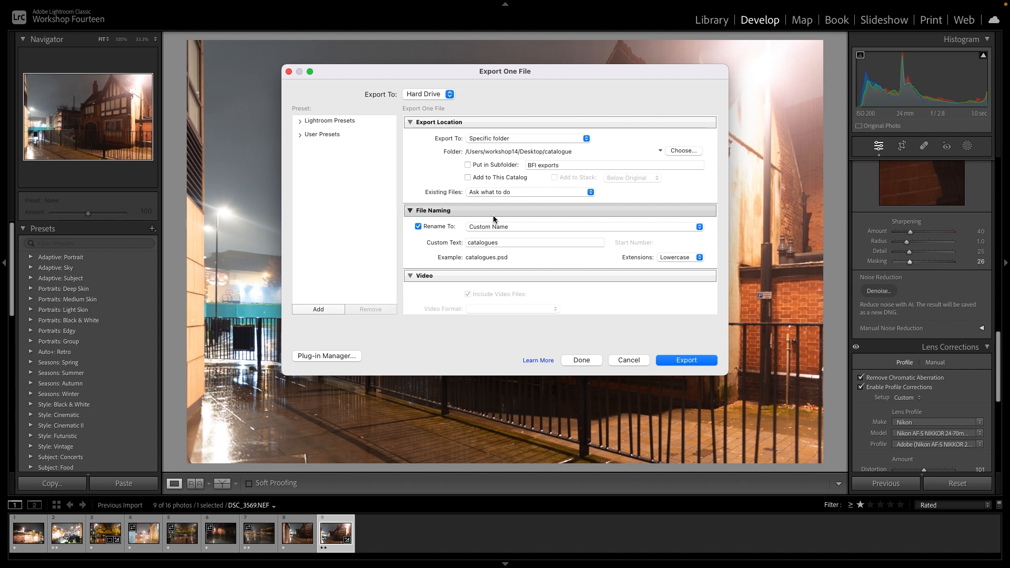
{"action": "left_click", "coordinate": [530, 140]}
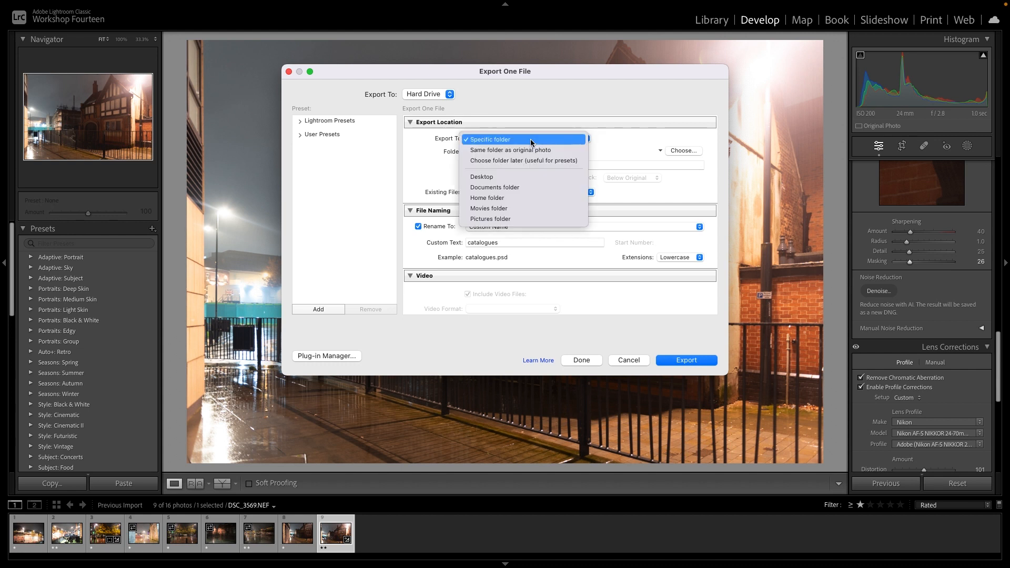
{"action": "left_click", "coordinate": [531, 140]}
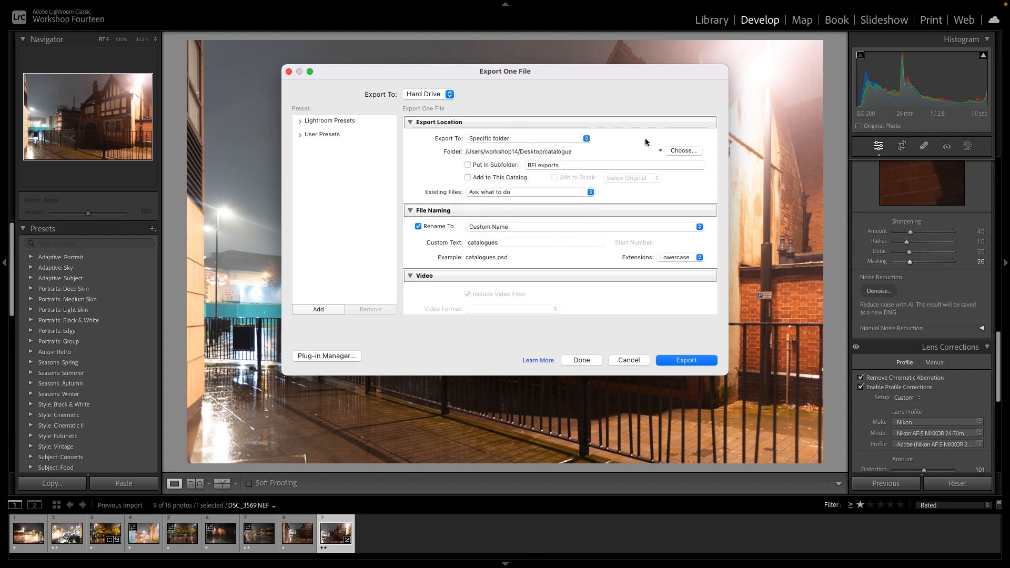
Step: Choose the PP 101 photo folder on the Desktop as the export destination
{"action": "left_click", "coordinate": [677, 152]}
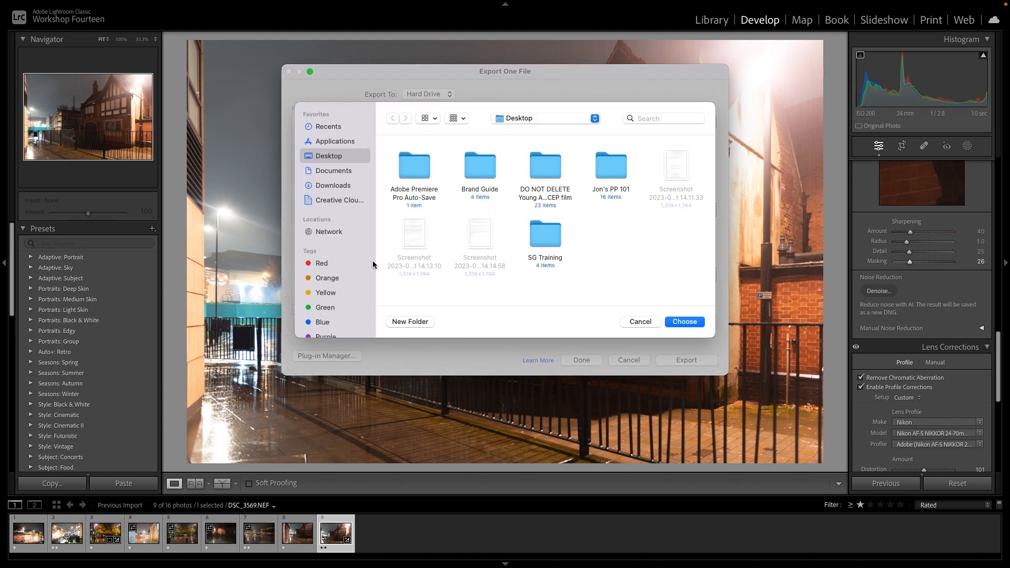
{"action": "left_click", "coordinate": [341, 188]}
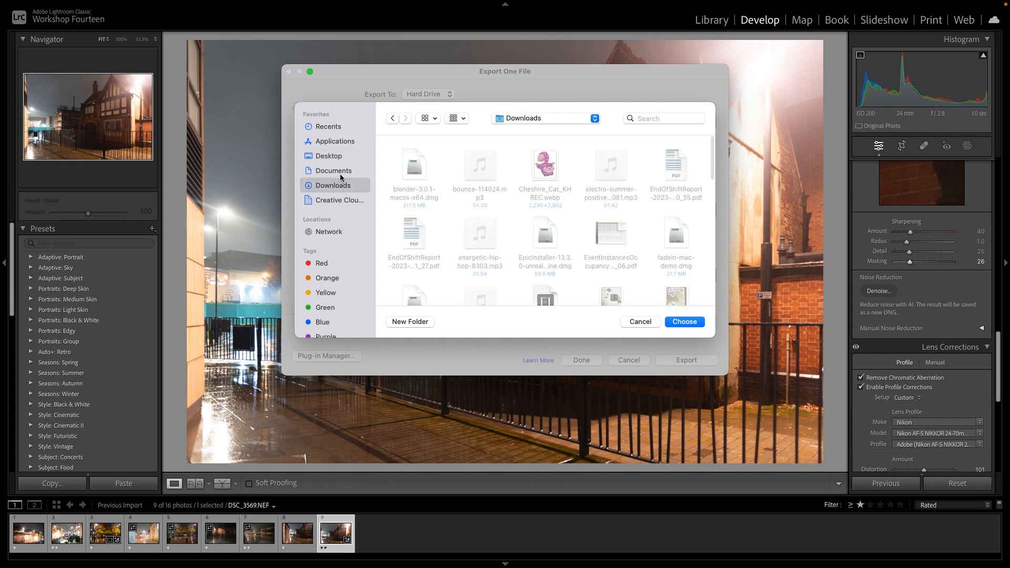
{"action": "left_click", "coordinate": [343, 158]}
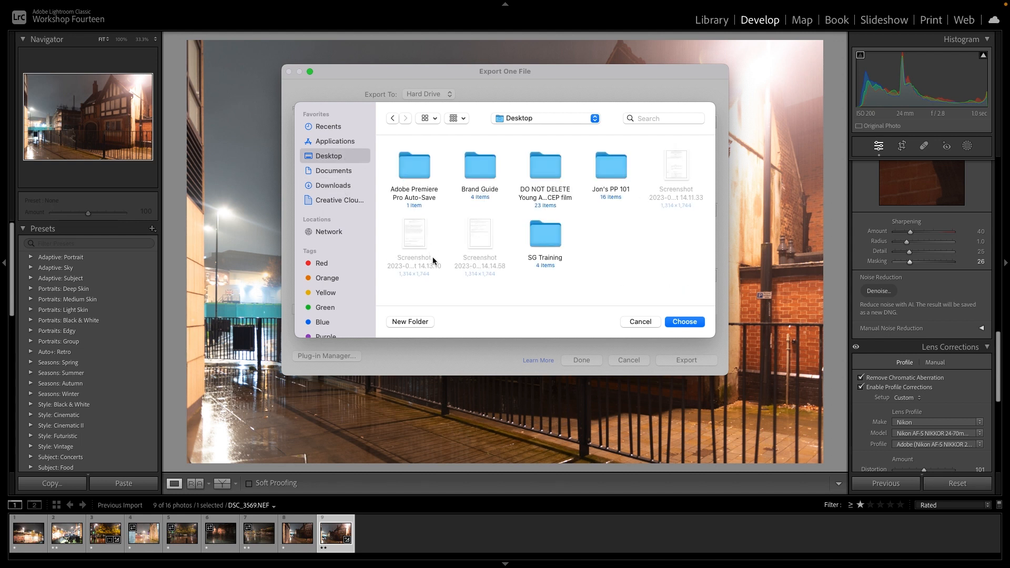
{"action": "left_click", "coordinate": [607, 172]}
{"action": "double_click", "coordinate": [607, 171]}
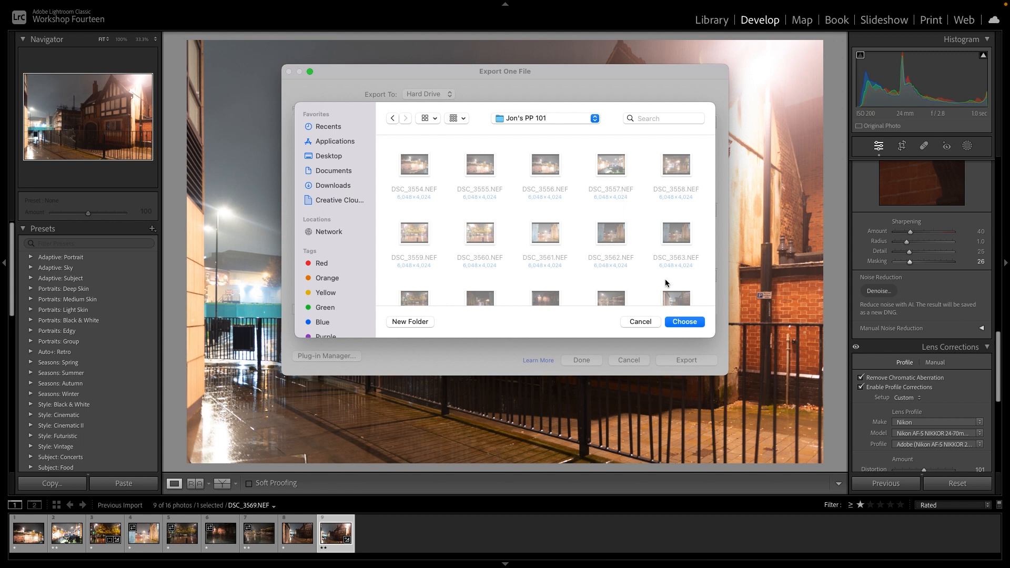
{"action": "left_click", "coordinate": [674, 324]}
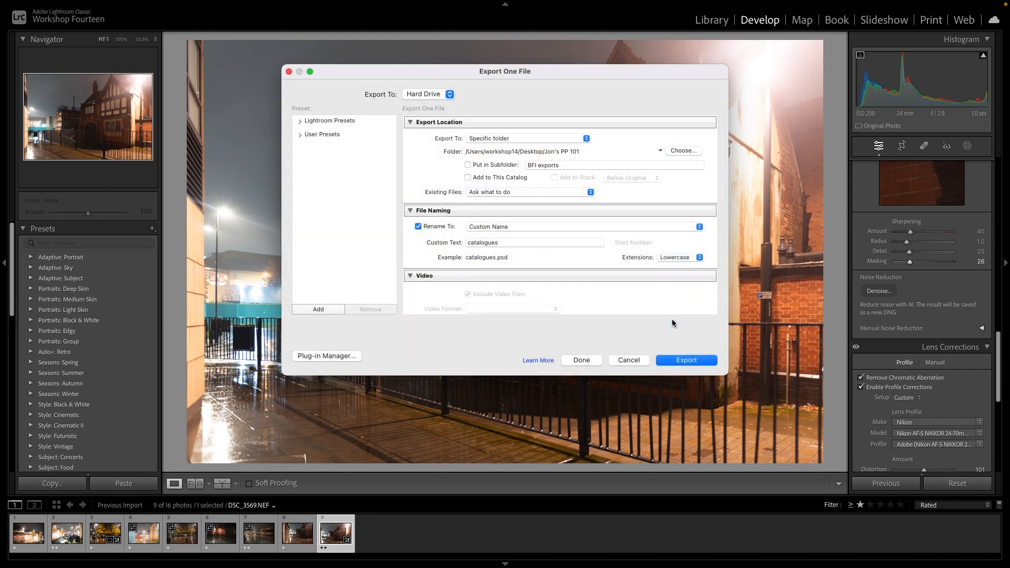
Step: Set the exported file's custom name text to "test pp"
{"action": "scroll", "coordinate": [644, 248], "scroll_direction": "down", "scroll_amount": 2}
{"action": "scroll", "coordinate": [644, 249], "scroll_direction": "up", "scroll_amount": 2}
{"action": "scroll", "coordinate": [643, 246], "scroll_direction": "down", "scroll_amount": 2}
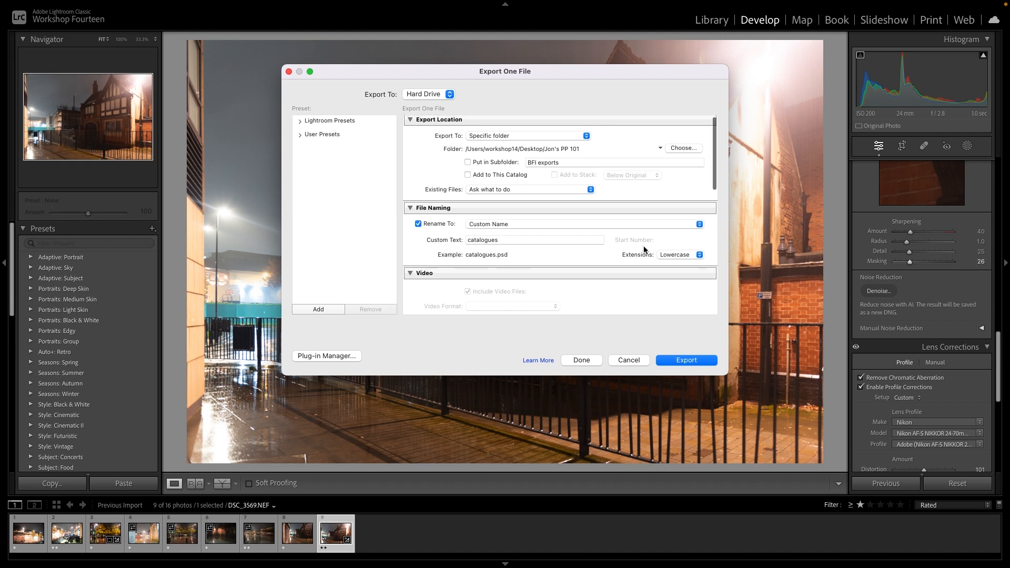
{"action": "scroll", "coordinate": [644, 249], "scroll_direction": "up", "scroll_amount": 2}
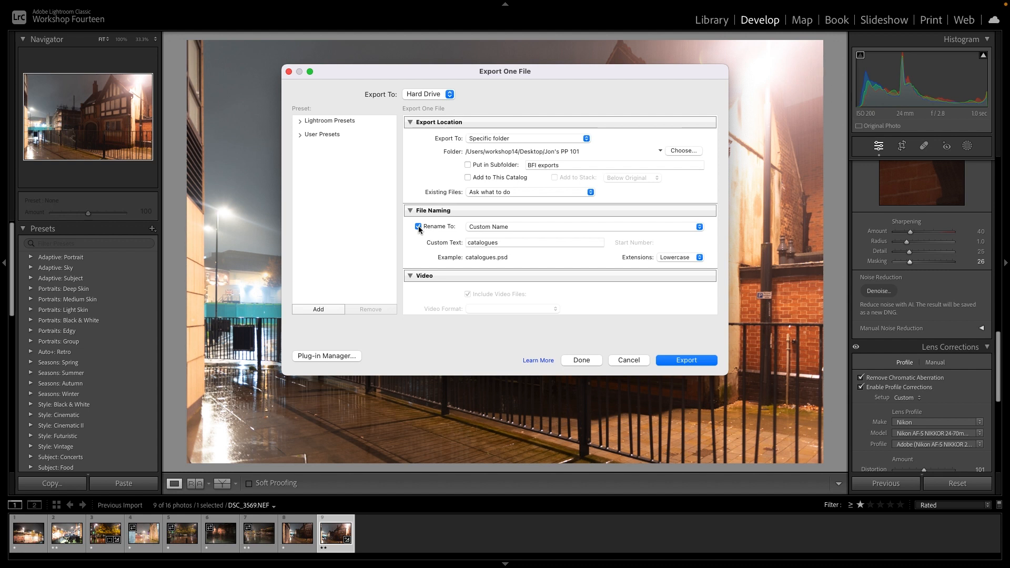
{"action": "left_click", "coordinate": [506, 243]}
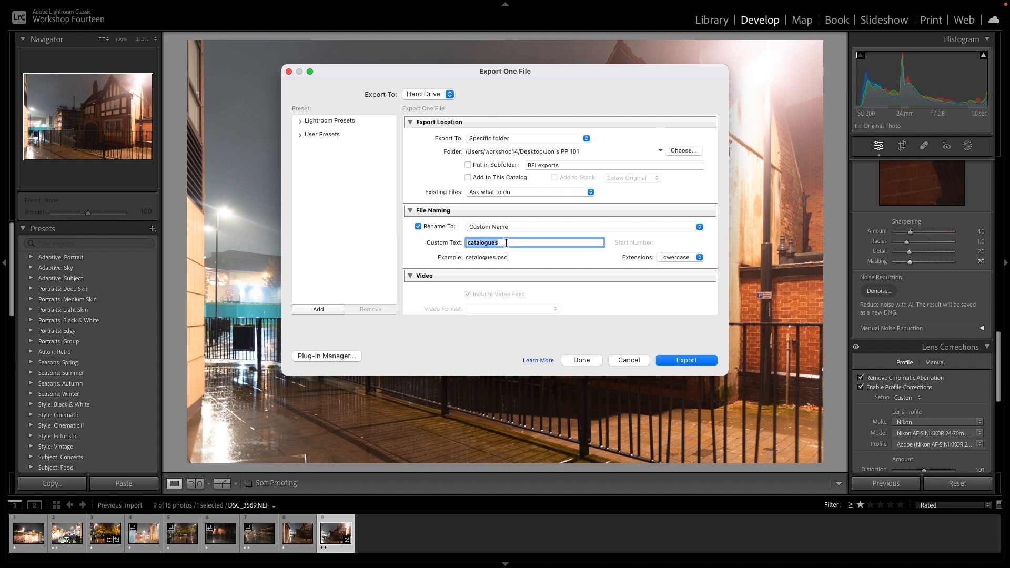
{"action": "type", "text": "test pp"}
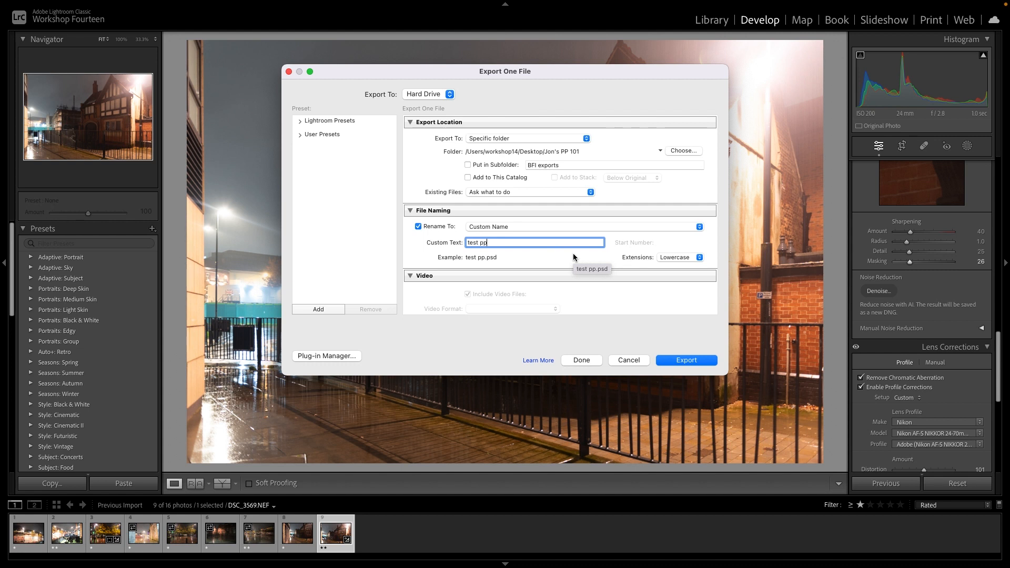
Step: Set the export's image format to JPEG
{"action": "scroll", "coordinate": [610, 295], "scroll_direction": "down", "scroll_amount": 5}
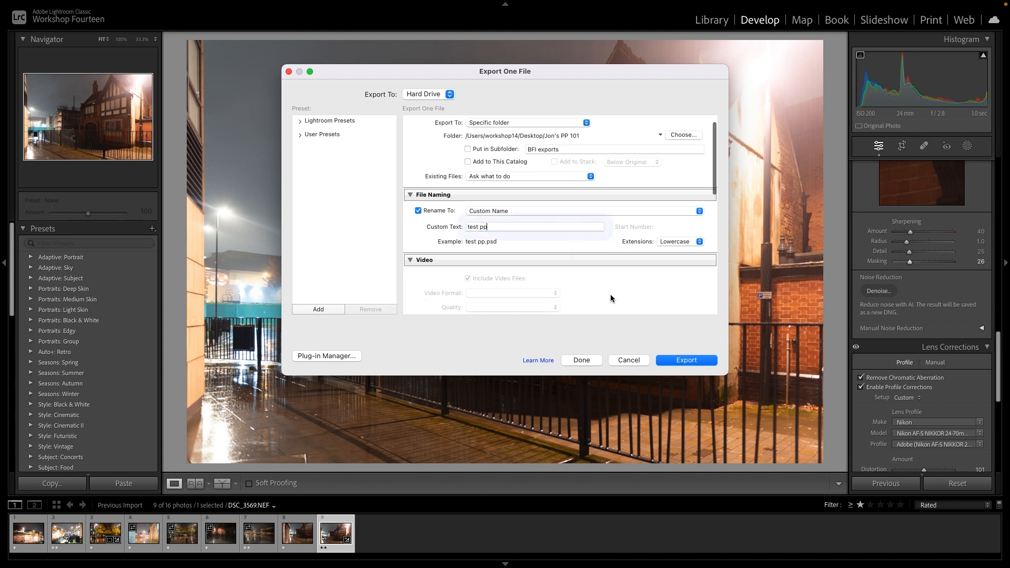
{"action": "scroll", "coordinate": [610, 296], "scroll_direction": "down", "scroll_amount": 5}
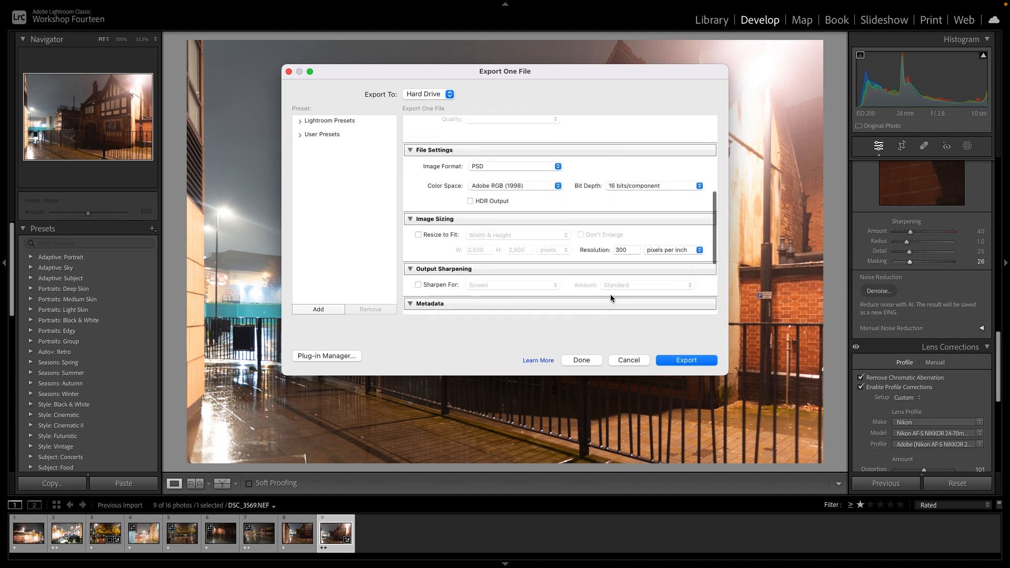
{"action": "scroll", "coordinate": [611, 295], "scroll_direction": "up", "scroll_amount": 1}
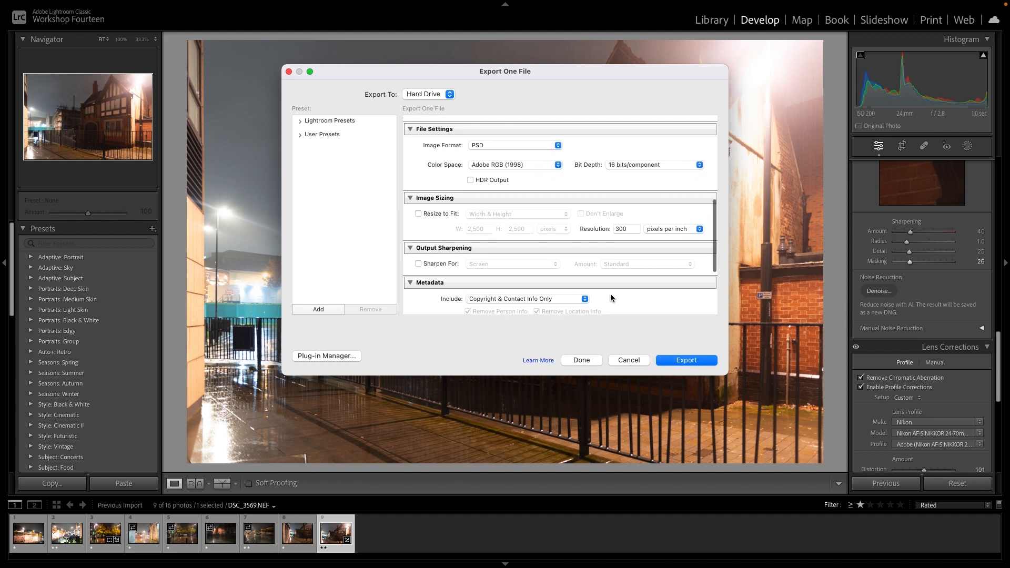
{"action": "left_click", "coordinate": [558, 146]}
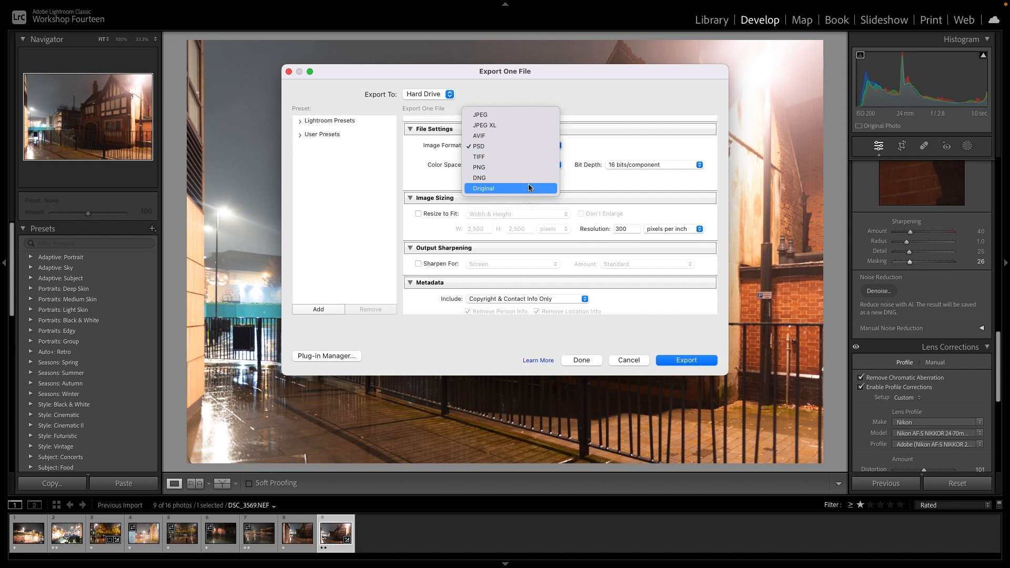
{"action": "left_click", "coordinate": [521, 116]}
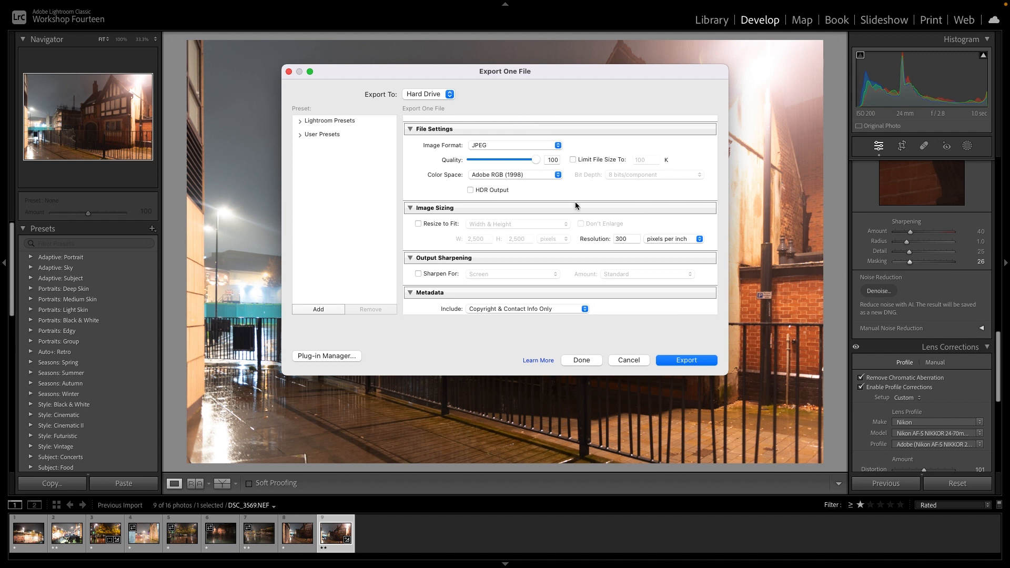
Step: Review the export's Image Sizing, Output Sharpening and Metadata settings
{"action": "scroll", "coordinate": [604, 244], "scroll_direction": "down", "scroll_amount": 3}
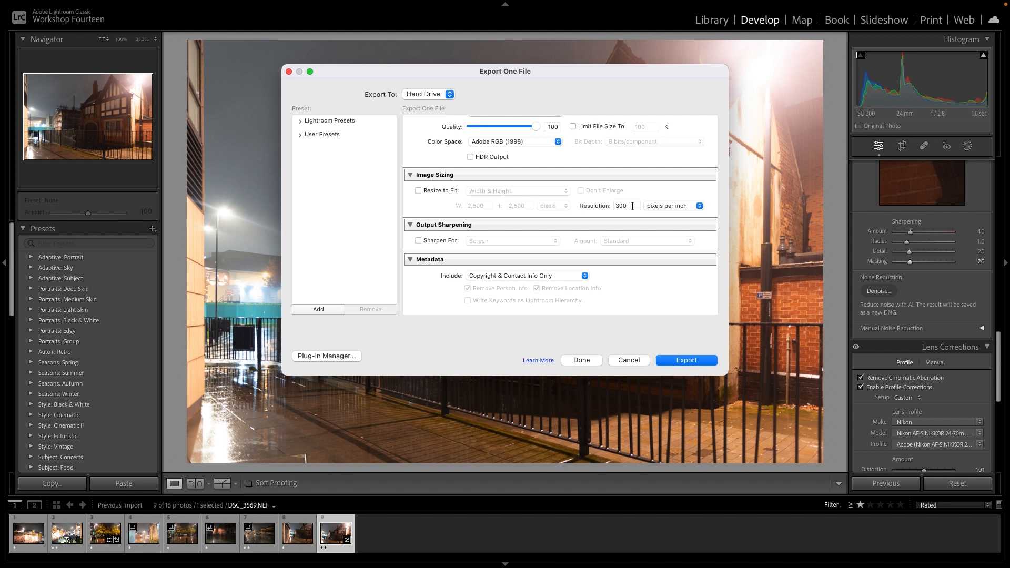
{"action": "scroll", "coordinate": [633, 206], "scroll_direction": "down", "scroll_amount": 5}
{"action": "scroll", "coordinate": [633, 210], "scroll_direction": "down", "scroll_amount": 2}
{"action": "scroll", "coordinate": [633, 209], "scroll_direction": "up", "scroll_amount": 5}
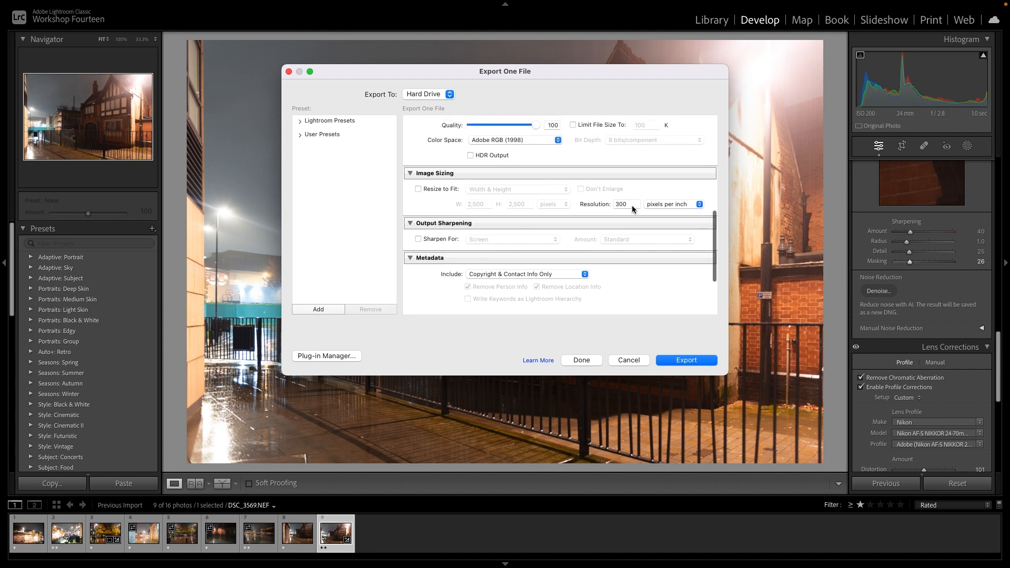
Step: Limit the exported JPEG's file size to 5000 K and export the photo, accepting the minimum possible size if the limit cannot be met
{"action": "scroll", "coordinate": [633, 209], "scroll_direction": "up", "scroll_amount": 3}
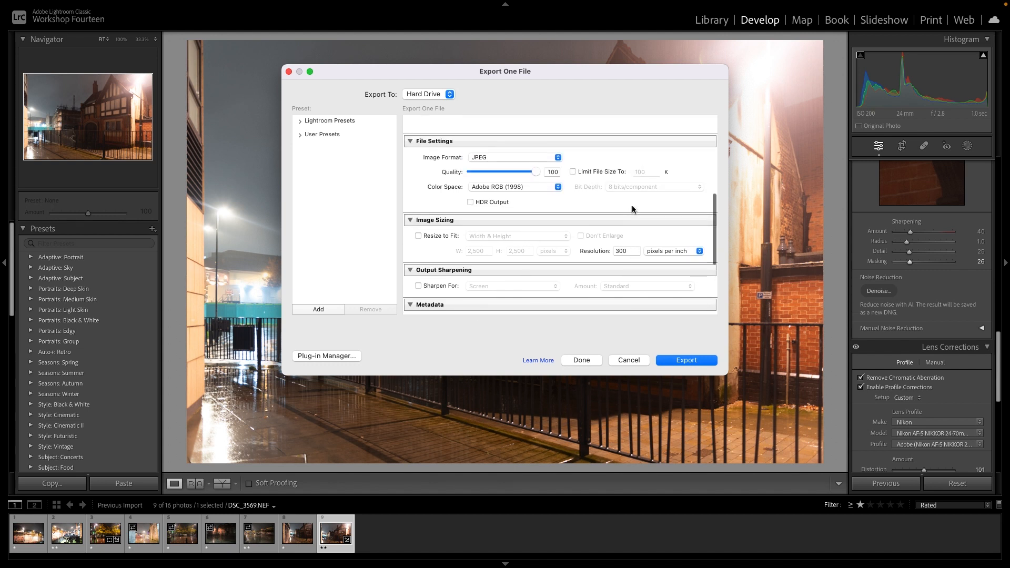
{"action": "scroll", "coordinate": [632, 209], "scroll_direction": "up", "scroll_amount": 1}
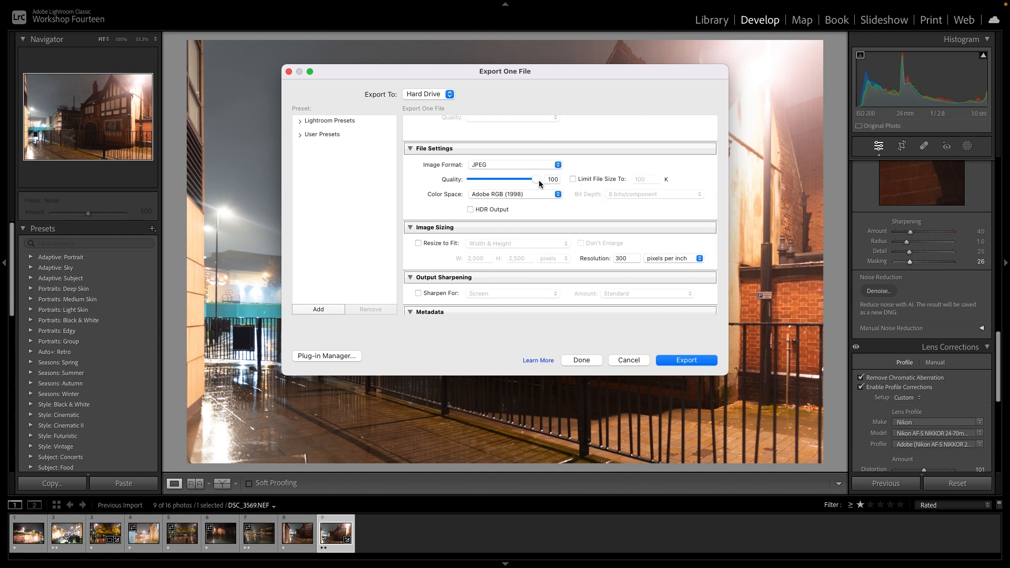
{"action": "left_click", "coordinate": [573, 180]}
{"action": "left_click_drag", "start_coordinate": [651, 179], "coordinate": [624, 182]}
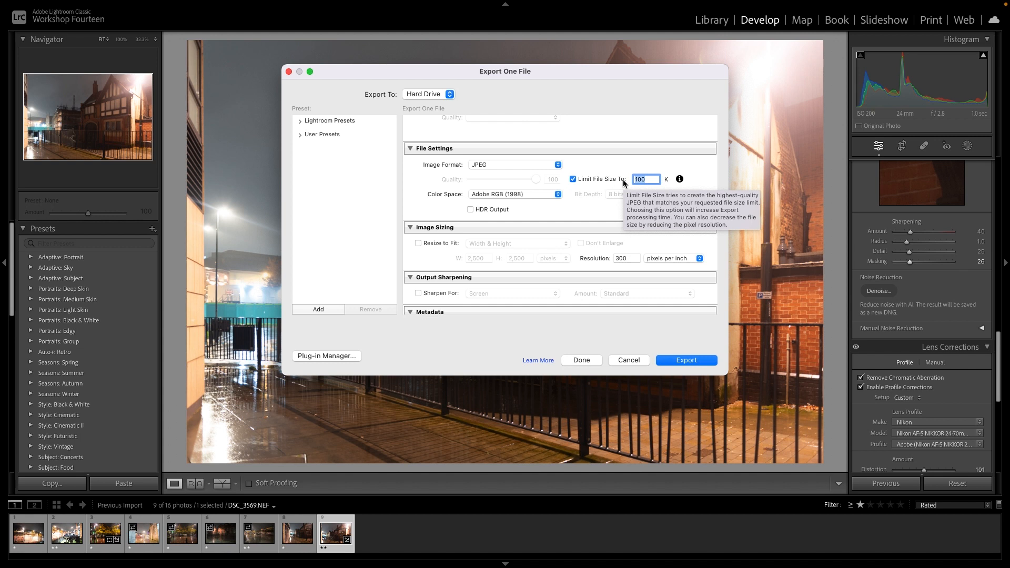
{"action": "type", "text": "5"}
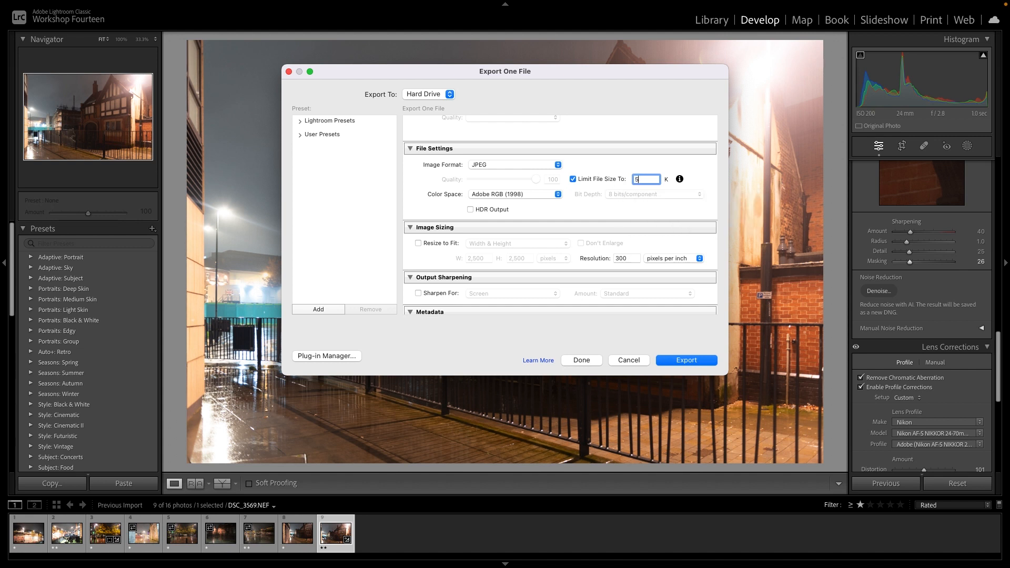
{"action": "type", "text": "000"}
{"action": "left_click", "coordinate": [679, 361]}
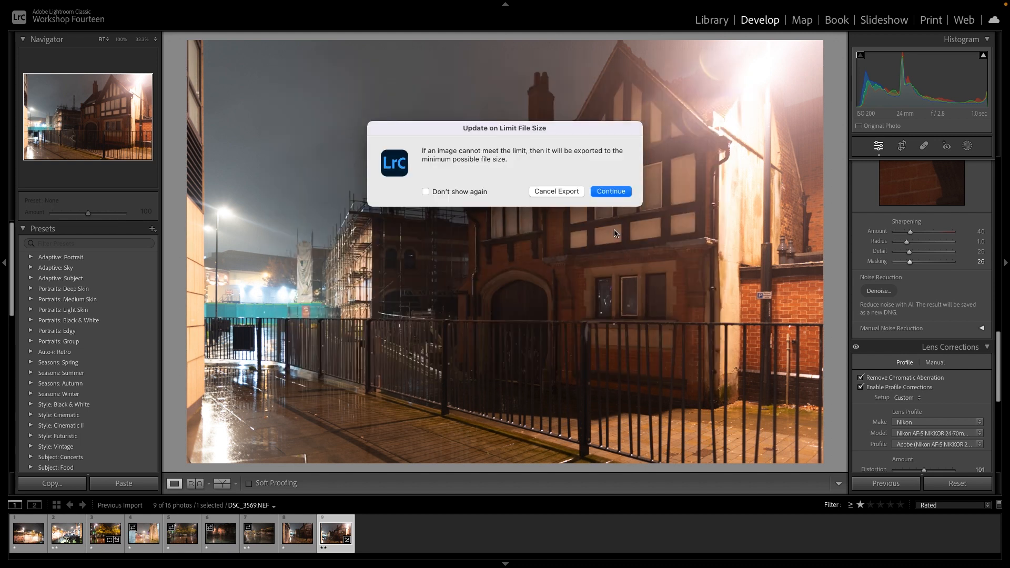
{"action": "left_click", "coordinate": [610, 191]}
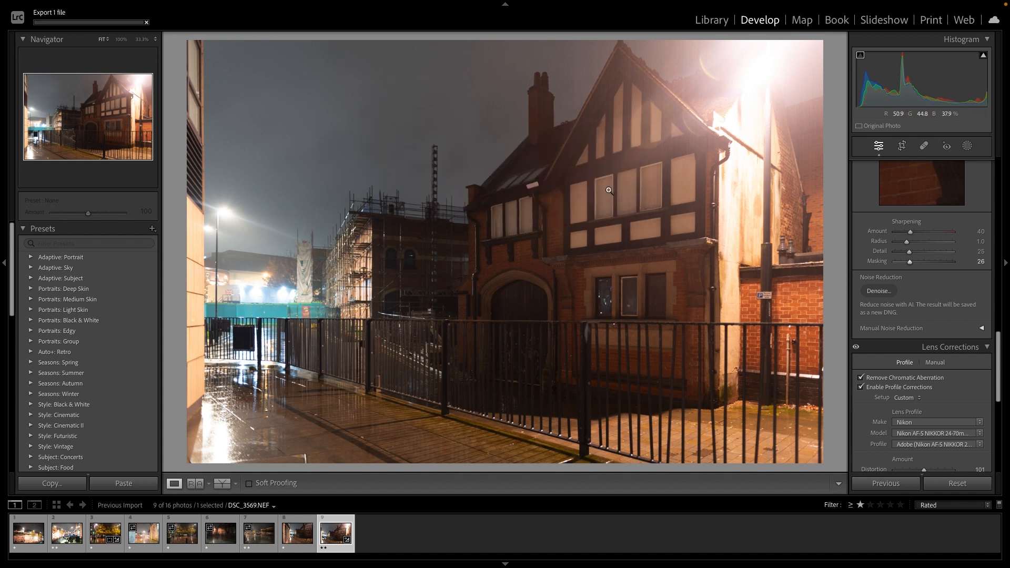